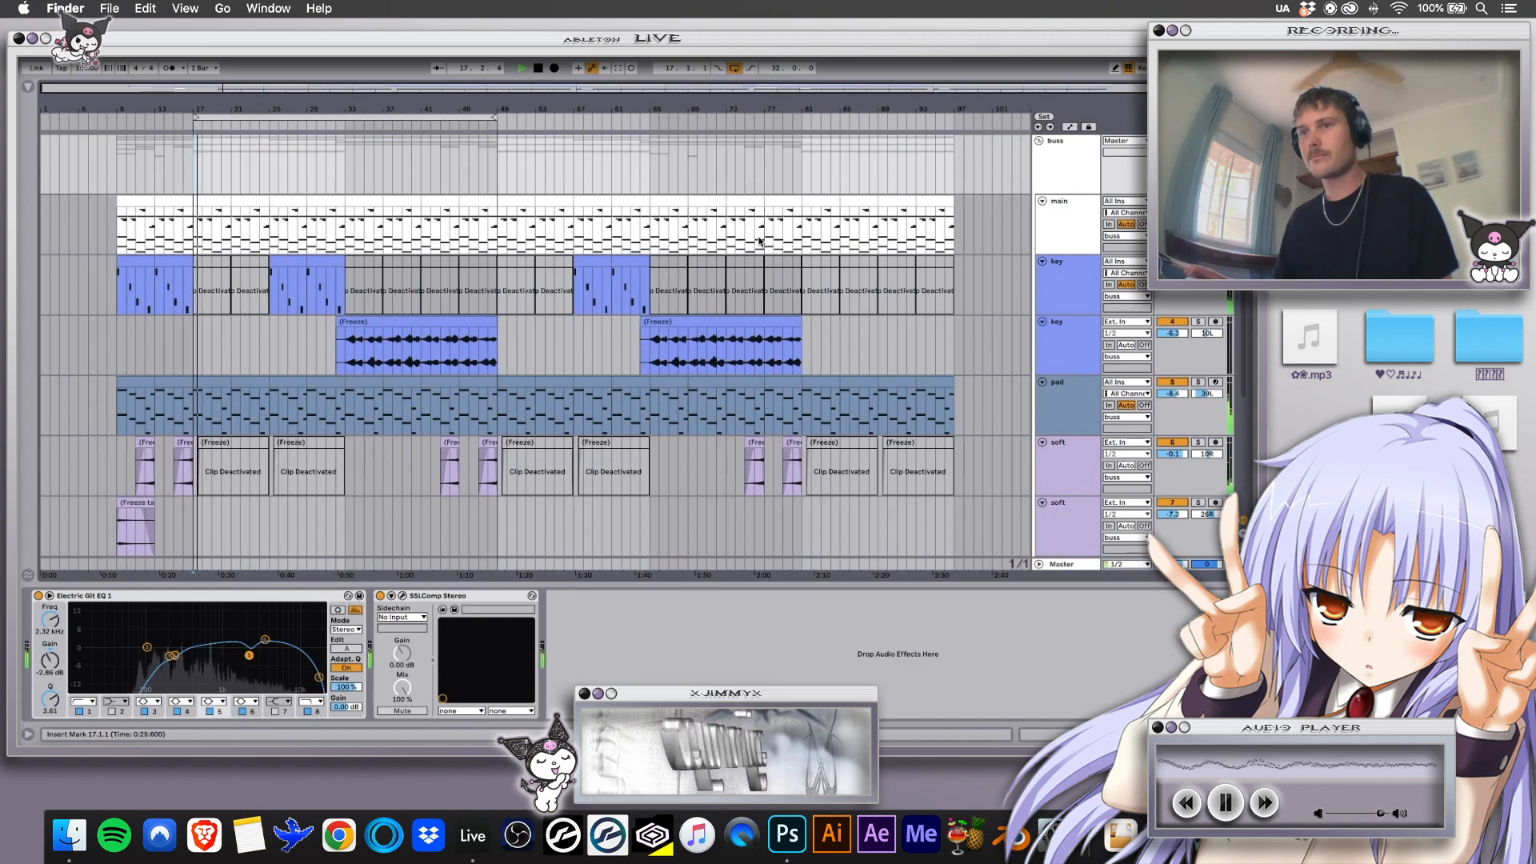
# Look over all tracks of the arrangement during playback, and stop playback with the first clip of the main track selected
pyautogui.scroll(-4, 760, 239)
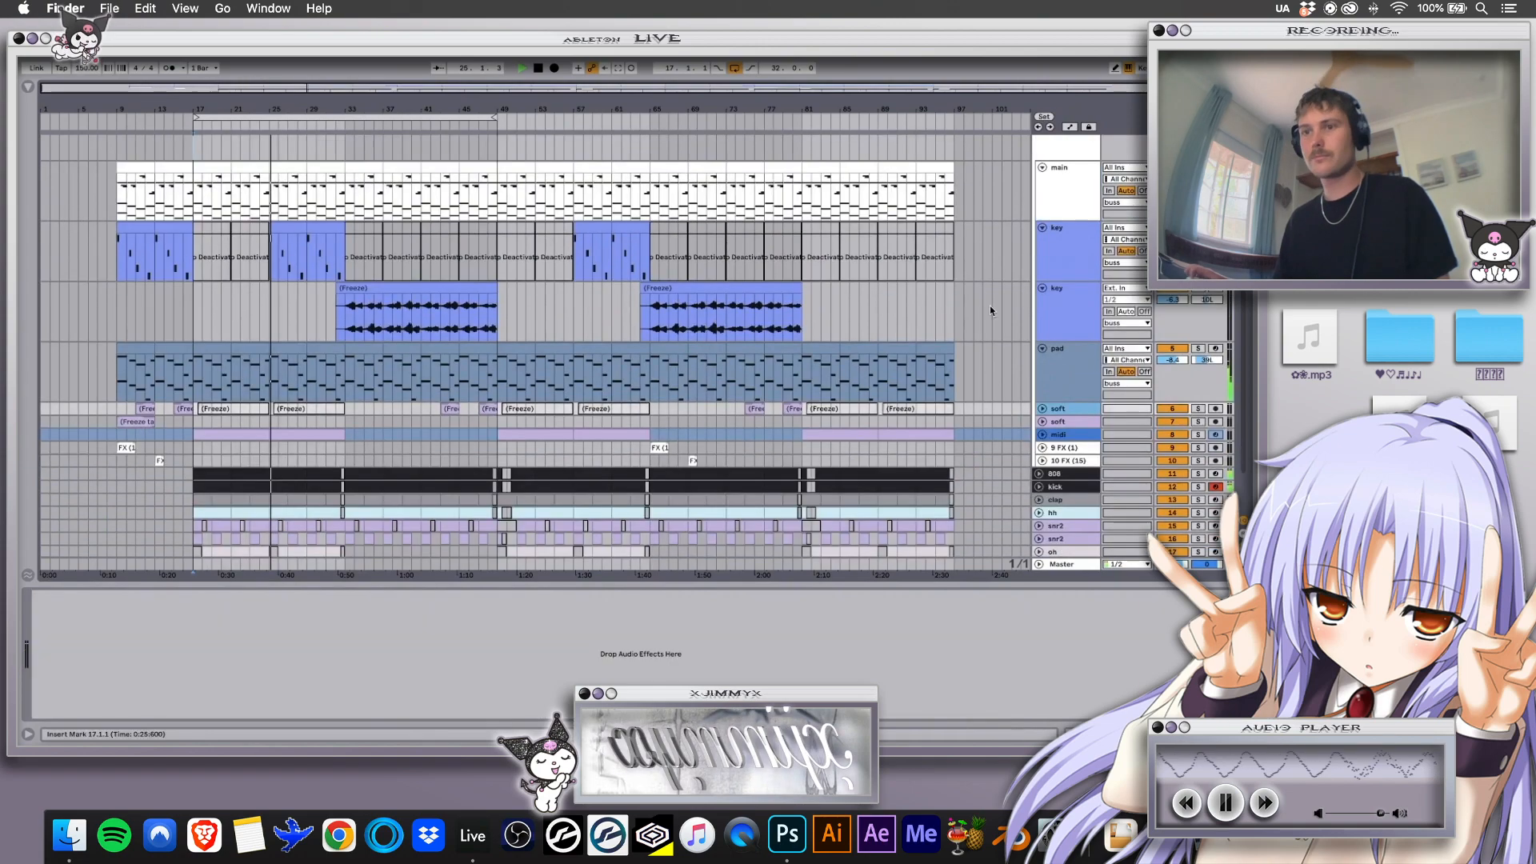
pyautogui.scroll(-3, 991, 311)
pyautogui.scroll(1, 991, 311)
pyautogui.scroll(1, 991, 310)
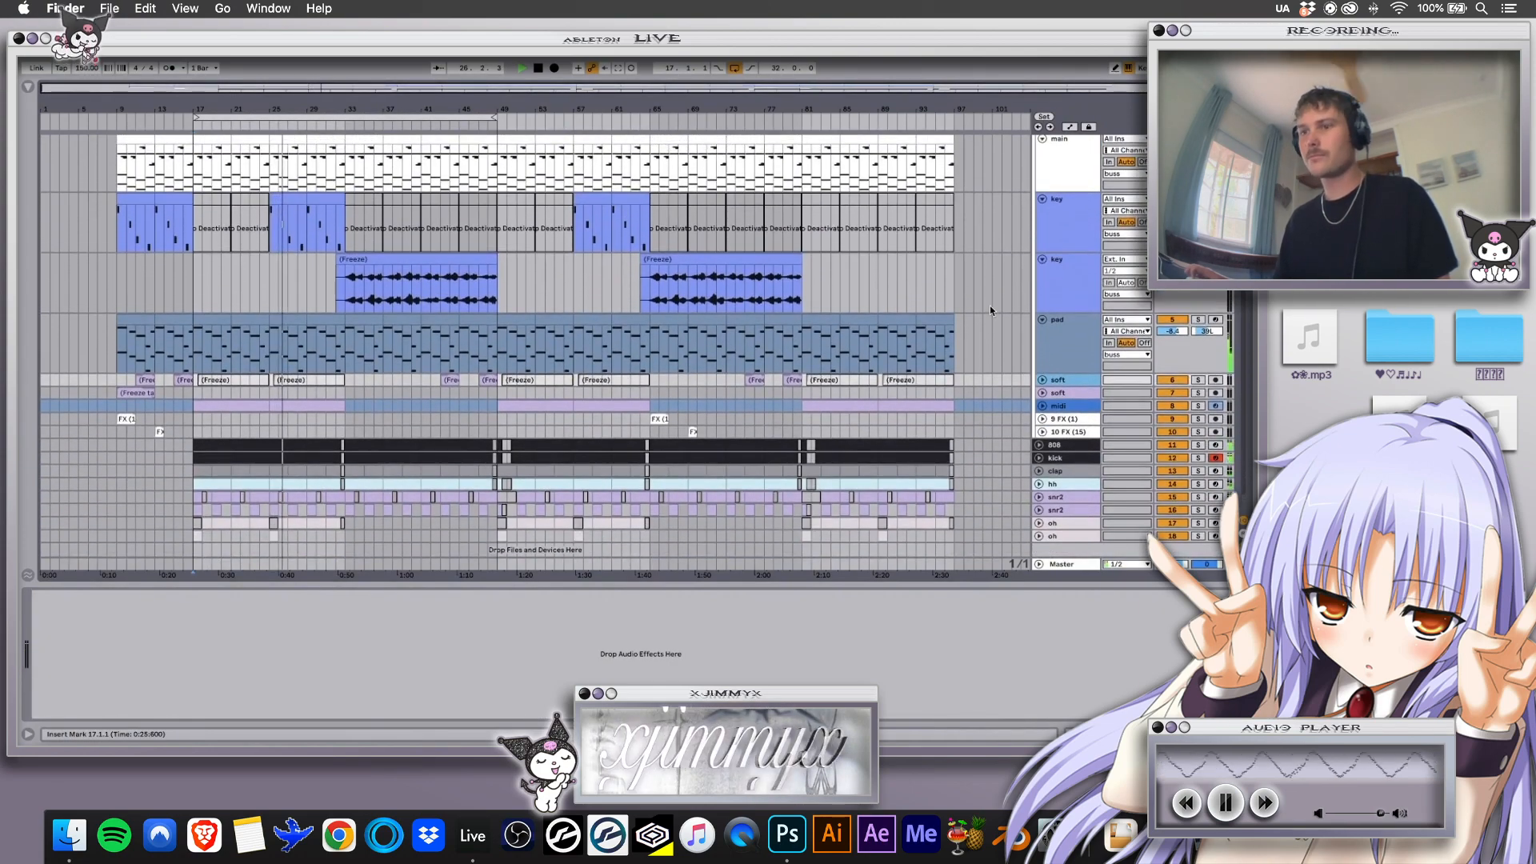
pyautogui.scroll(5, 990, 311)
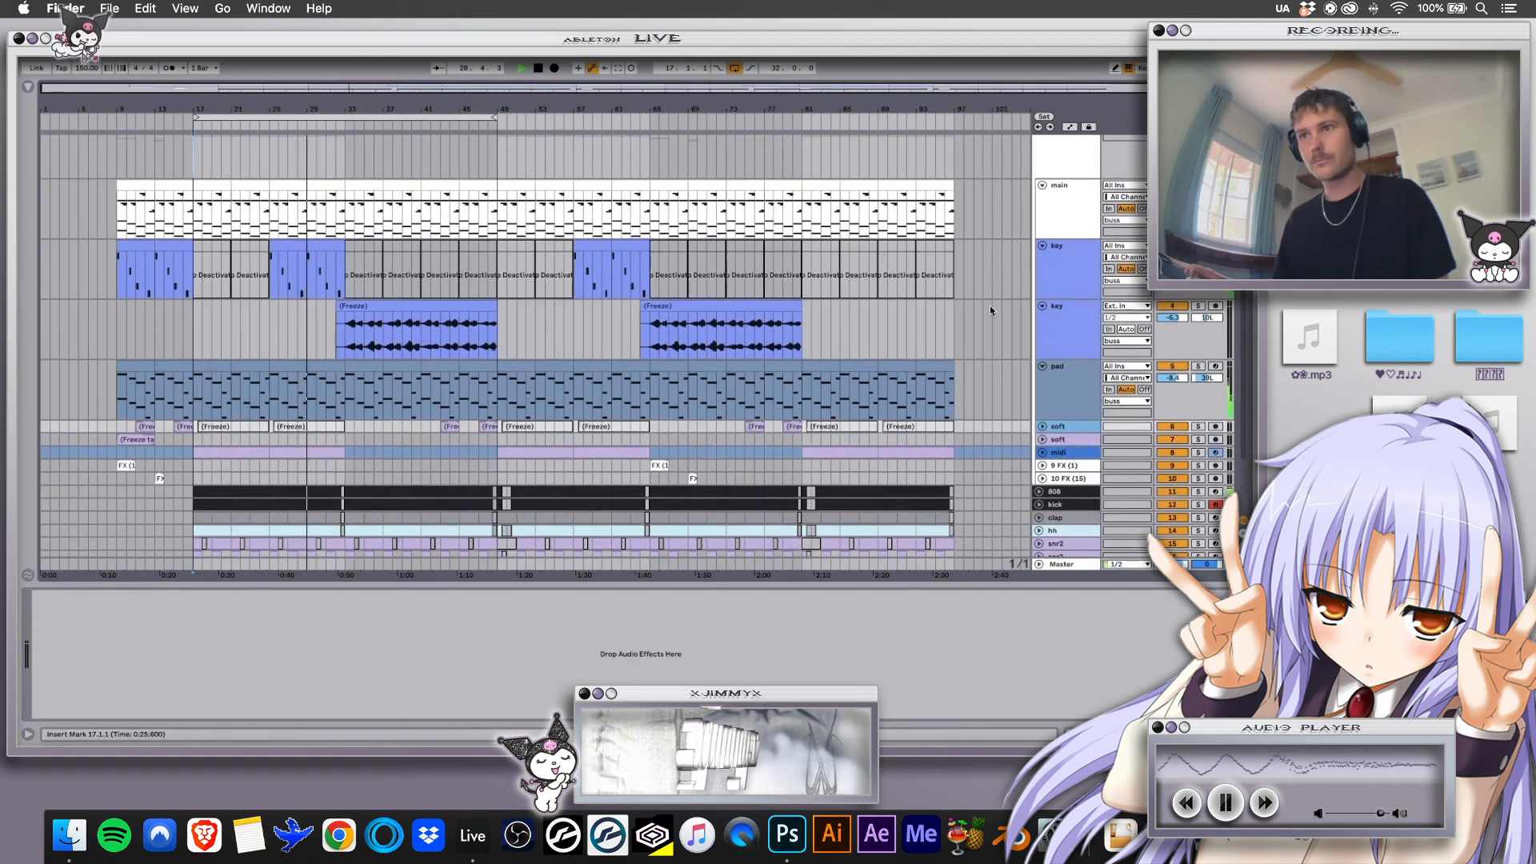
pyautogui.click(129, 189)
pyautogui.press('space')
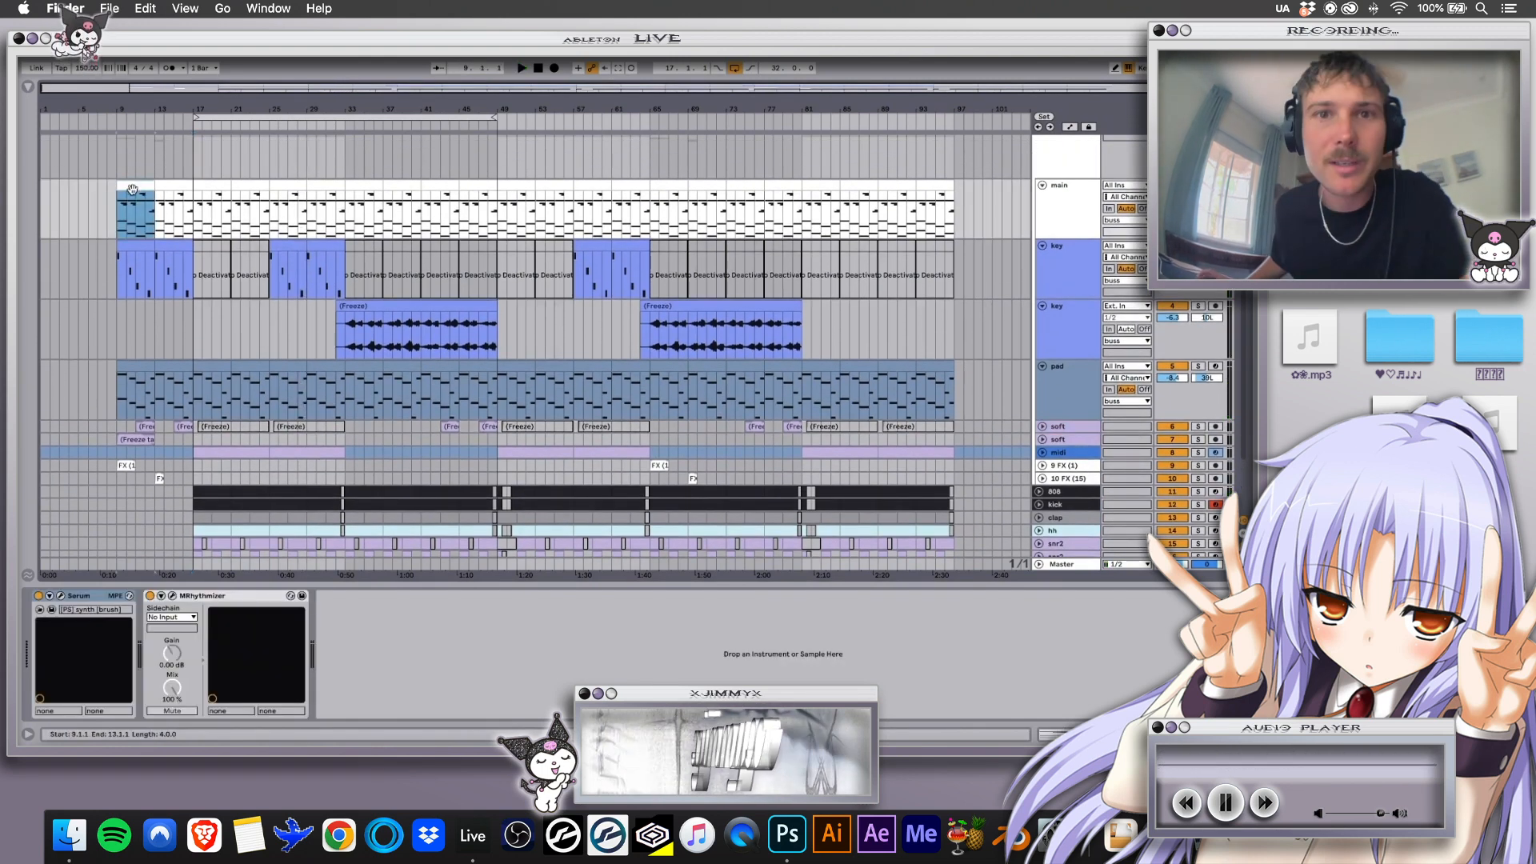
# Open the first clip of the main track in the piano roll to view its notes
pyautogui.scroll(2, 132, 190)
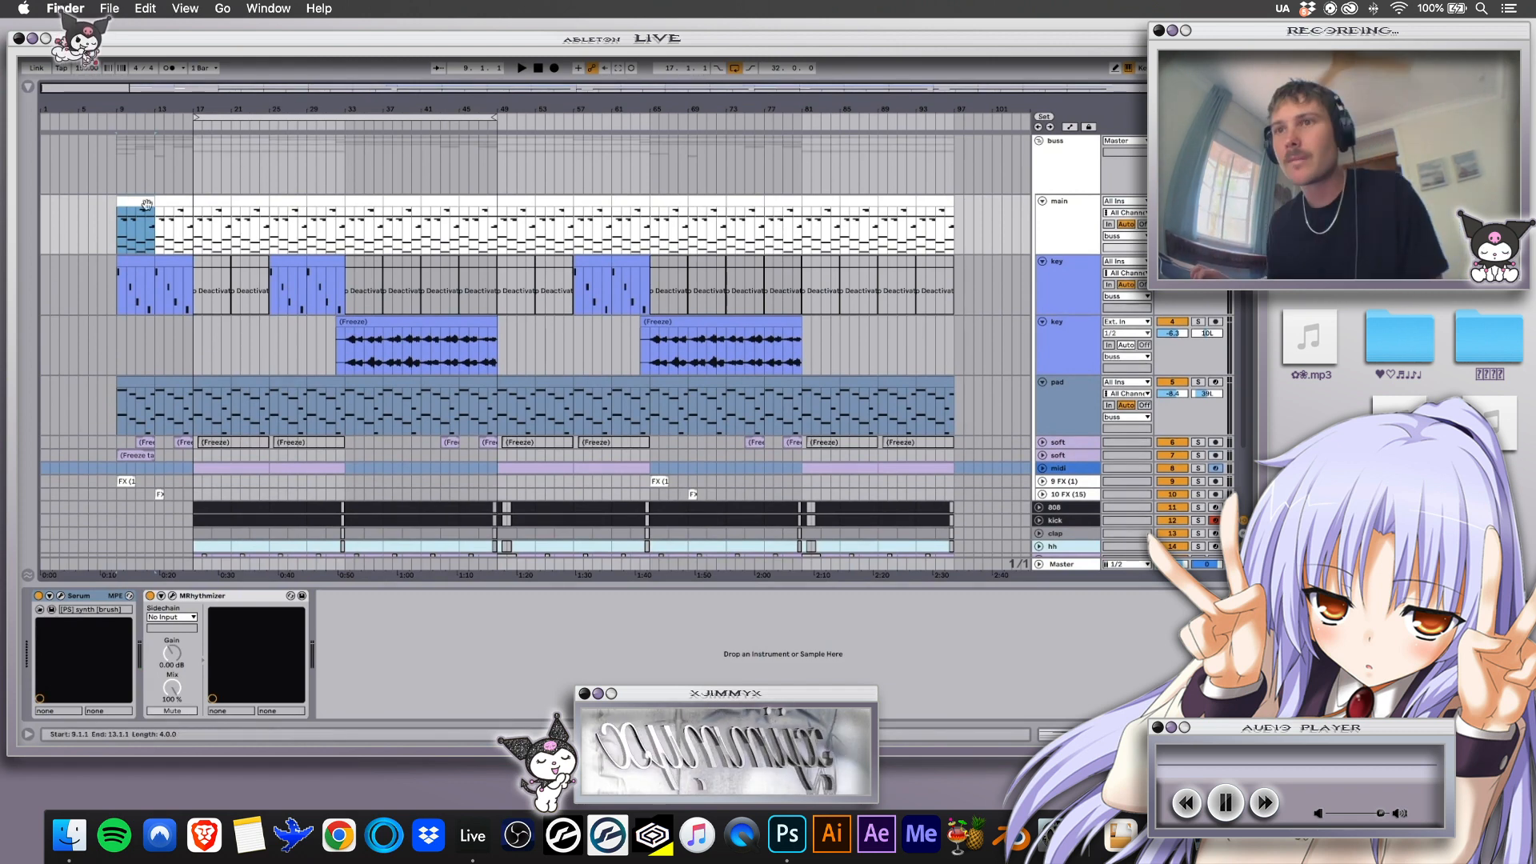
pyautogui.click(1034, 245)
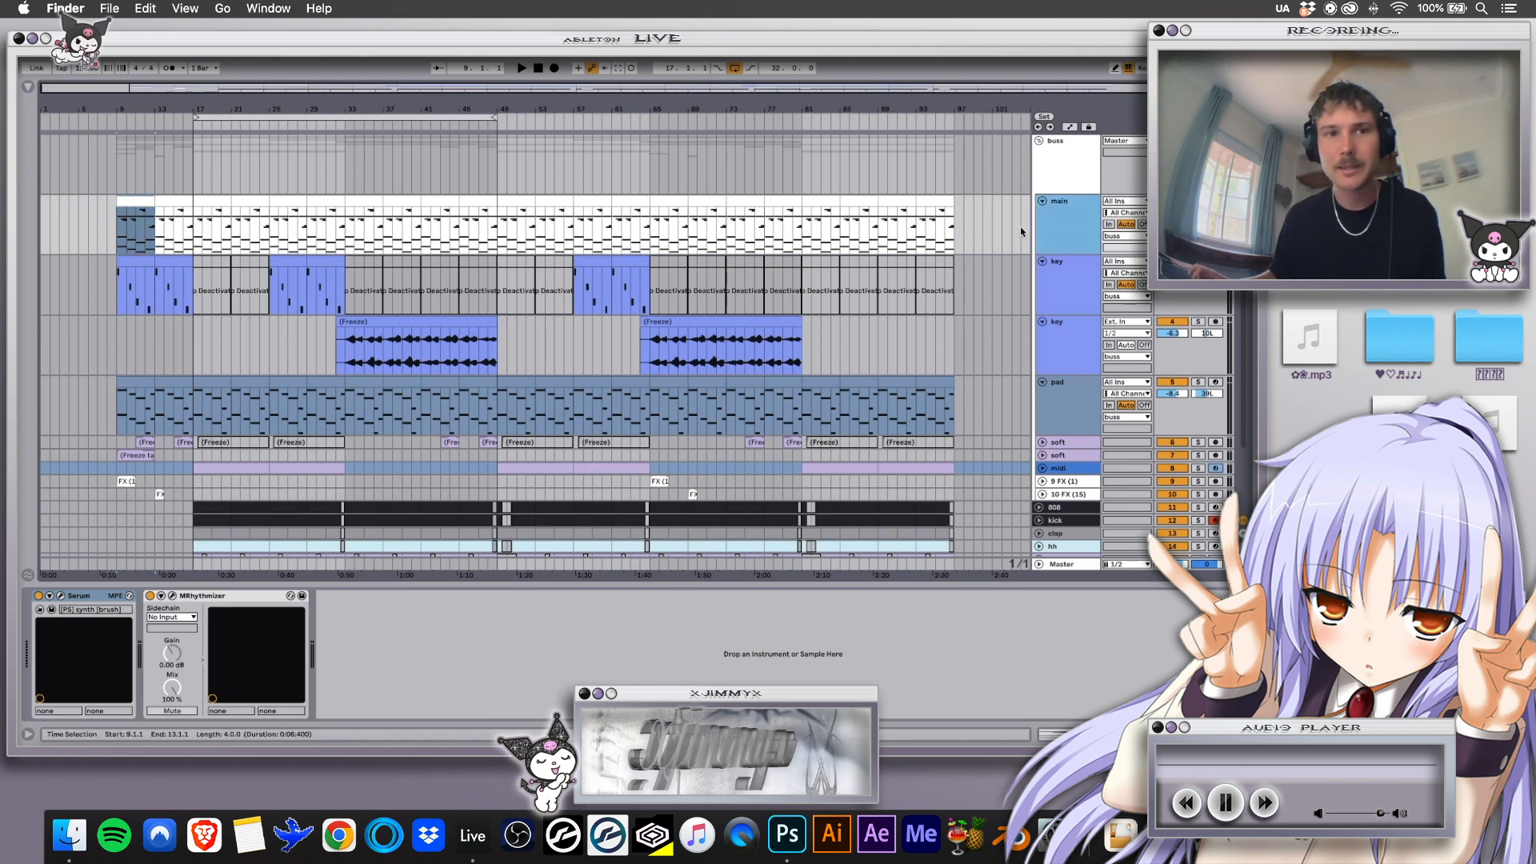
pyautogui.click(93, 225)
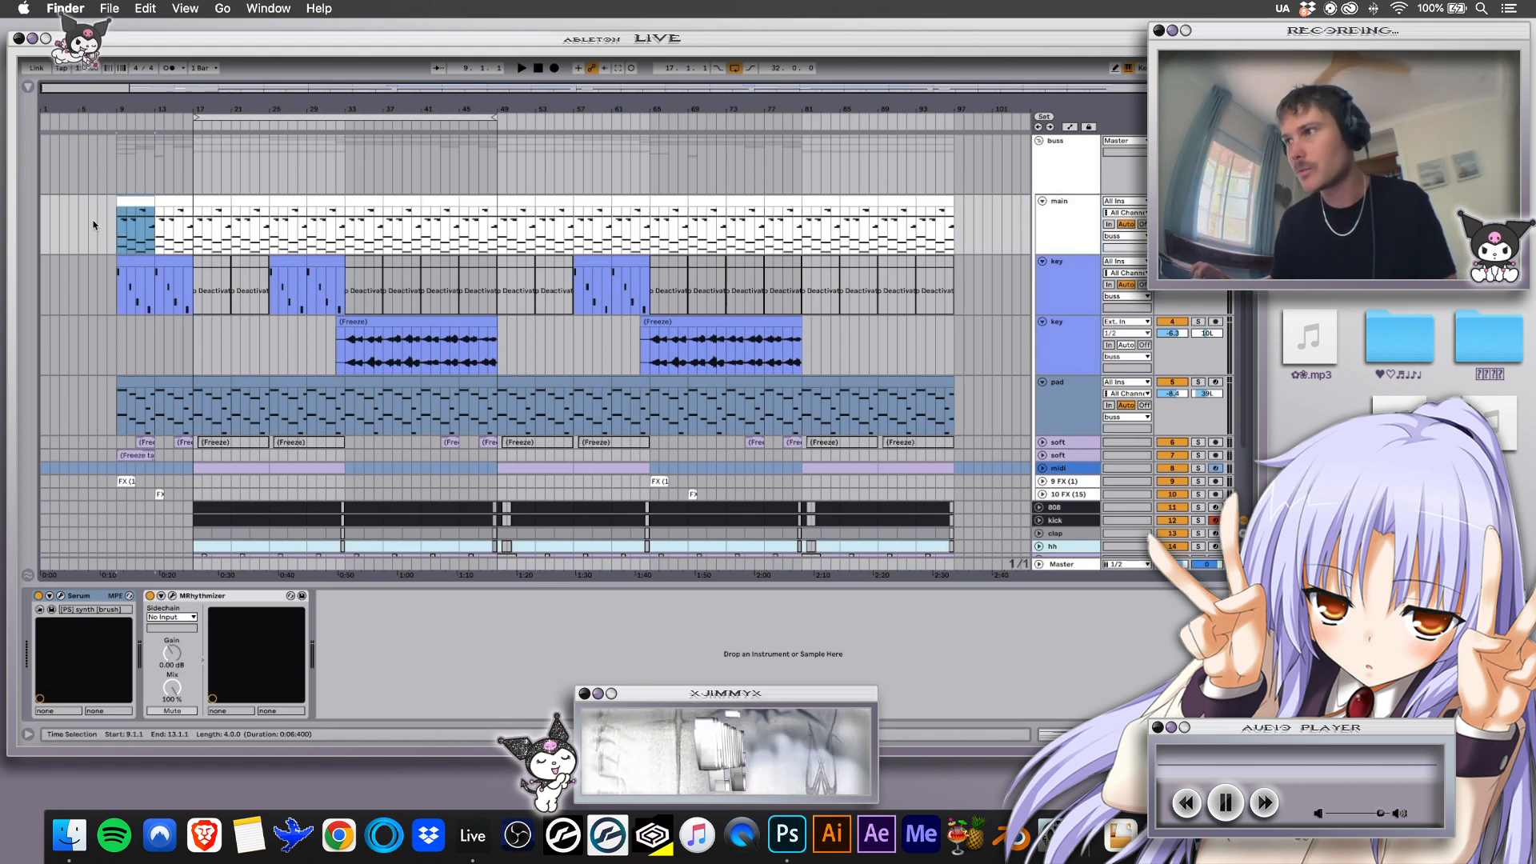
pyautogui.doubleClick(136, 202)
pyautogui.scroll(-2, 846, 374)
pyautogui.click(423, 311)
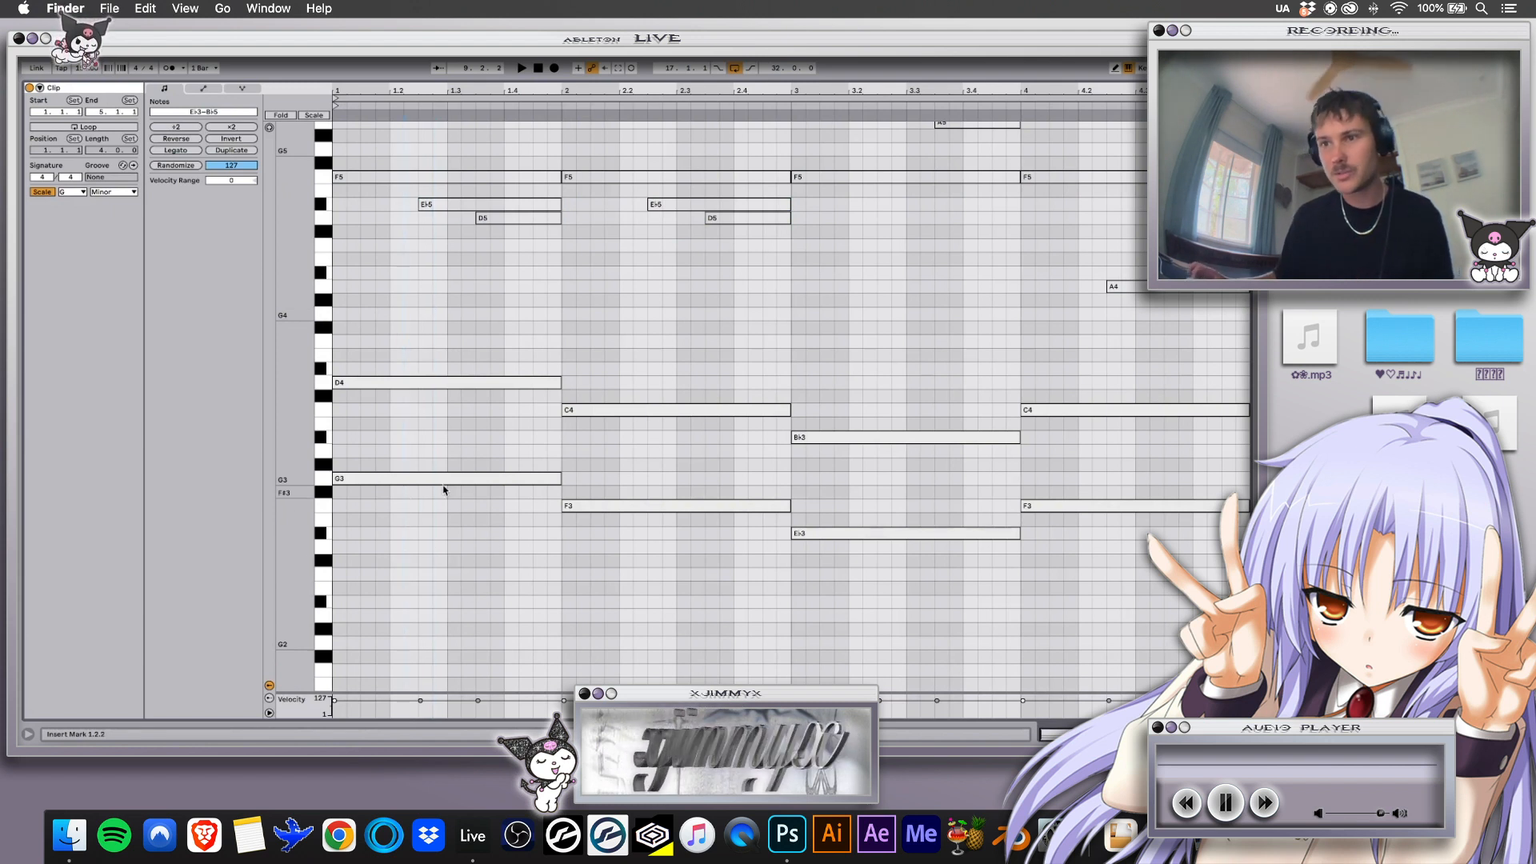
# Examine the low chord notes of the main clip bar by bar, from the second bar's F3 to the last bar
pyautogui.click(627, 506)
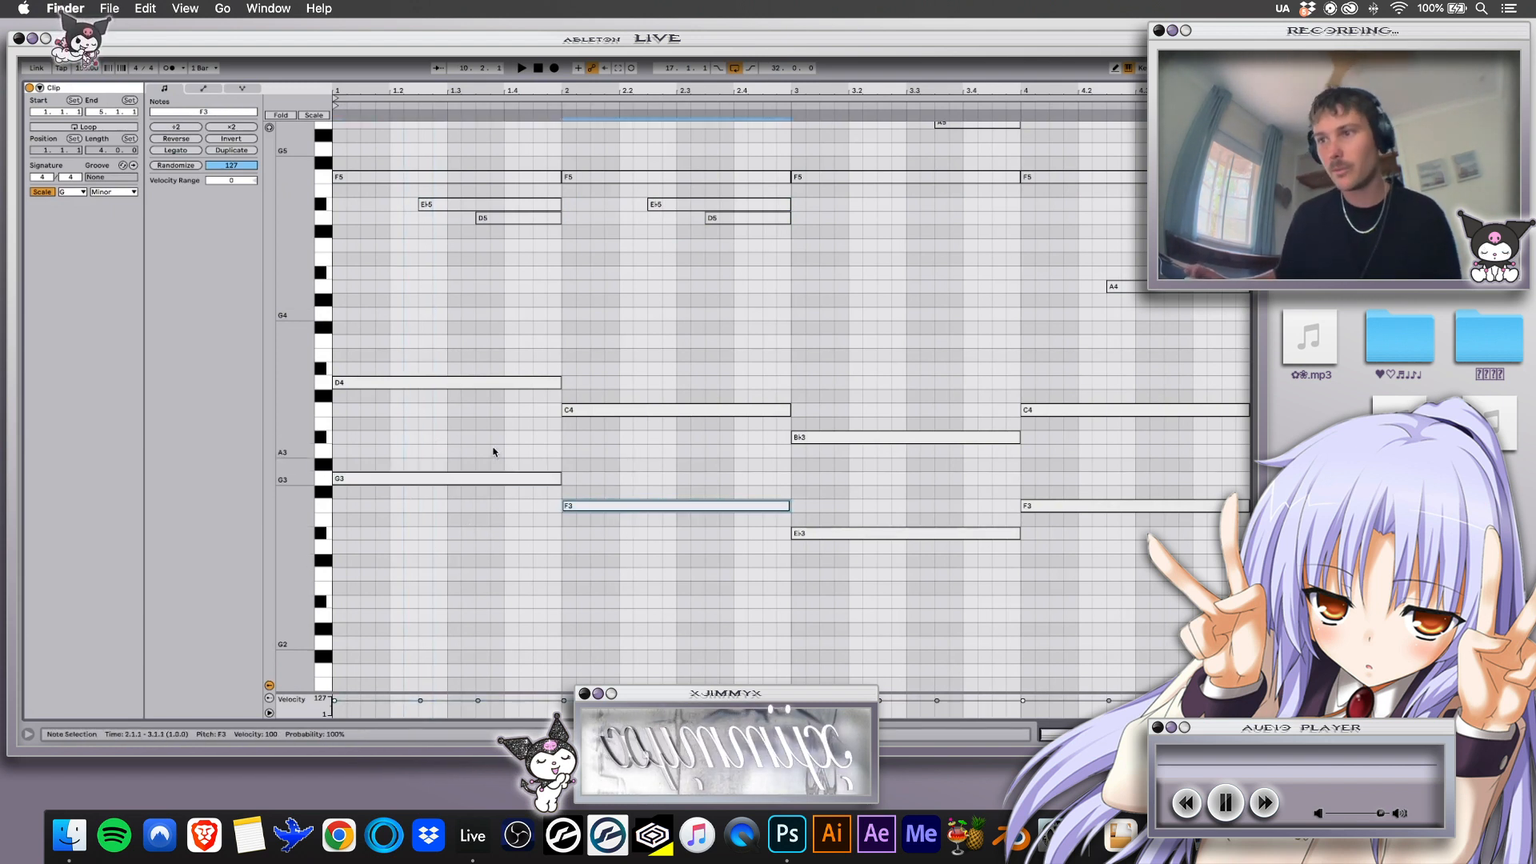
pyautogui.click(900, 533)
pyautogui.moveTo(1110, 473); pyautogui.dragTo(1144, 591)
pyautogui.click(593, 434)
# Audition the four-bar main clip starting at bar 9
pyautogui.scroll(1, 487, 348)
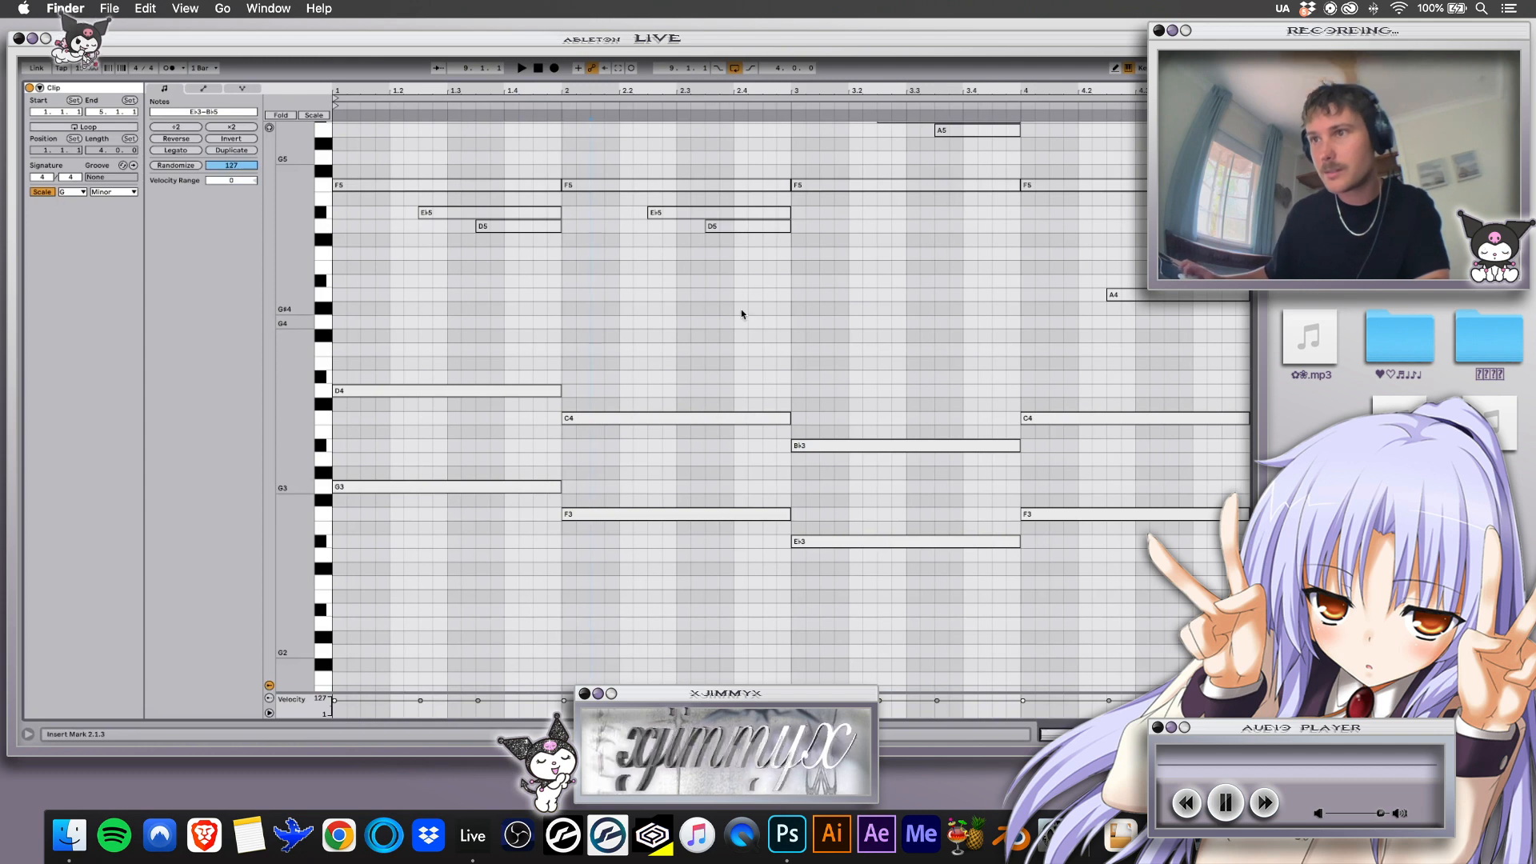
pyautogui.scroll(2, 742, 314)
pyautogui.press('space')
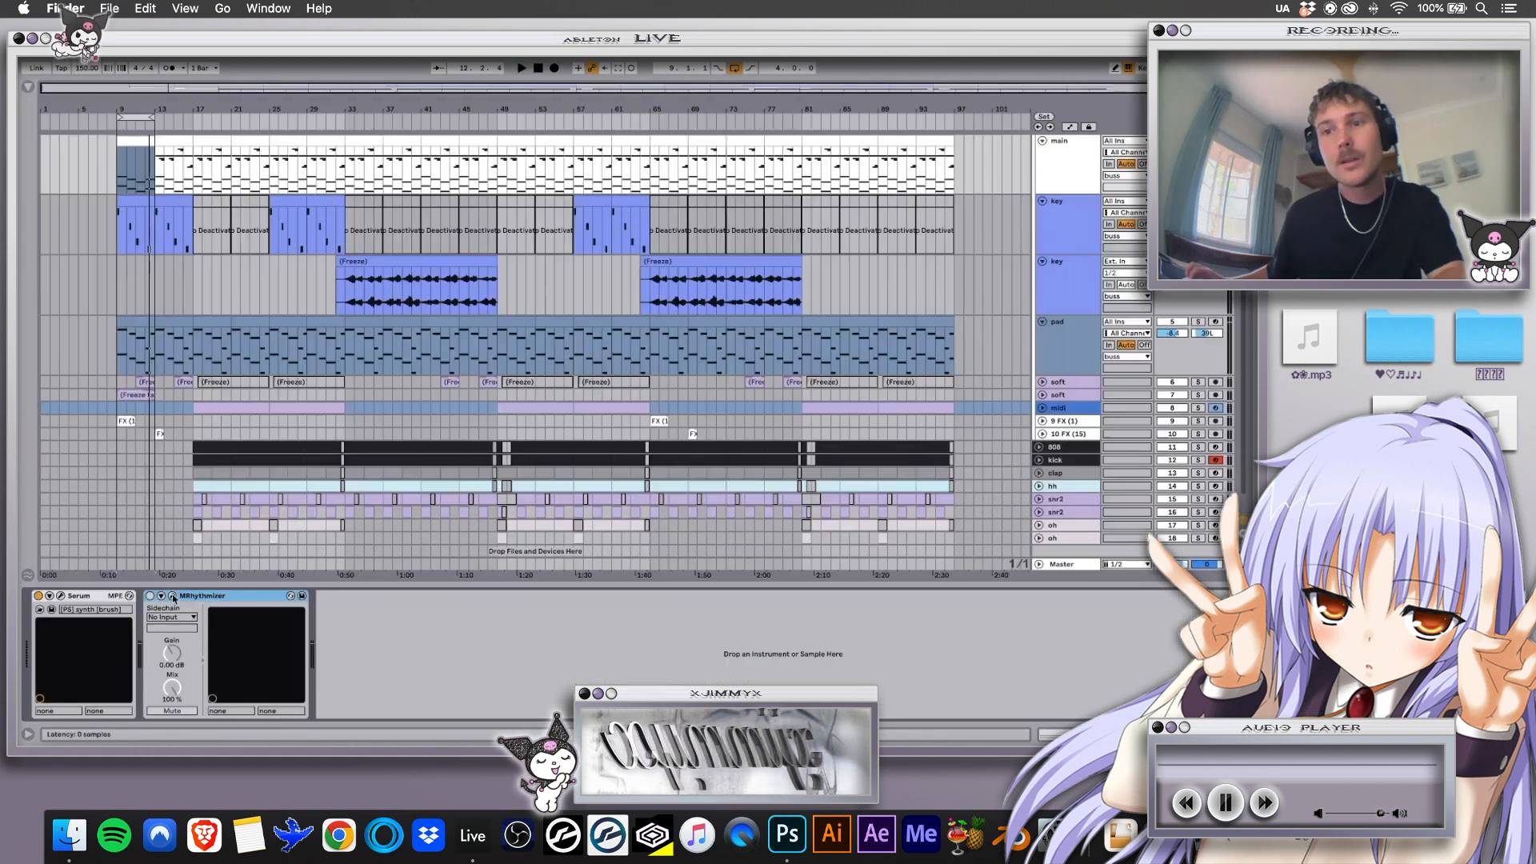
# Open MRhythmizer on the main track at its Volume sequence and audition the clip with the effect
pyautogui.click(148, 596)
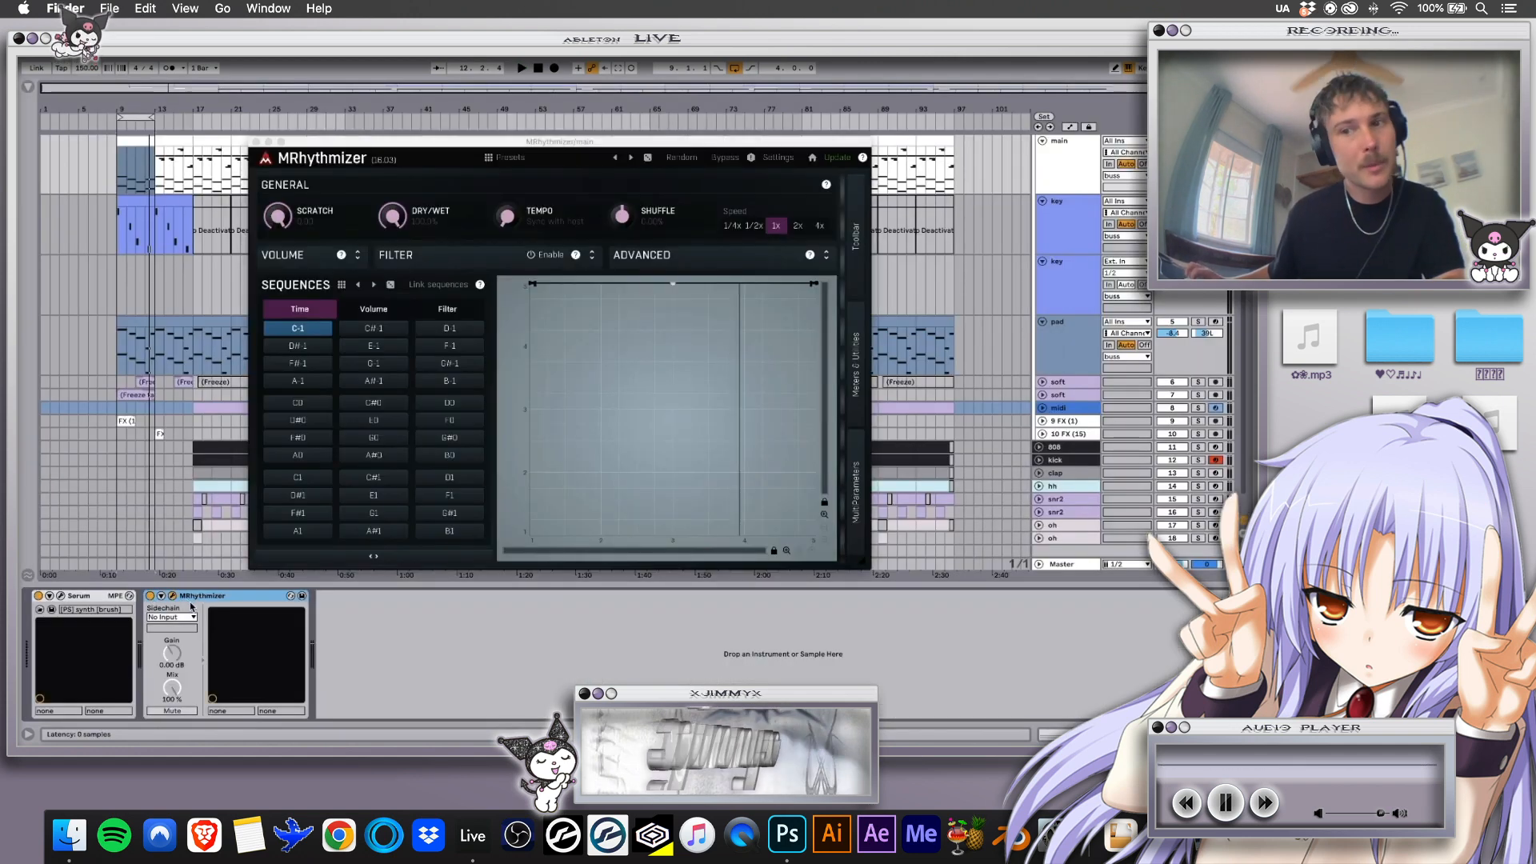
pyautogui.click(382, 312)
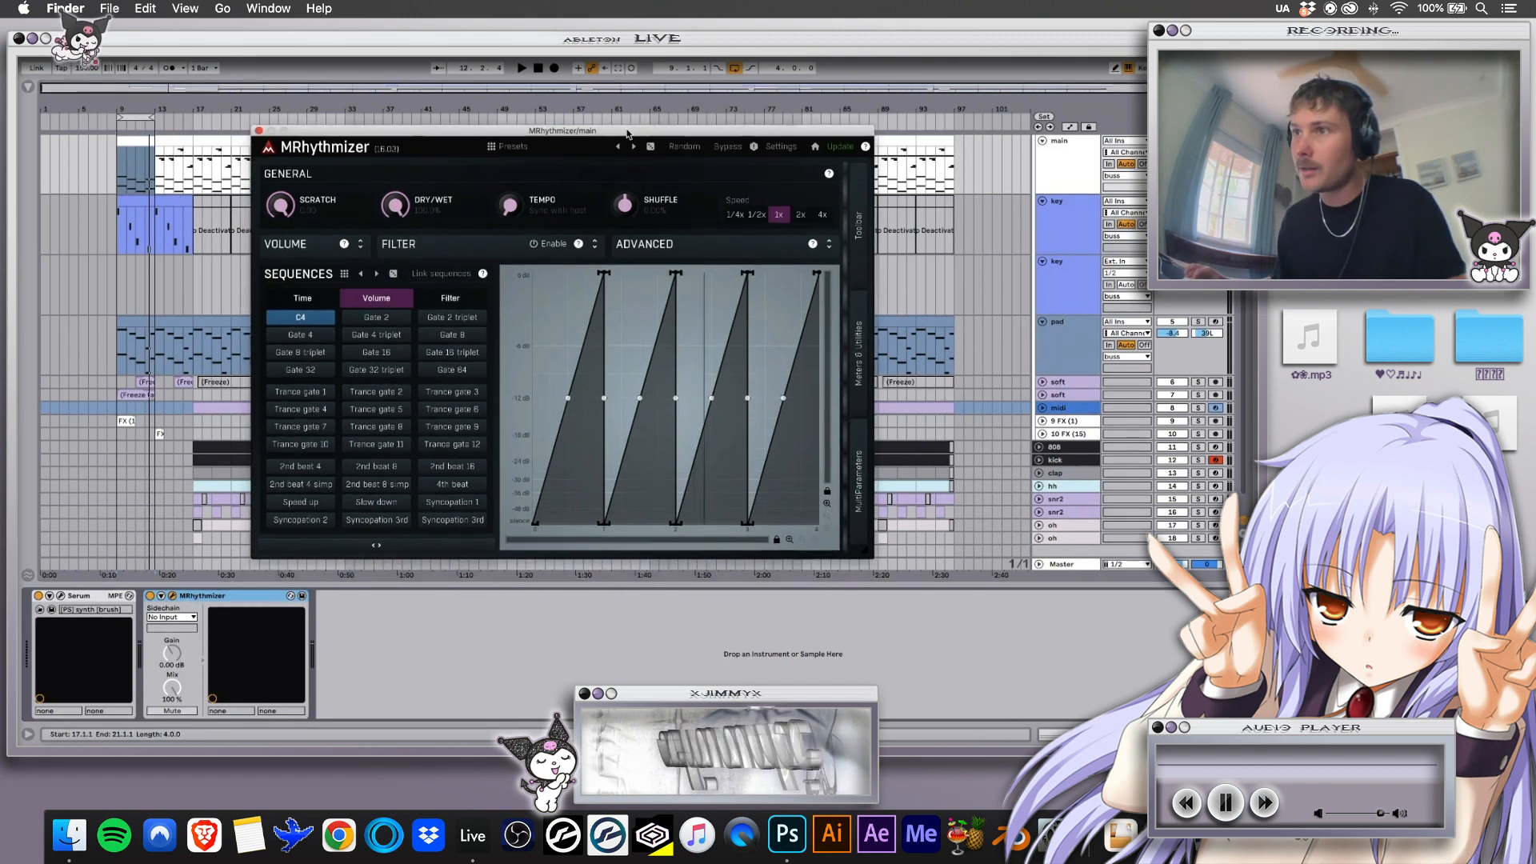
pyautogui.moveTo(624, 145); pyautogui.dragTo(614, 118)
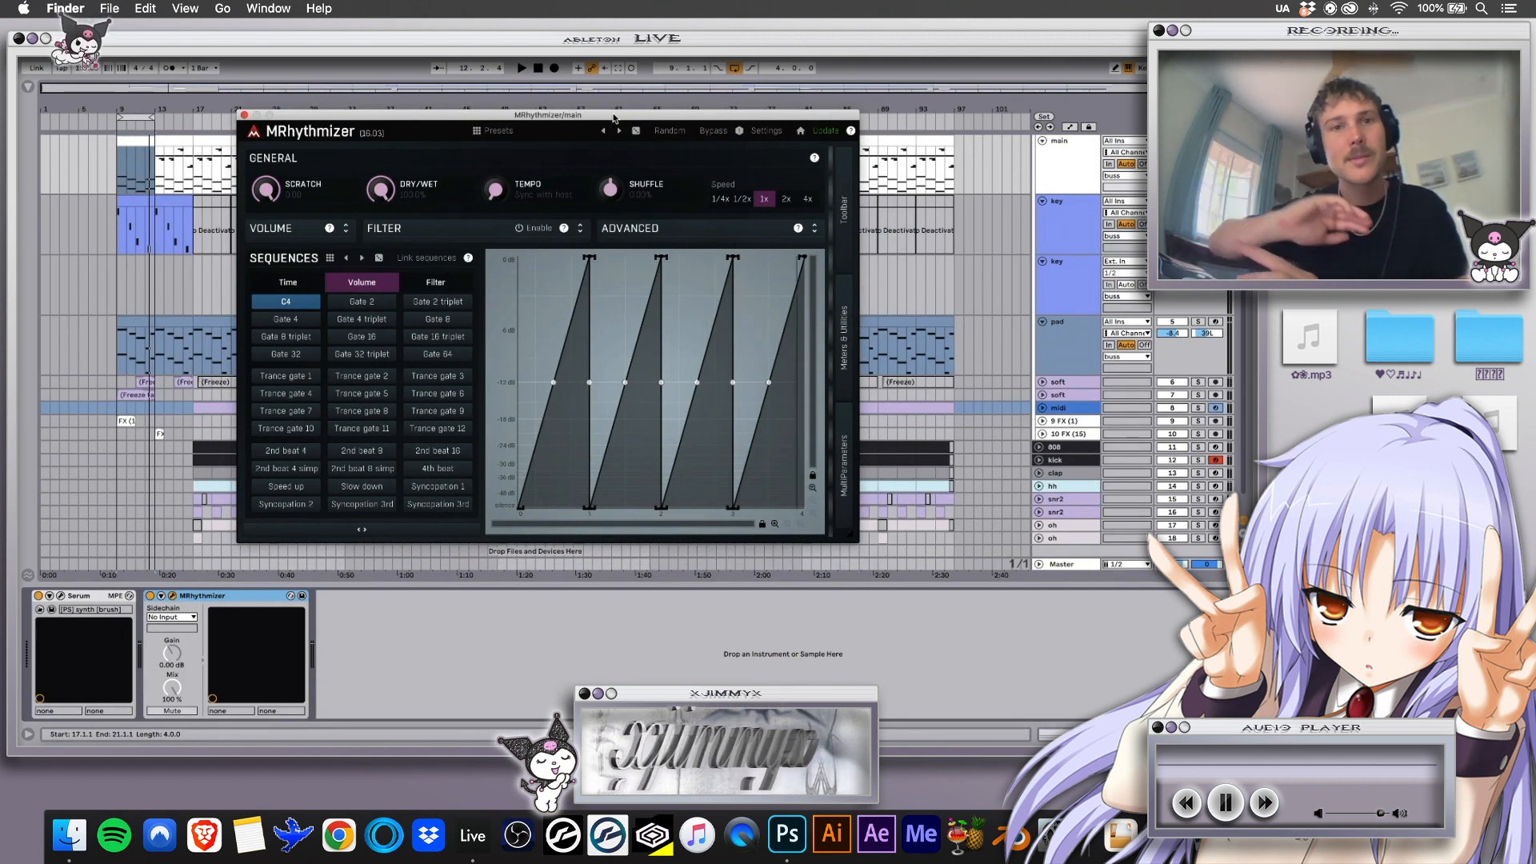
pyautogui.press('space')
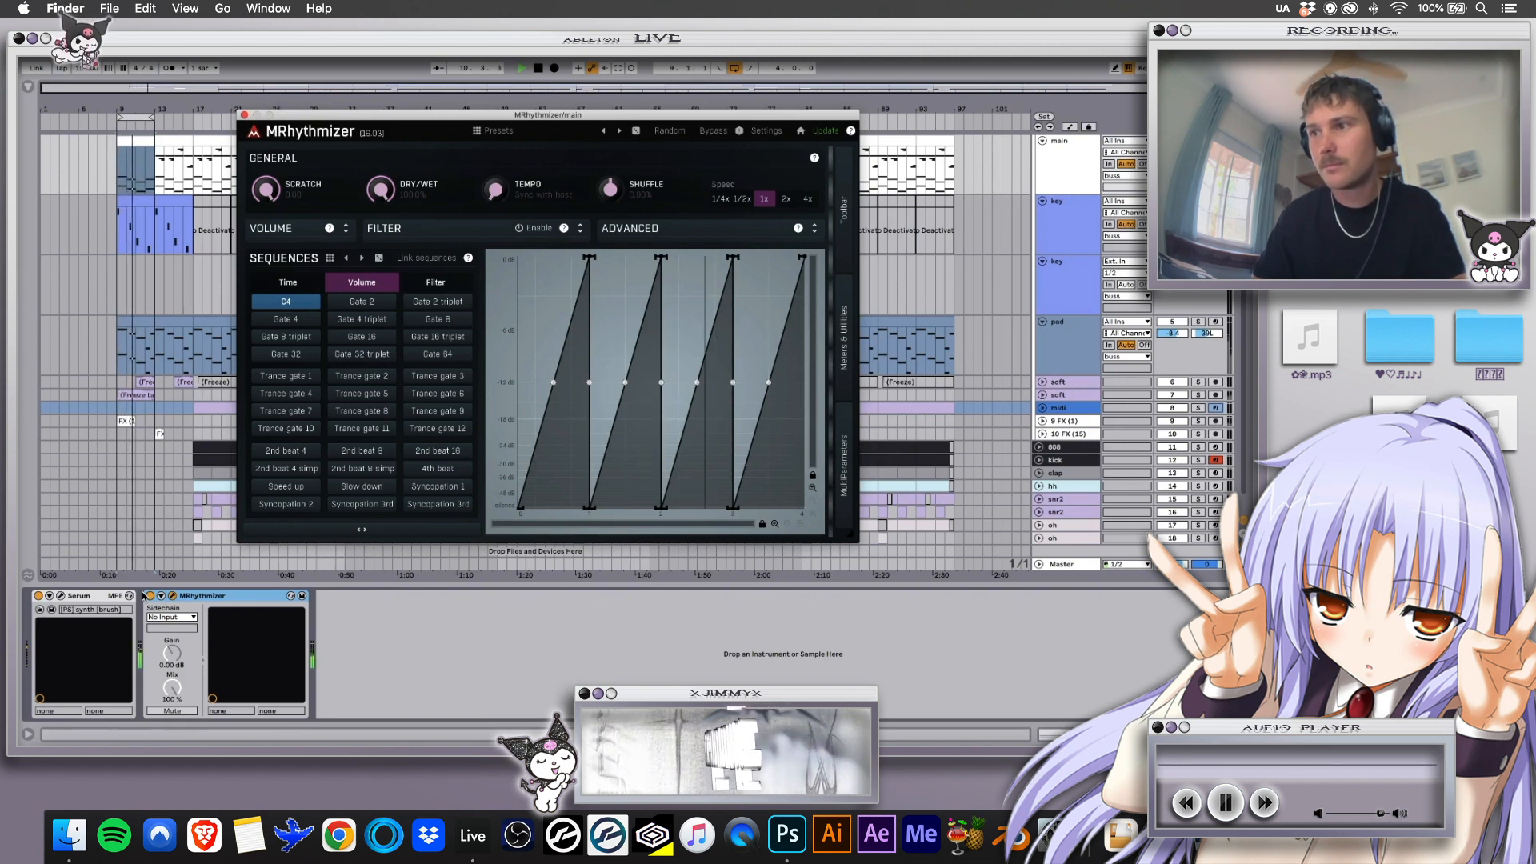
pyautogui.press('space')
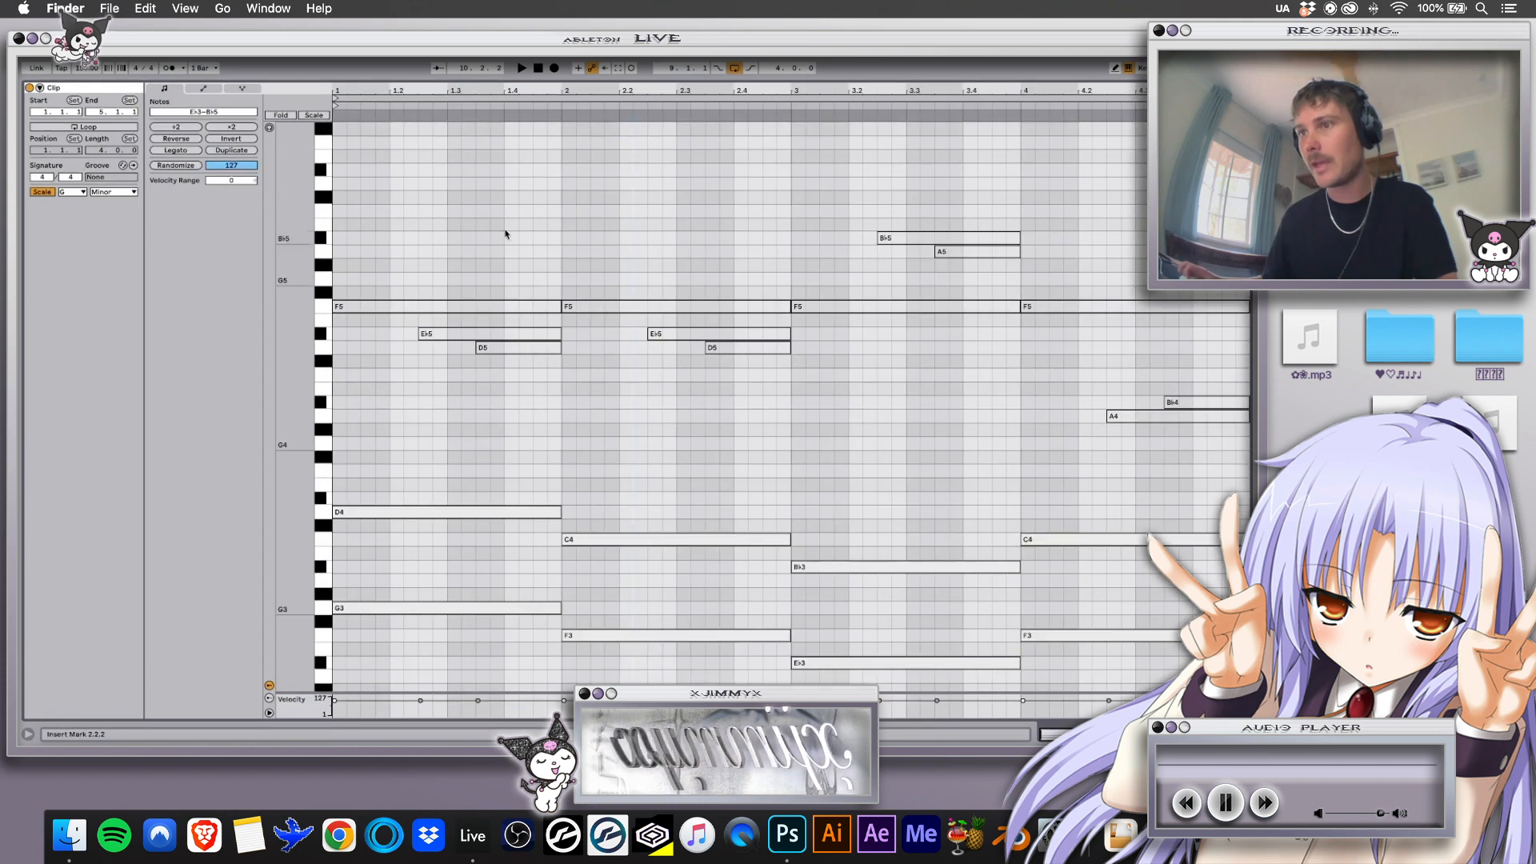
# Examine the upper melody notes of the main clip, auditioning them and checking the first bar's F5
pyautogui.moveTo(502, 284); pyautogui.dragTo(1168, 453)
pyautogui.press('space')
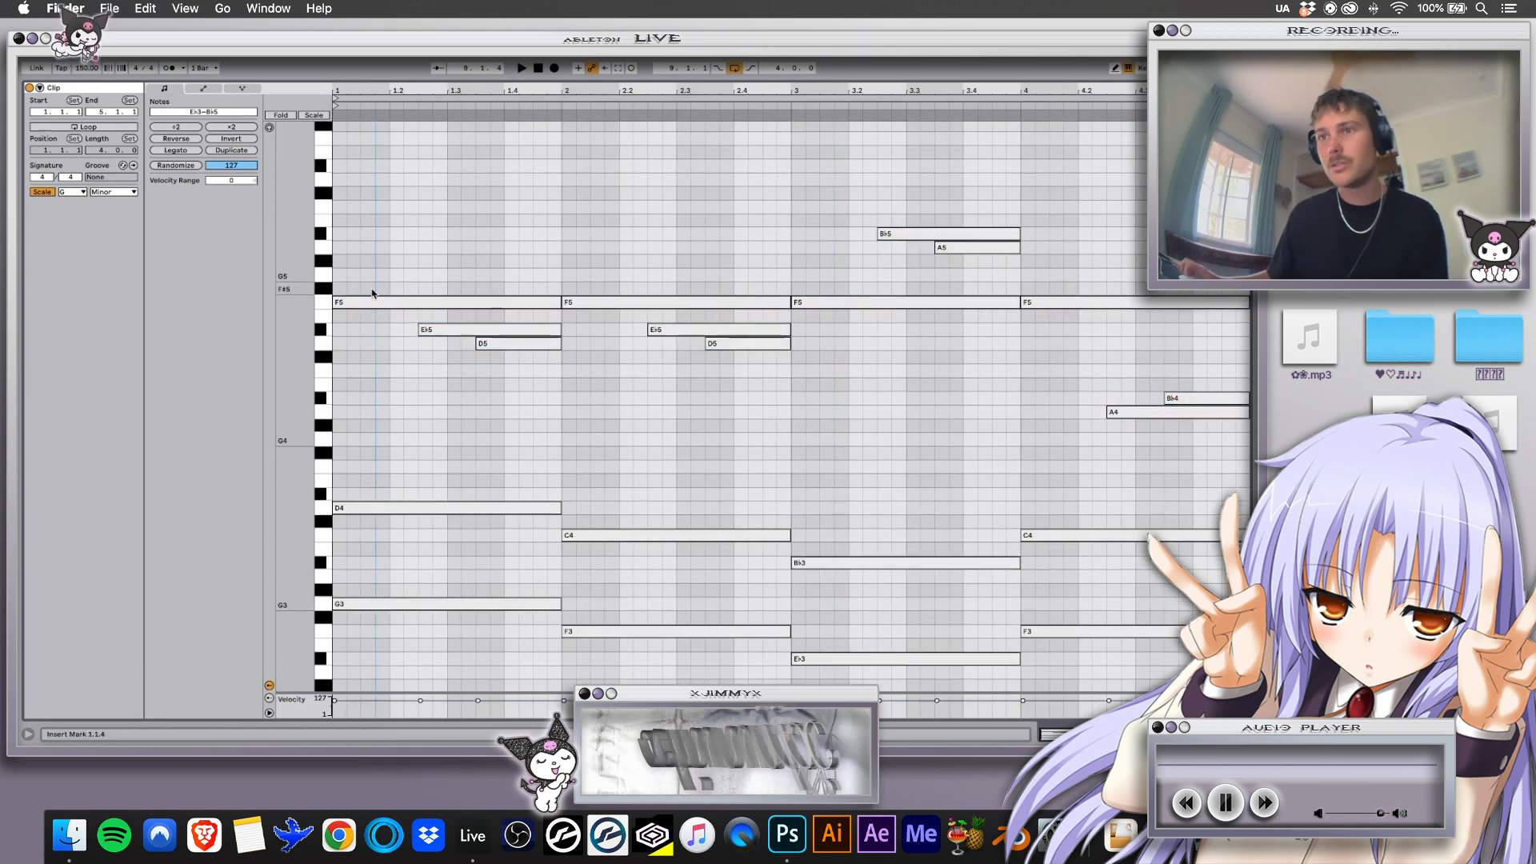
pyautogui.click(371, 301)
pyautogui.scroll(-1, 398, 211)
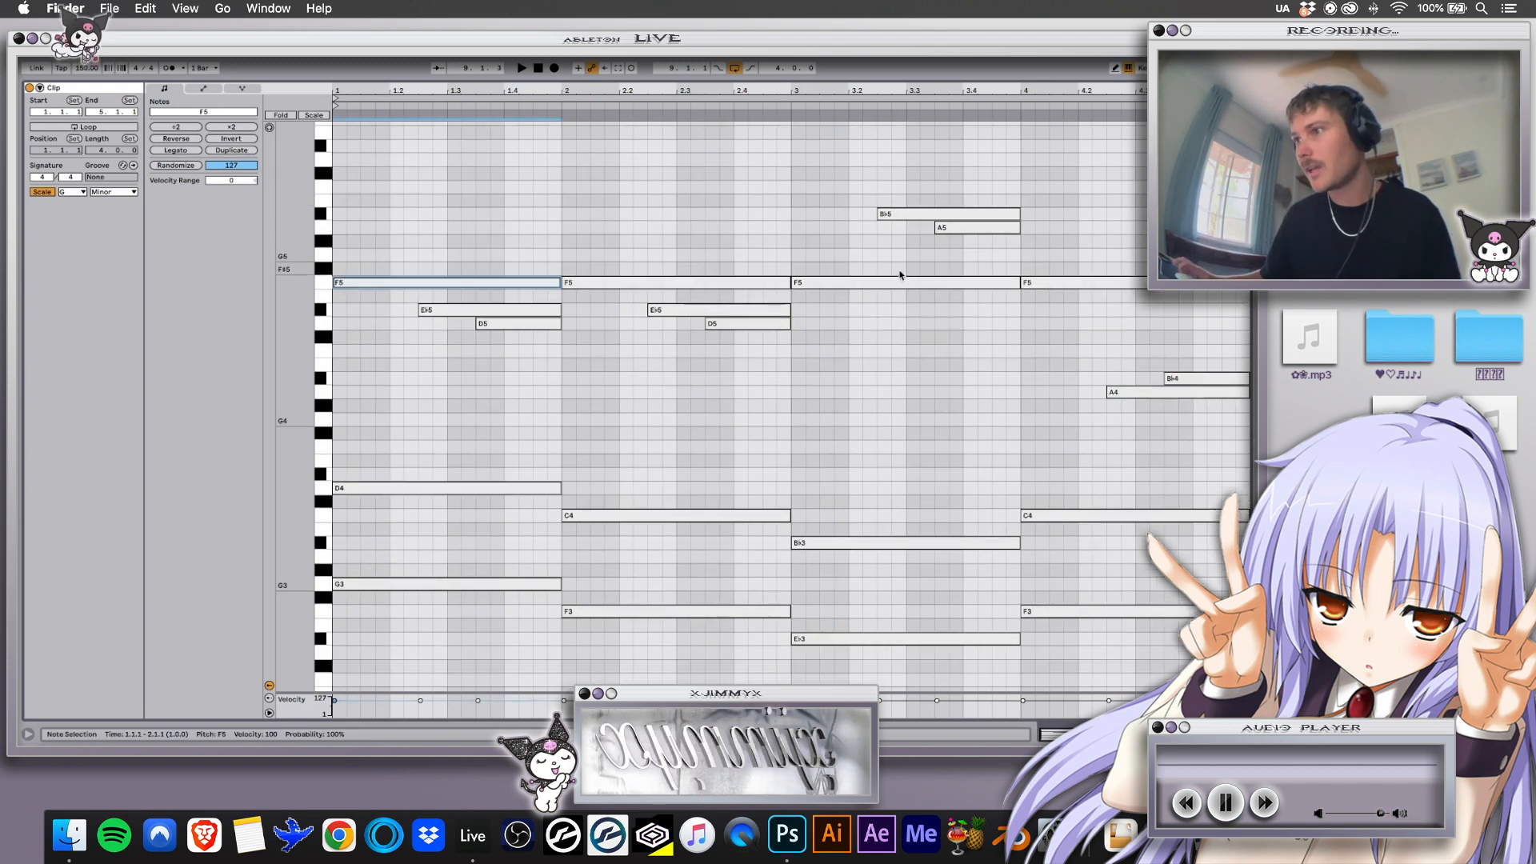
pyautogui.click(866, 253)
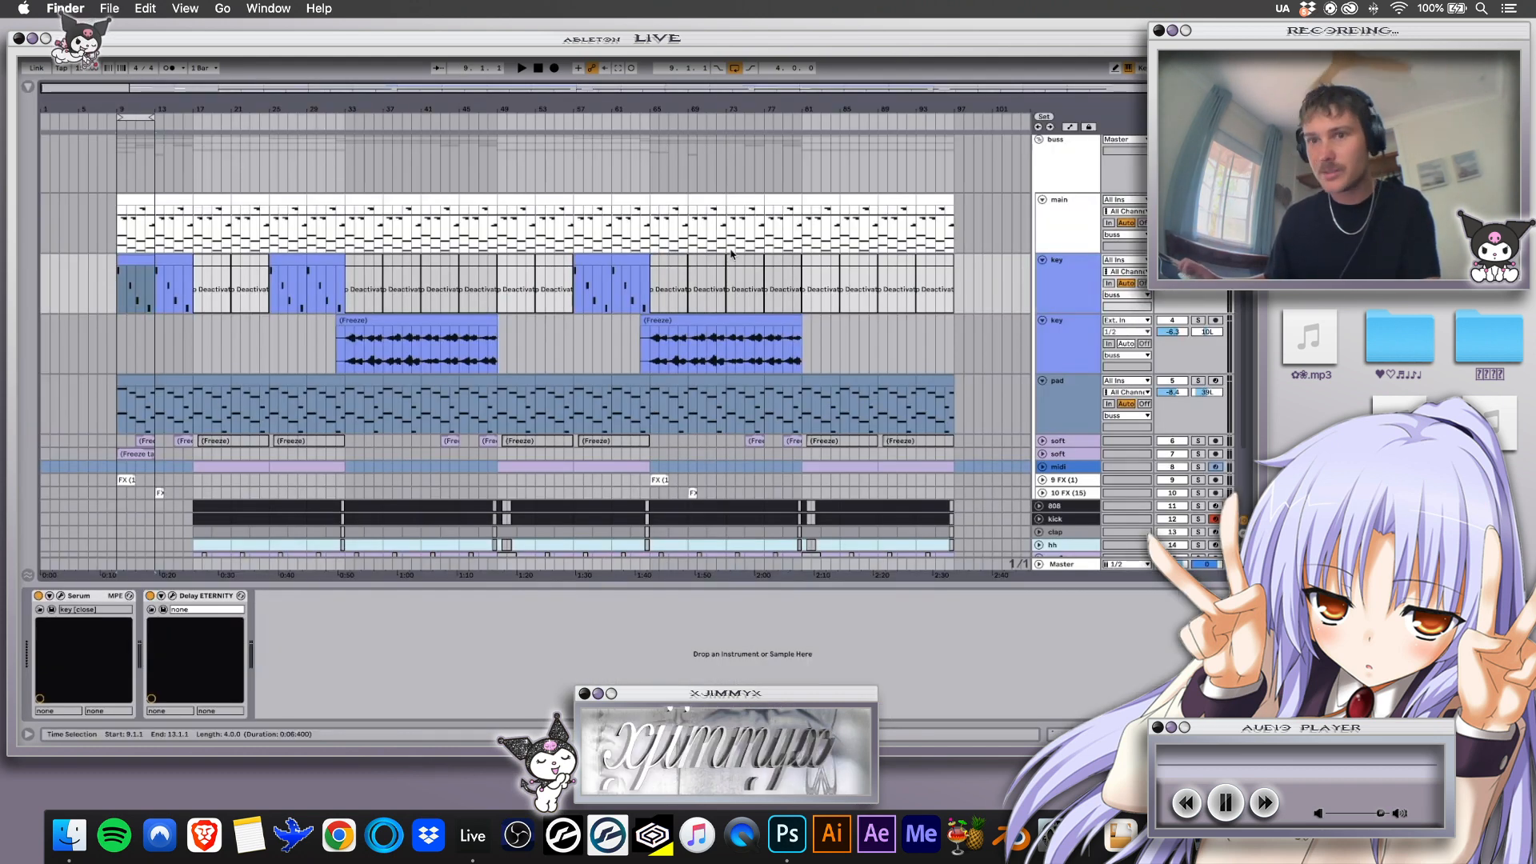
# Open Serum on the key track and browse its user presets down to the DRAIN GANG banks
pyautogui.click(46, 599)
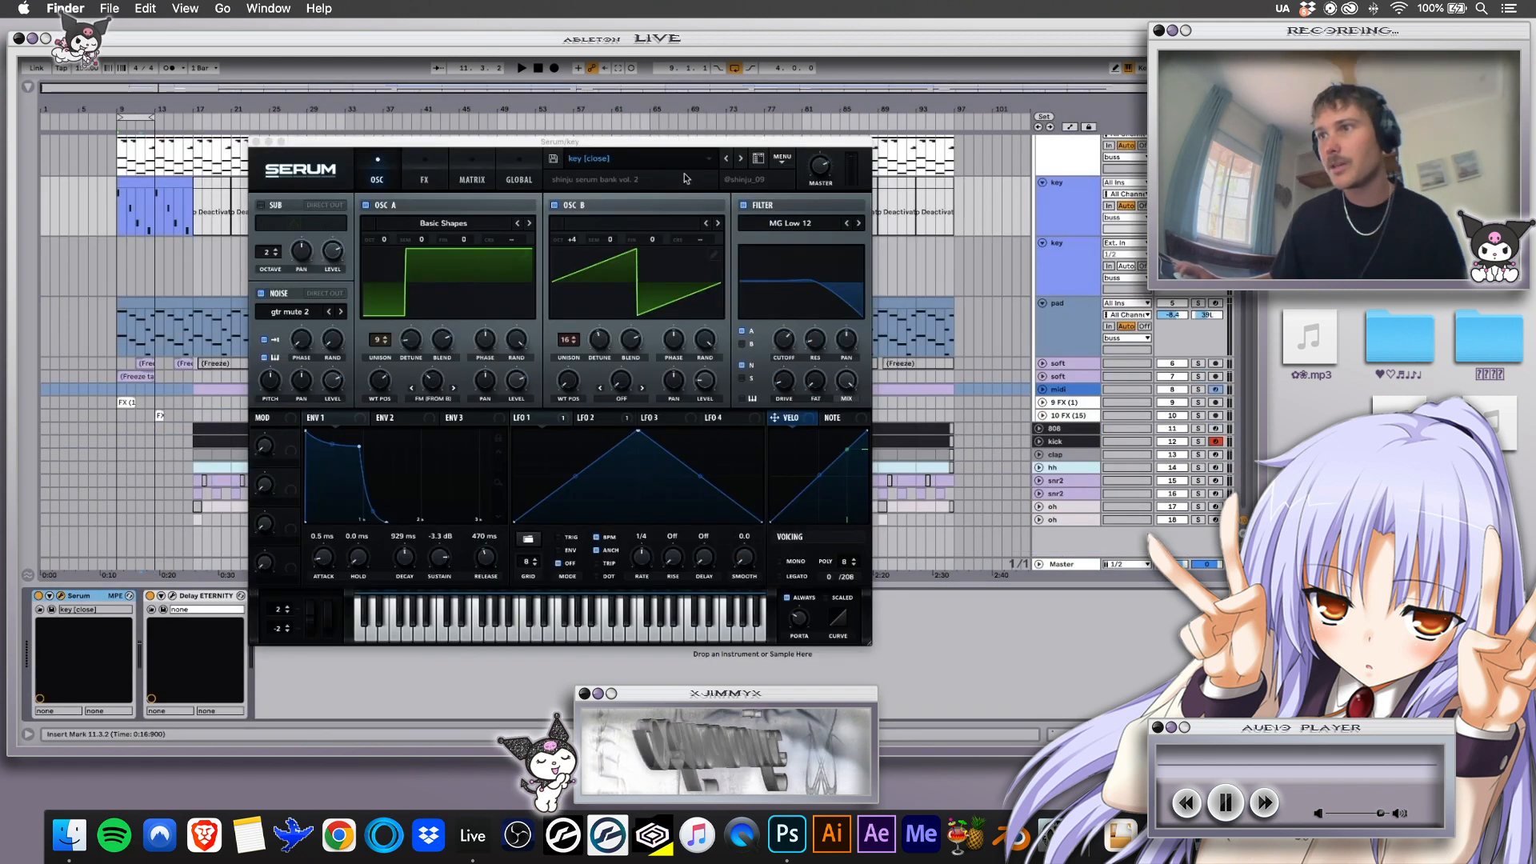
pyautogui.click(665, 167)
pyautogui.click(681, 160)
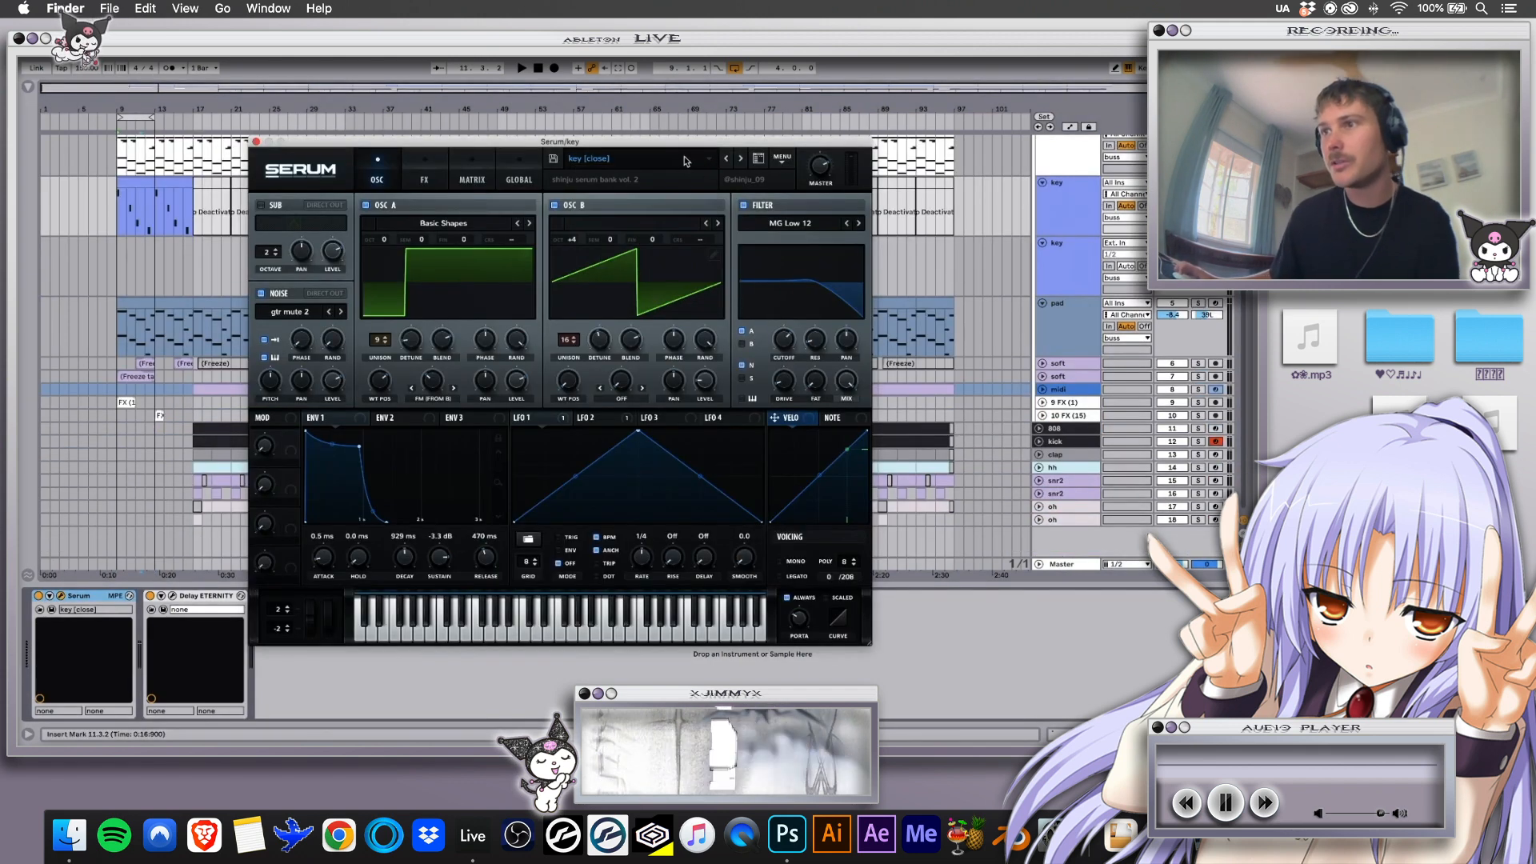
pyautogui.click(710, 160)
pyautogui.click(710, 160)
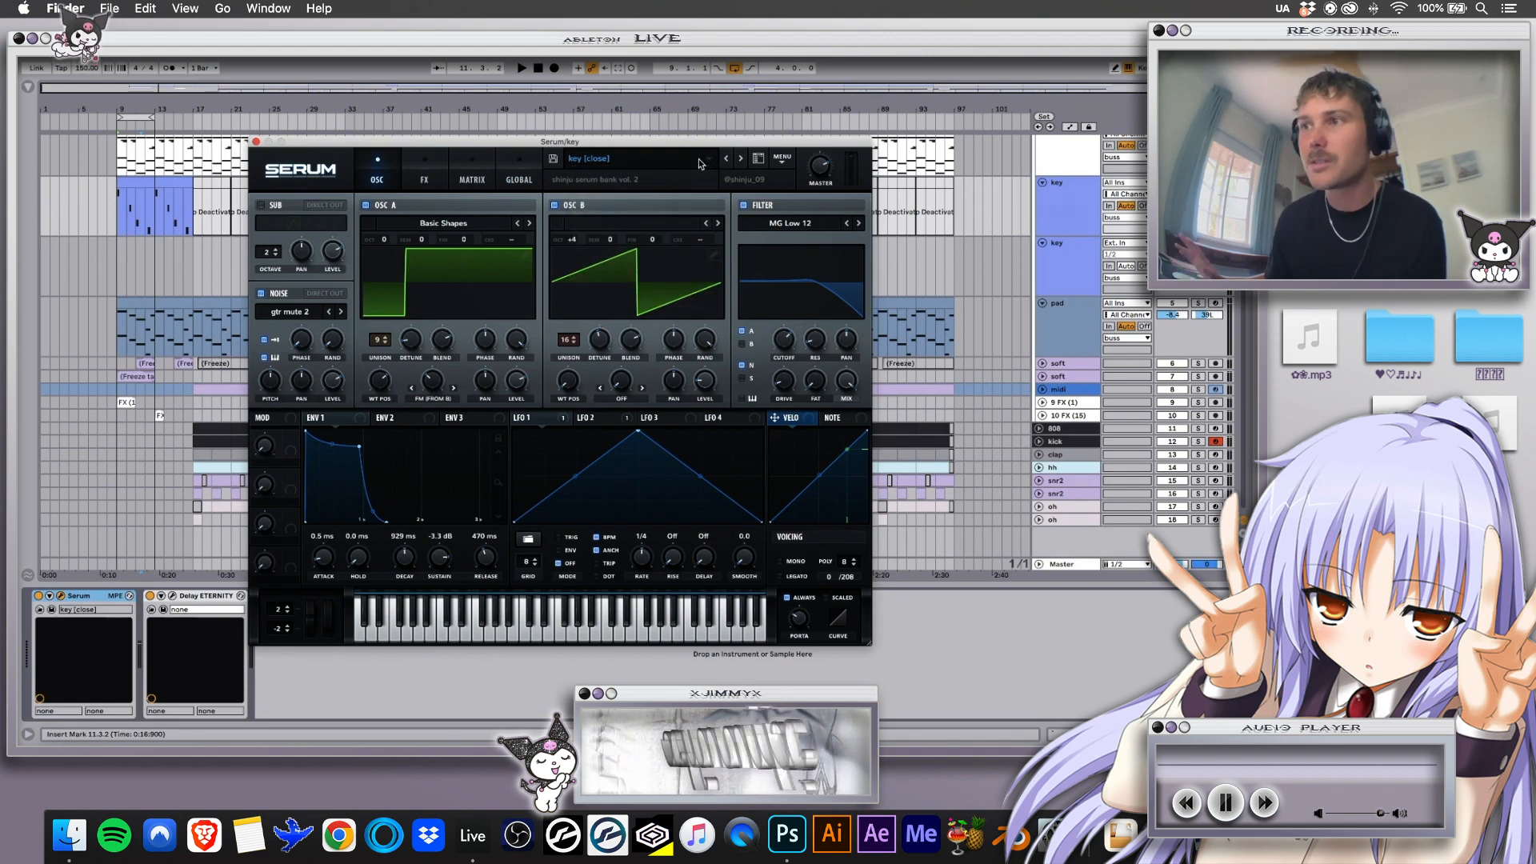
pyautogui.click(699, 158)
pyautogui.moveTo(640, 297)
pyautogui.moveTo(828, 302)
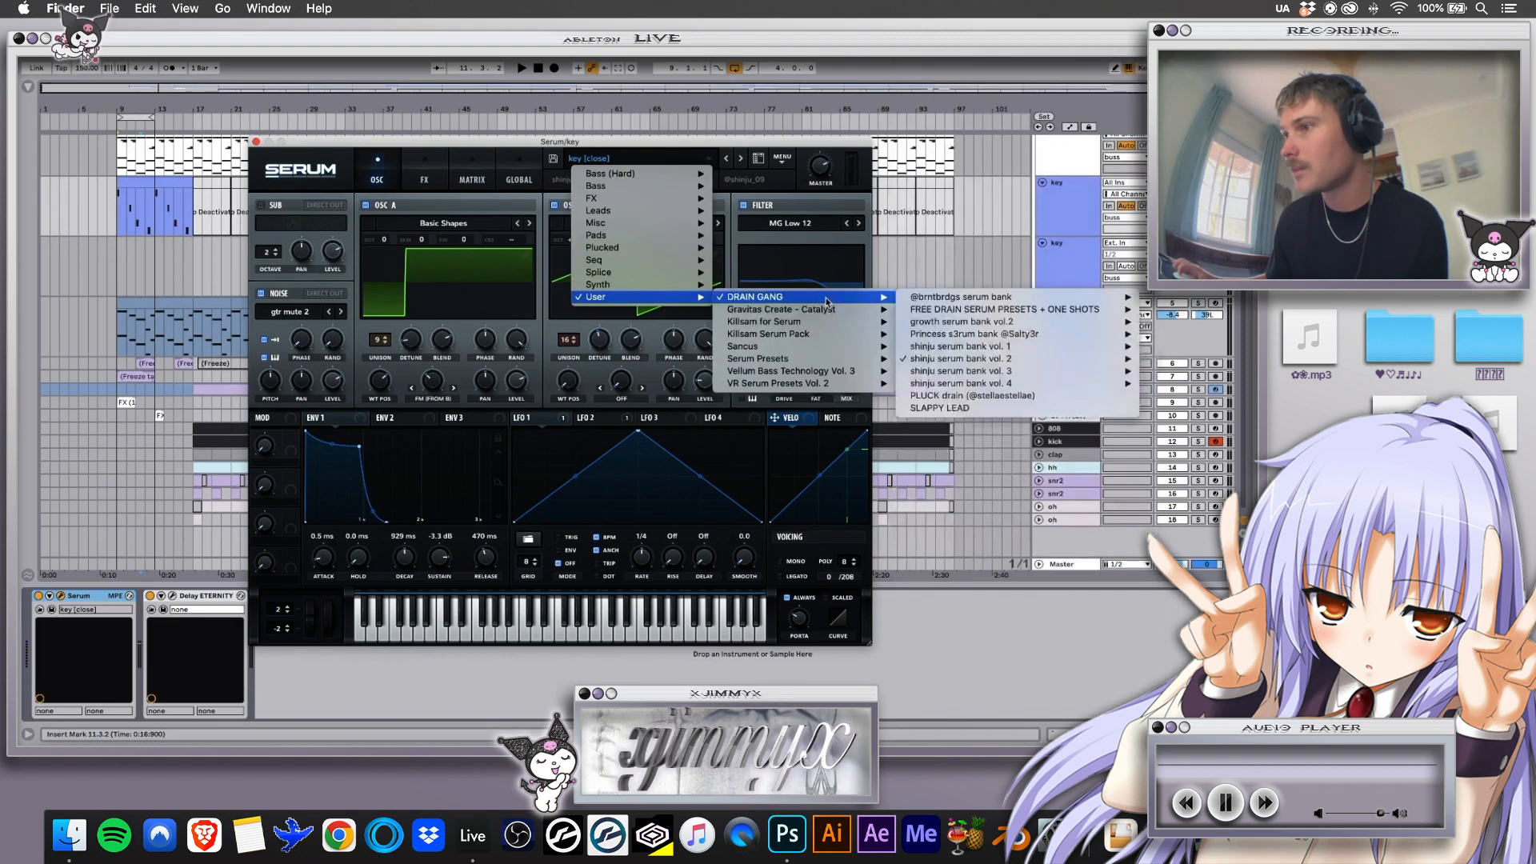
pyautogui.click(547, 142)
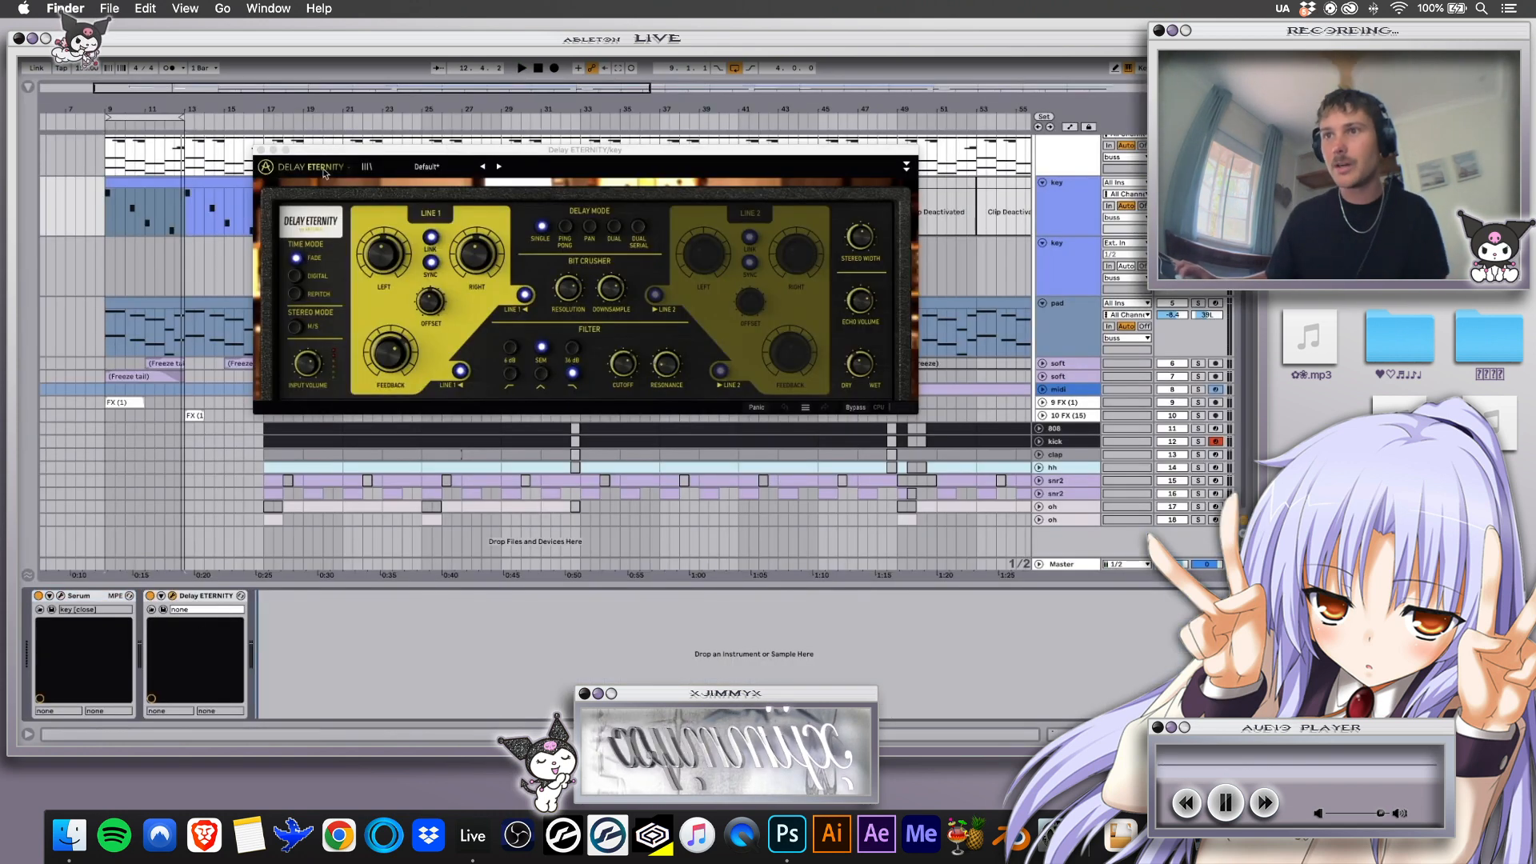
# Examine the Line 1 left delay time in Delay ETERNITY on the key track, and close the plug-in
pyautogui.click(680, 153)
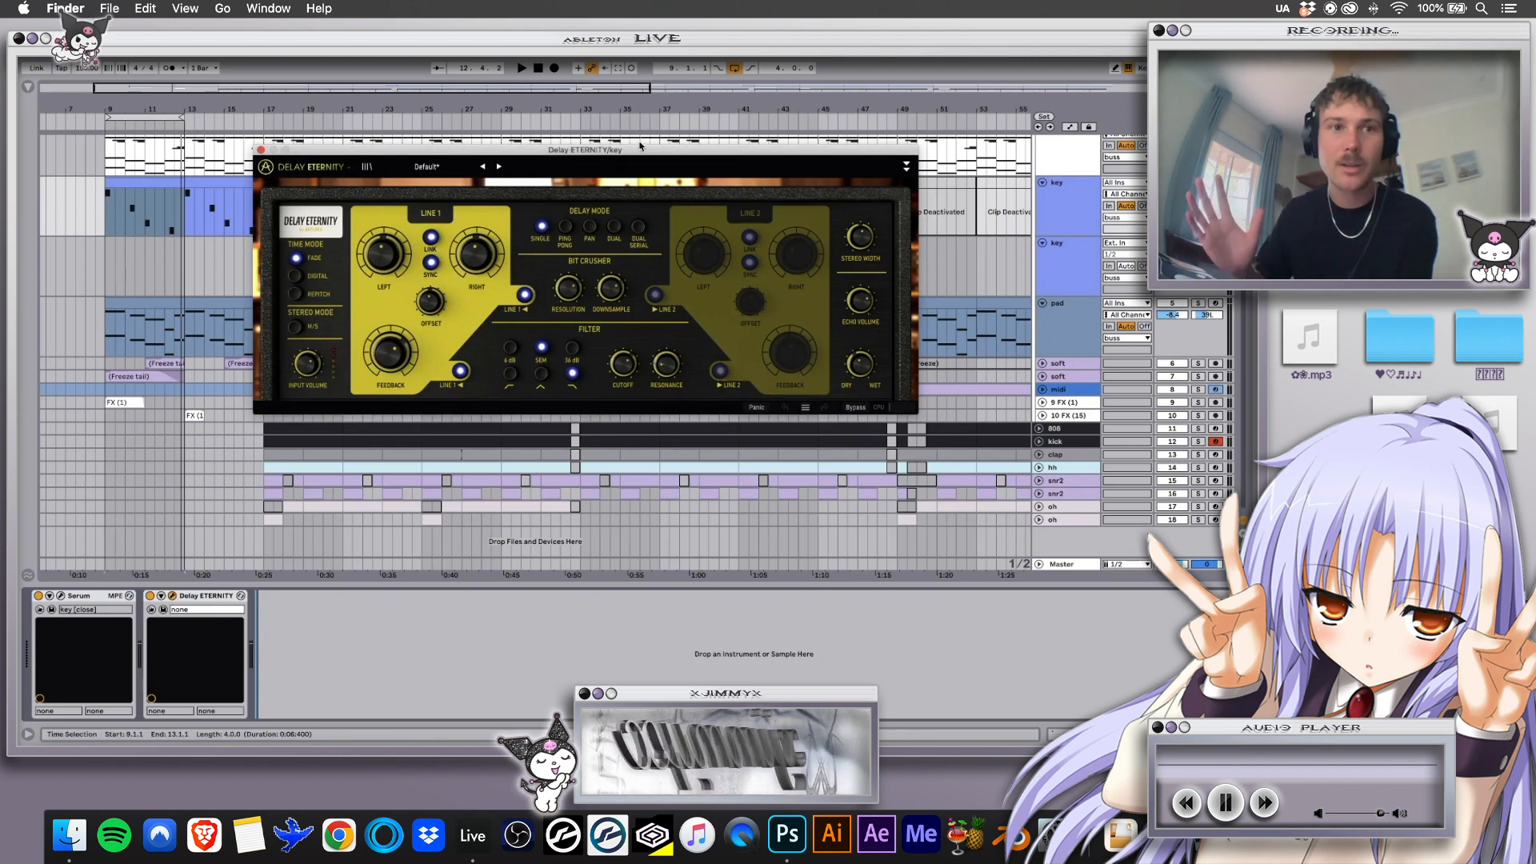
pyautogui.moveTo(640, 146); pyautogui.dragTo(623, 141)
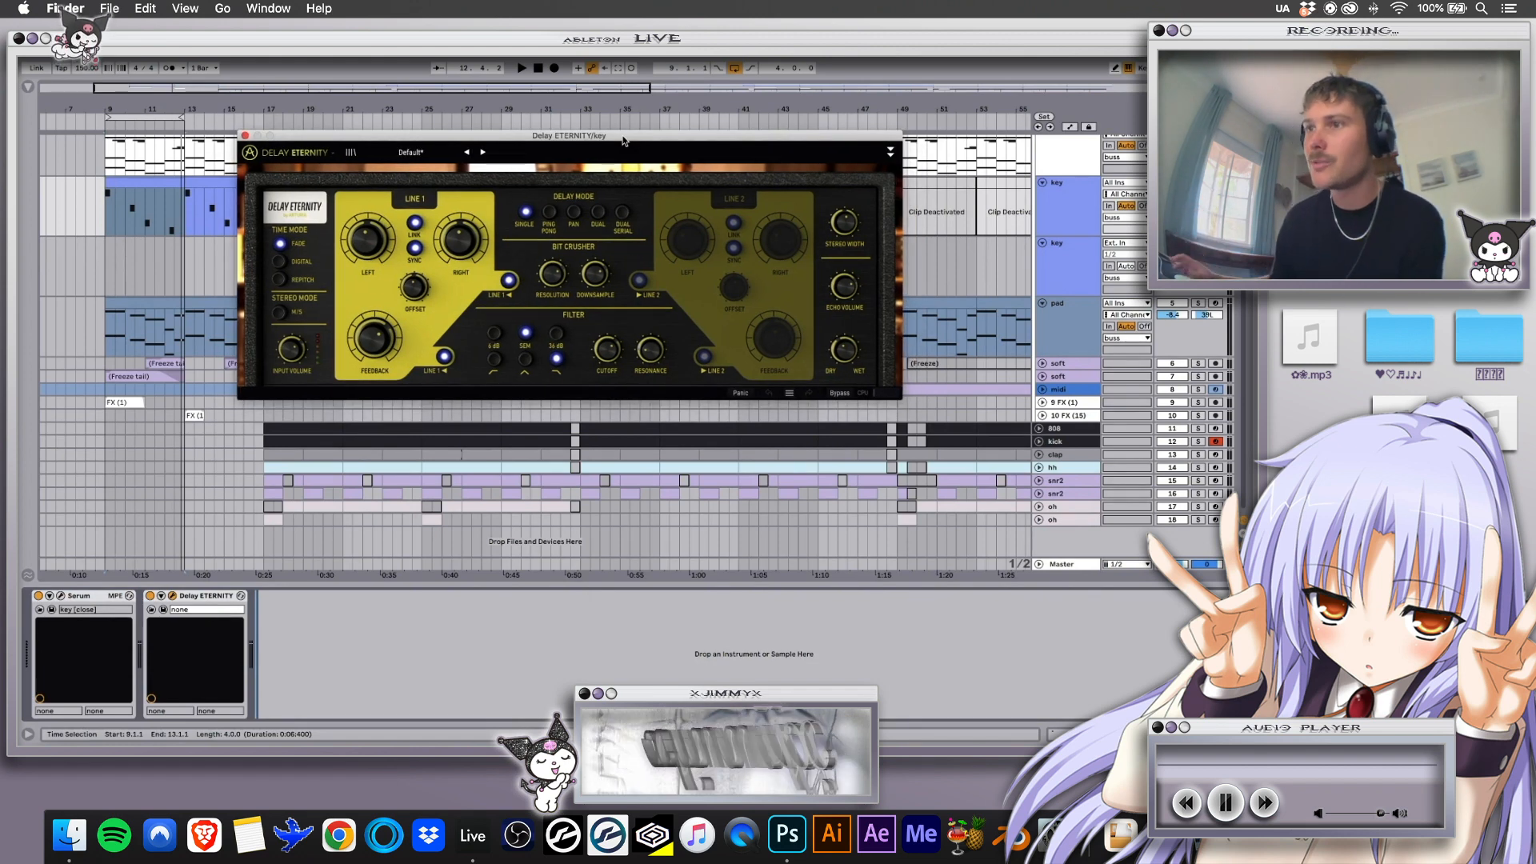
pyautogui.moveTo(623, 141); pyautogui.dragTo(588, 138)
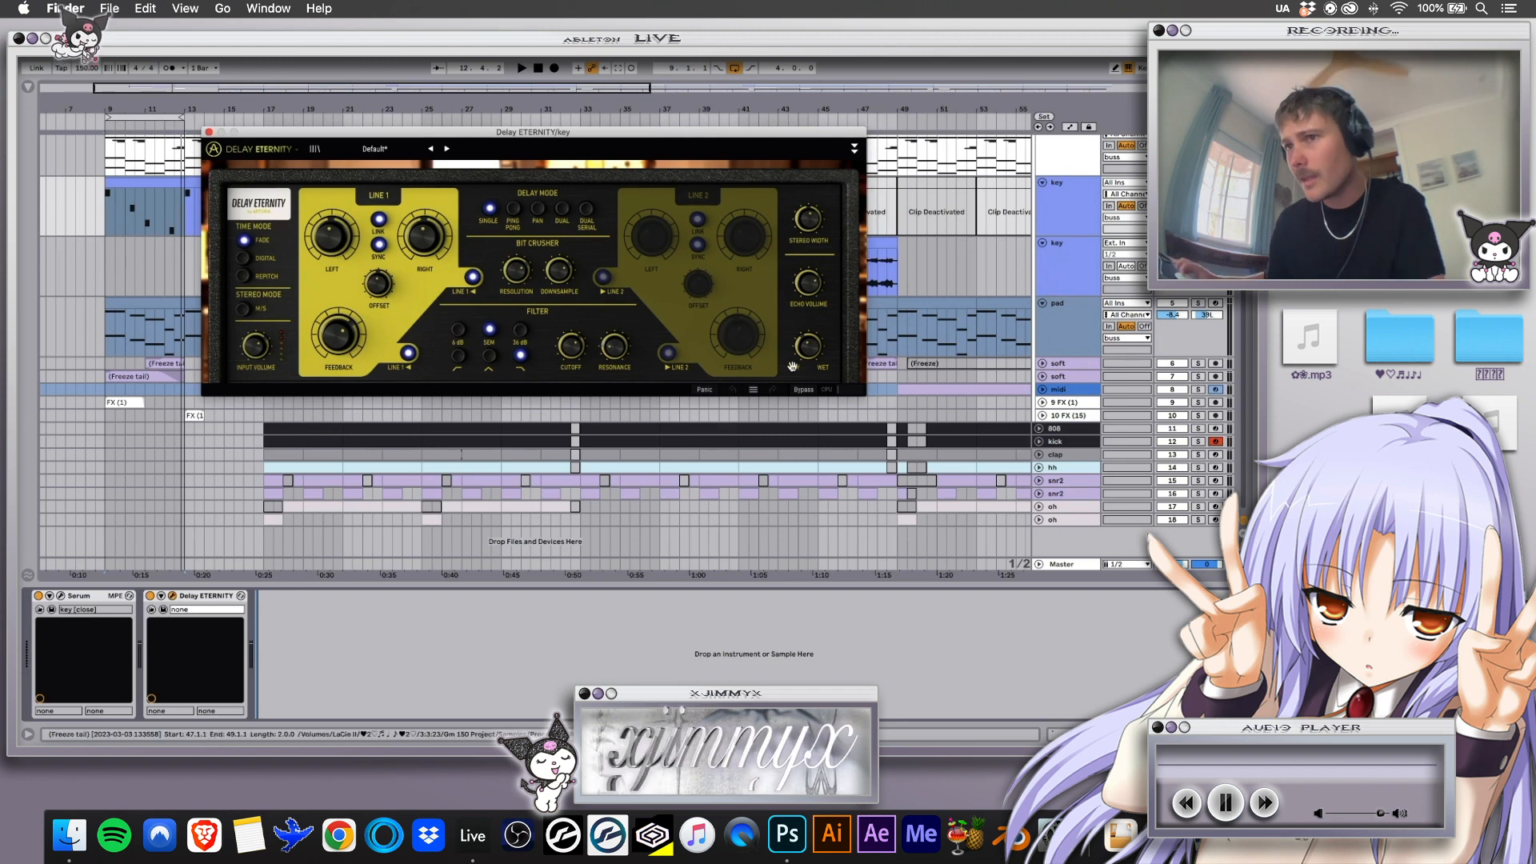
pyautogui.moveTo(333, 238)
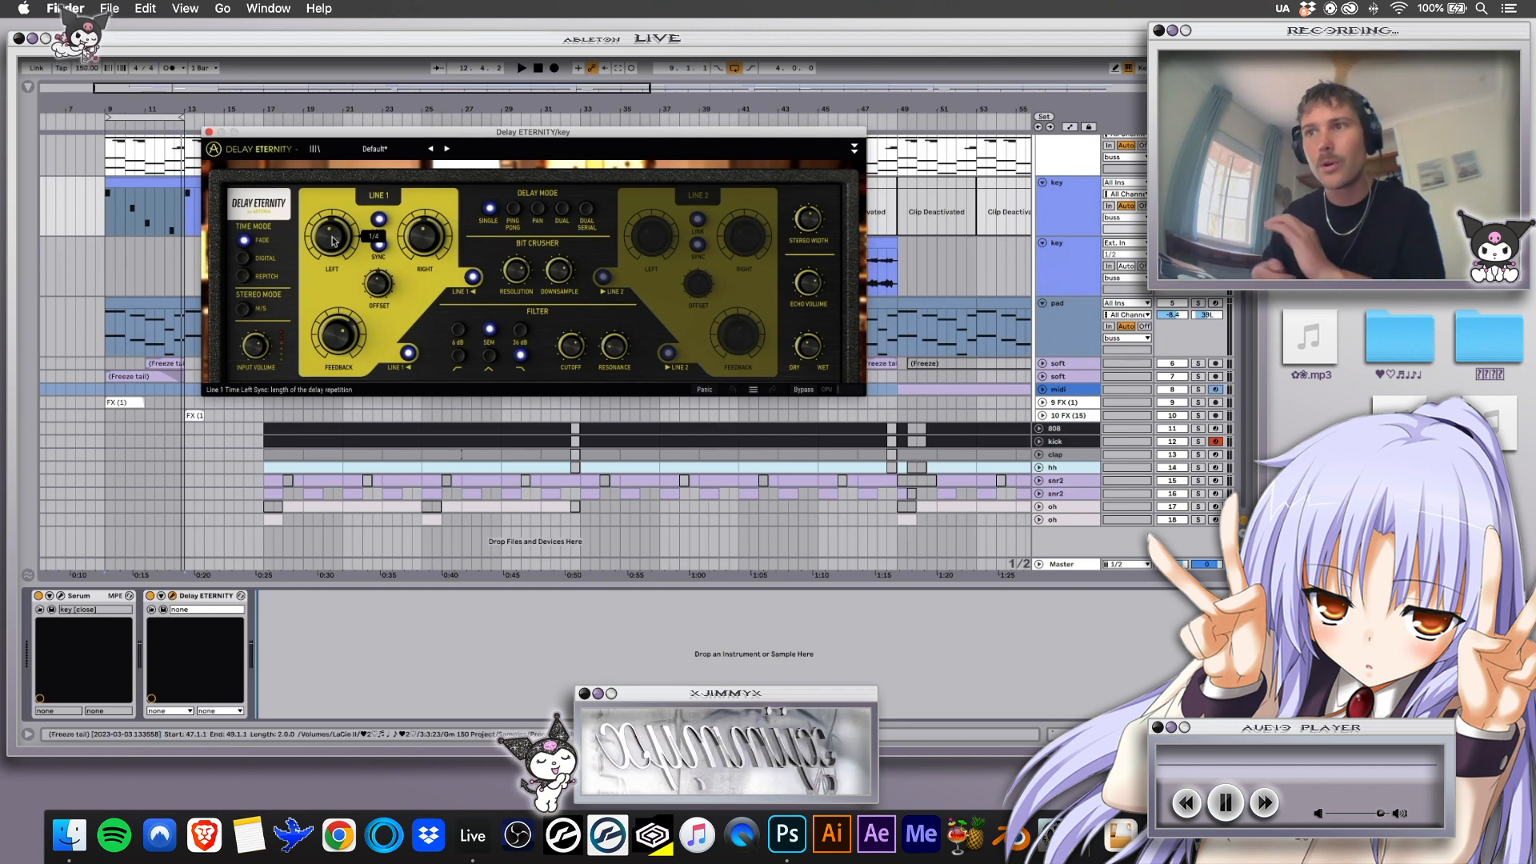
pyautogui.click(209, 132)
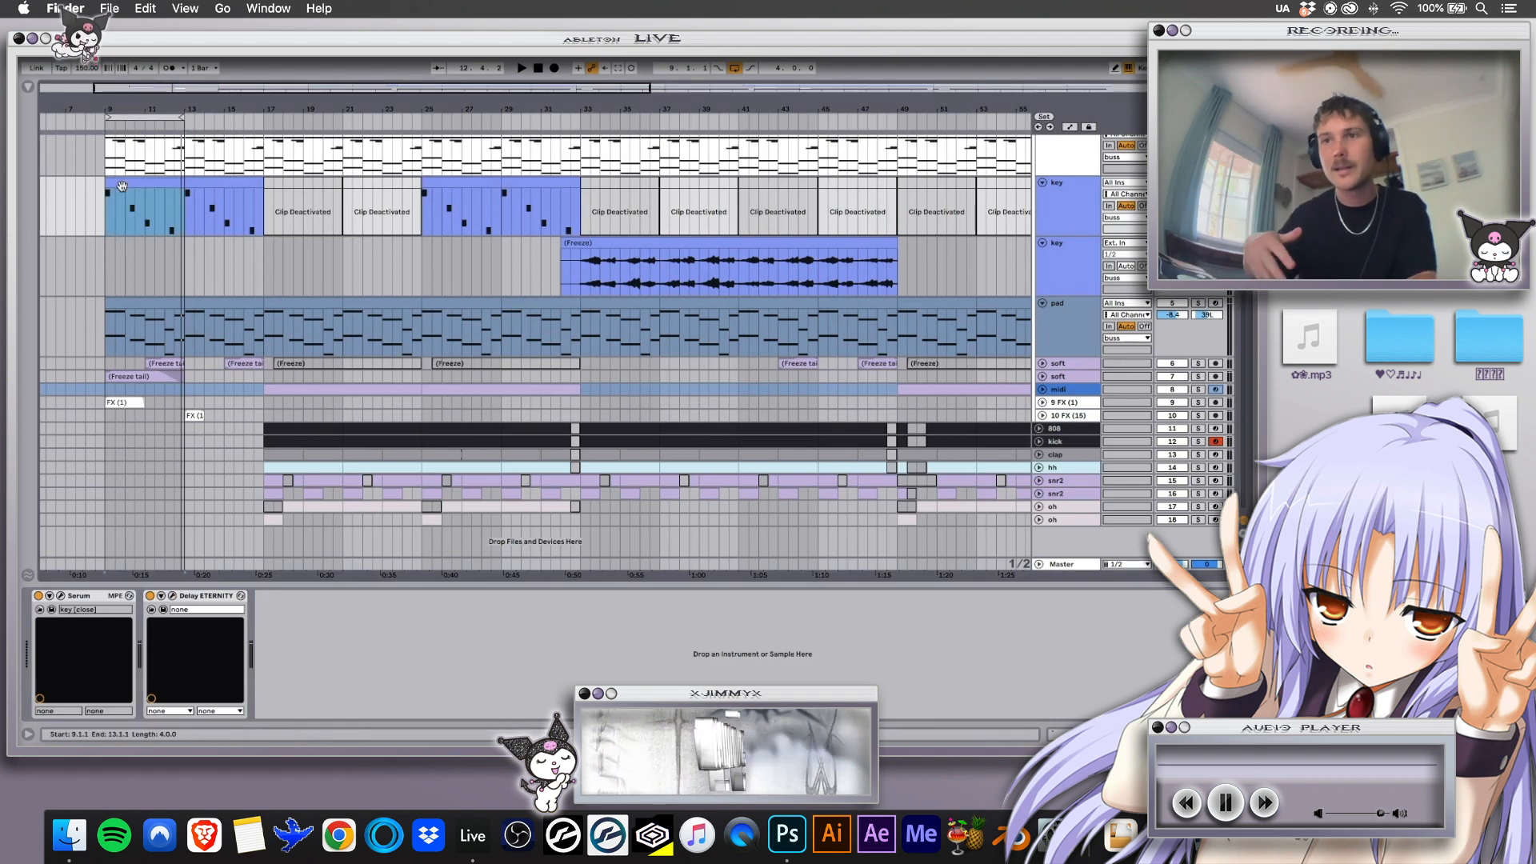
# Solo the upper key track and audition its first clip
pyautogui.scroll(2, 1123, 334)
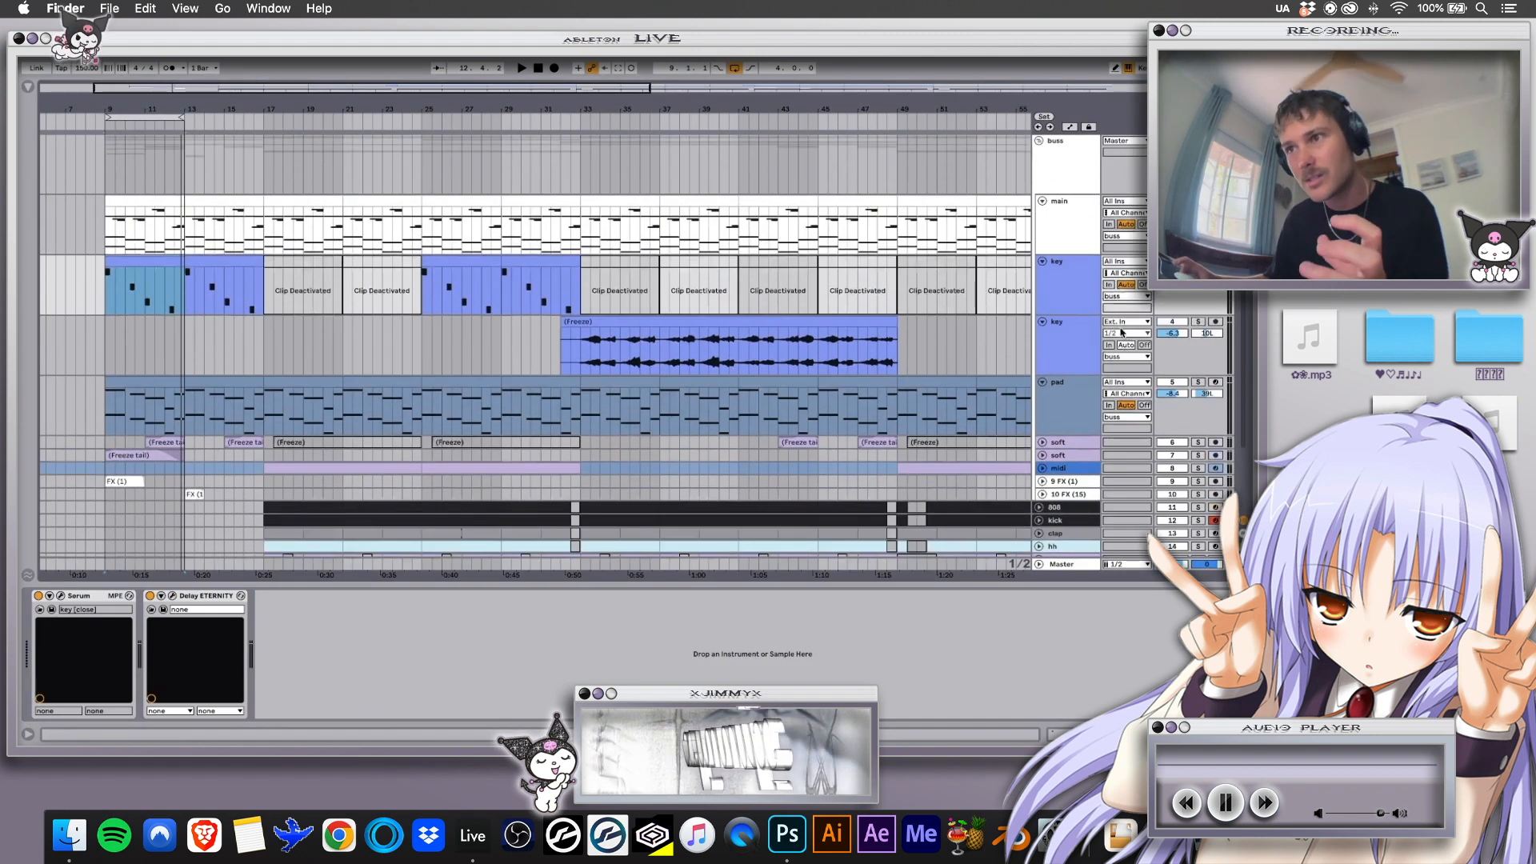
pyautogui.click(1198, 261)
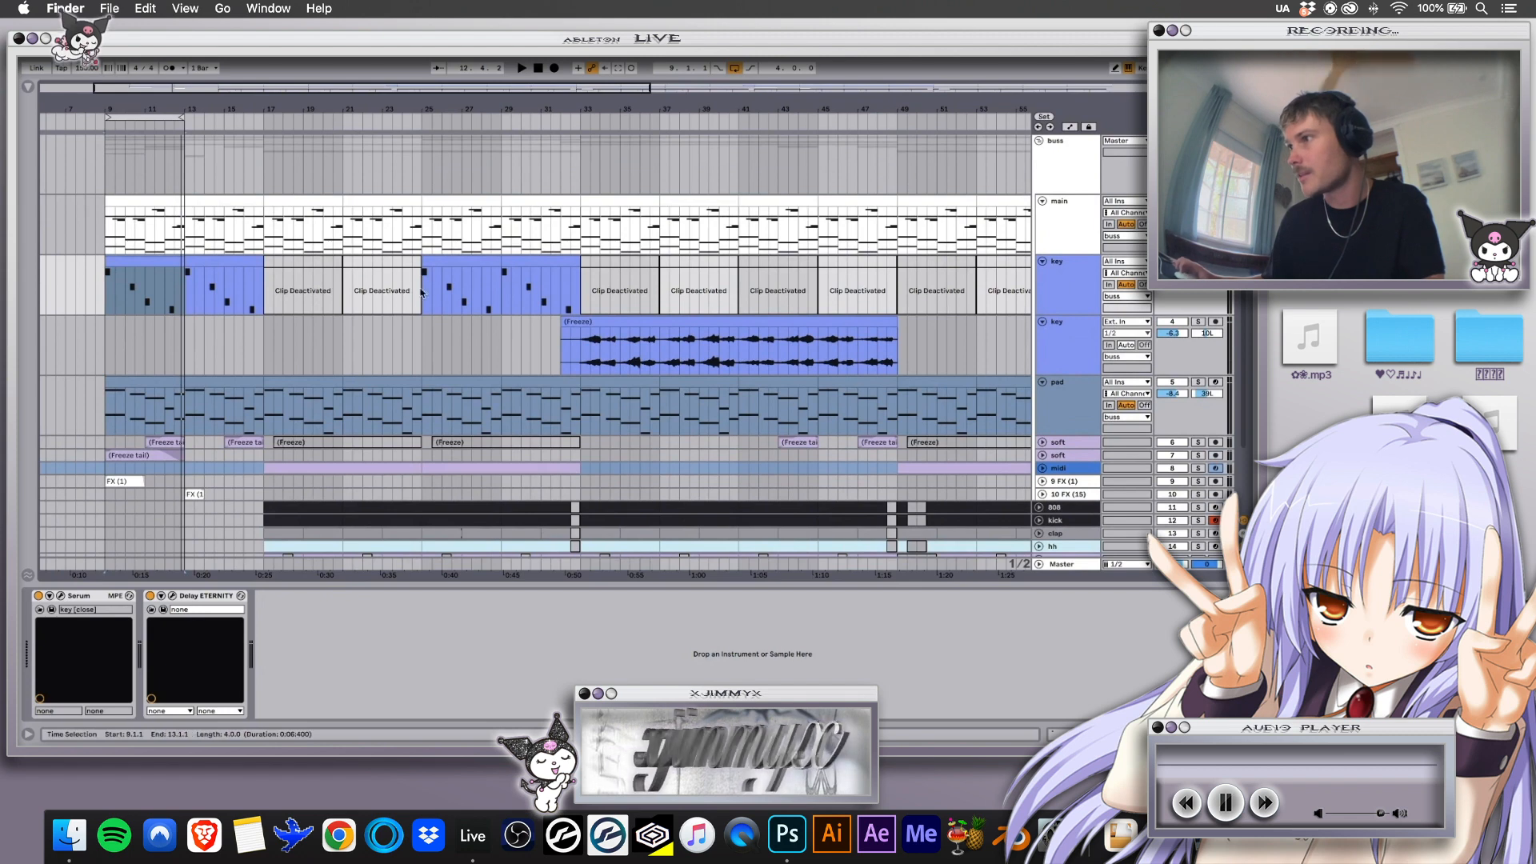
pyautogui.press('space')
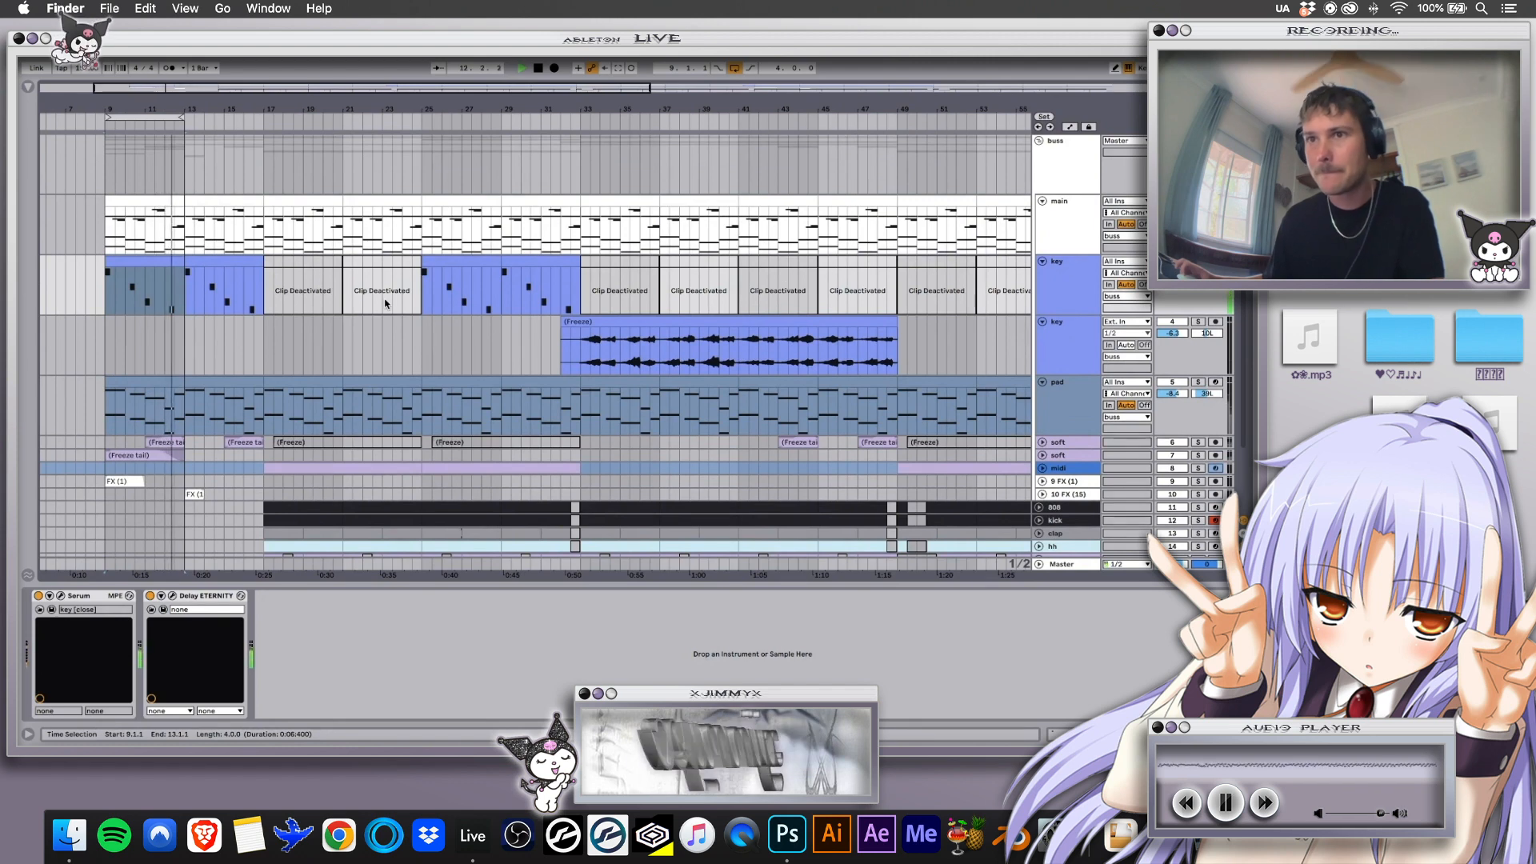
pyautogui.press('space')
# Audition the first pad clip with the pad track soloed, and open that track's Serum synth
pyautogui.scroll(-2, 385, 304)
pyautogui.click(130, 335)
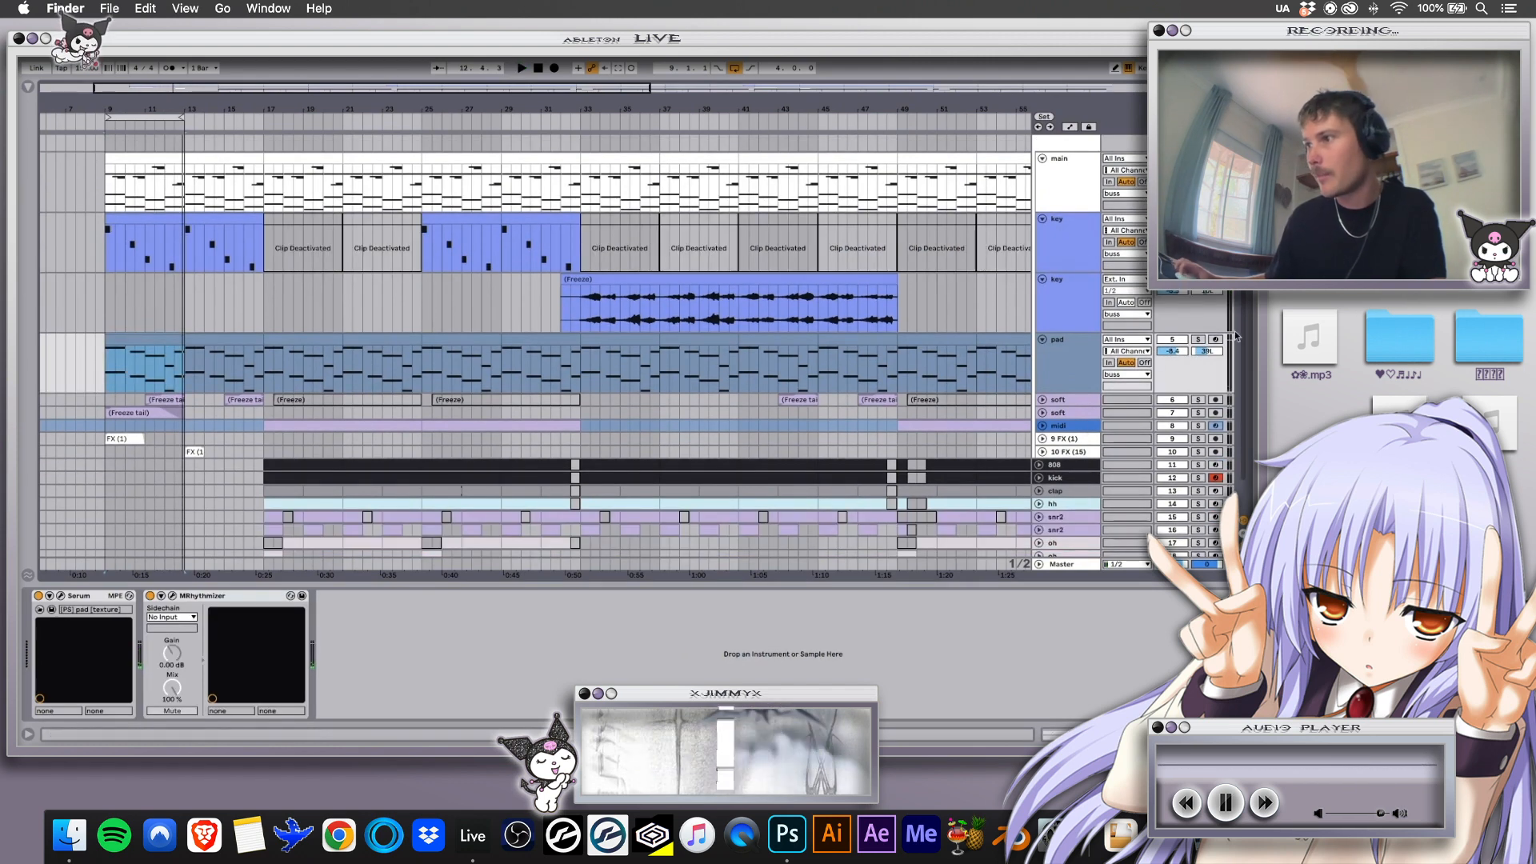
pyautogui.click(1204, 341)
pyautogui.press('space')
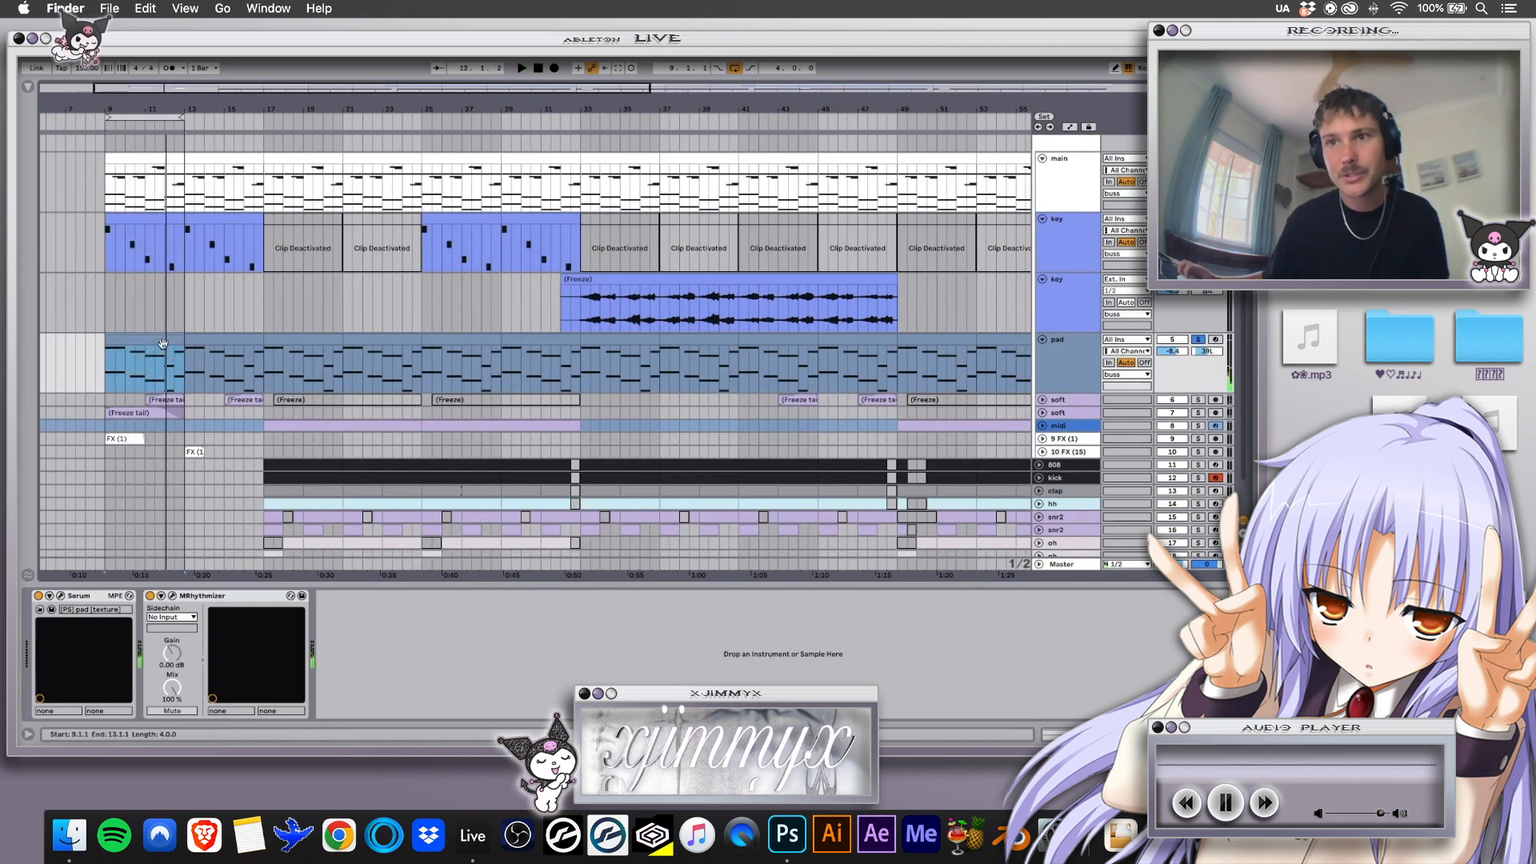
pyautogui.click(61, 597)
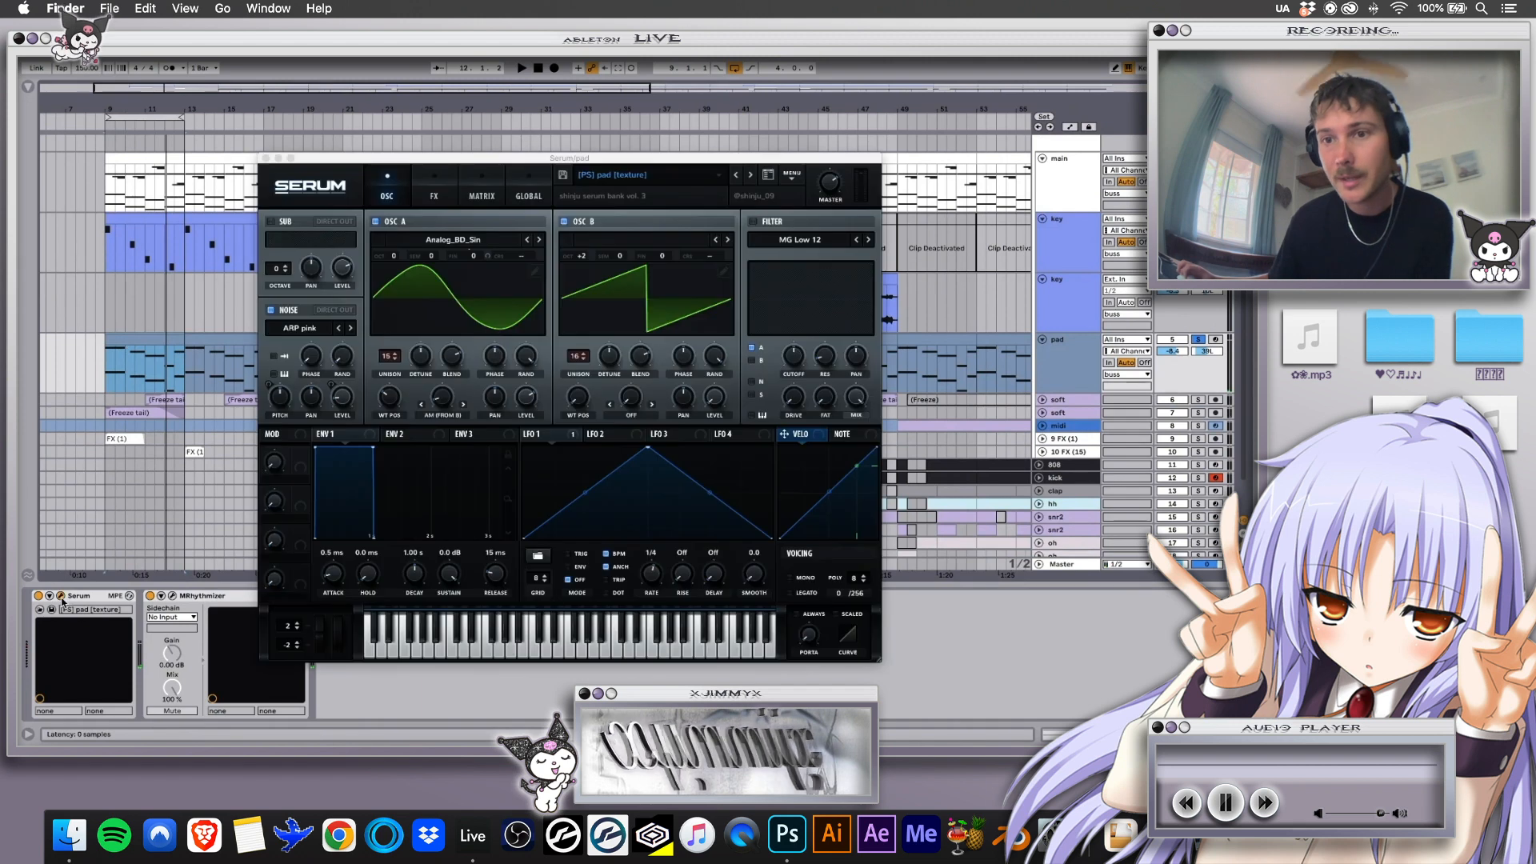
# Close the pad's Serum window, check the track's MRhythmizer effect, and examine the first pad clip's notes
pyautogui.click(61, 597)
pyautogui.click(171, 596)
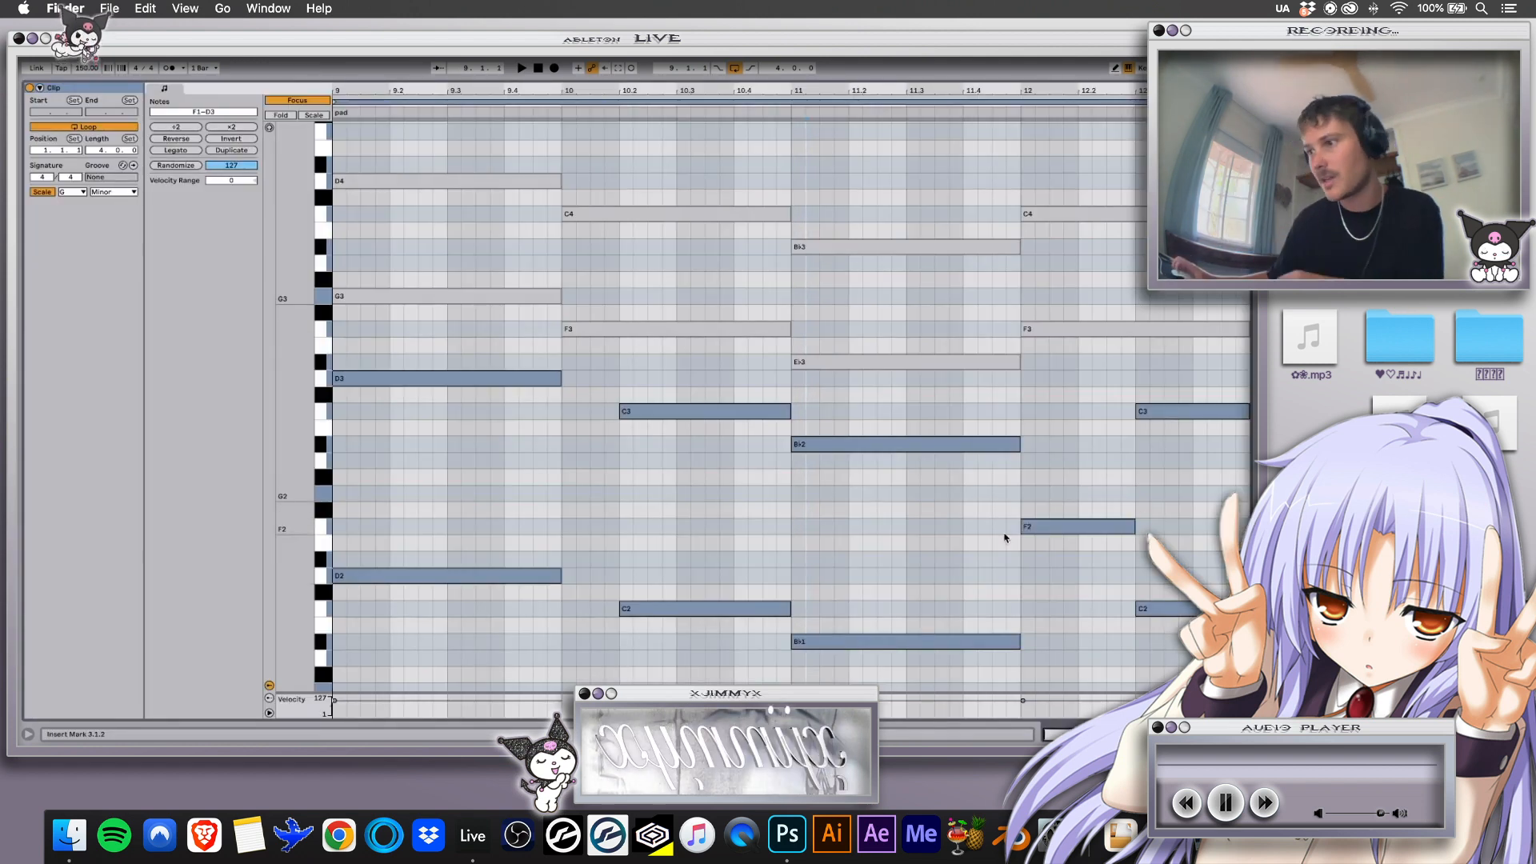
pyautogui.scroll(-1, 1035, 608)
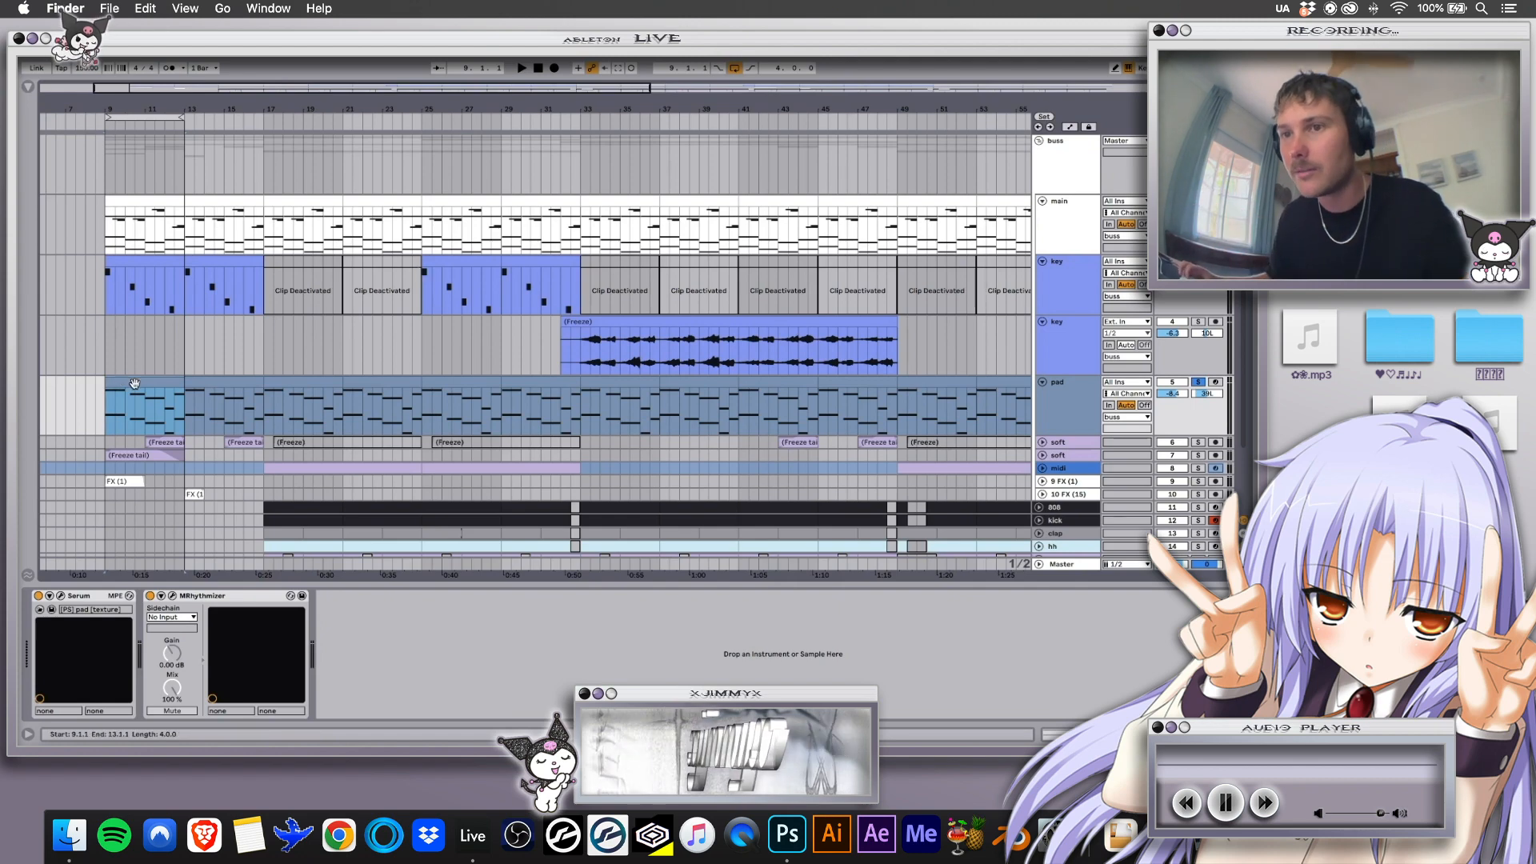
# Play the melodic tracks together from bar 9 with the pad track's solo switched off
pyautogui.press('space')
pyautogui.scroll(-2, 356, 372)
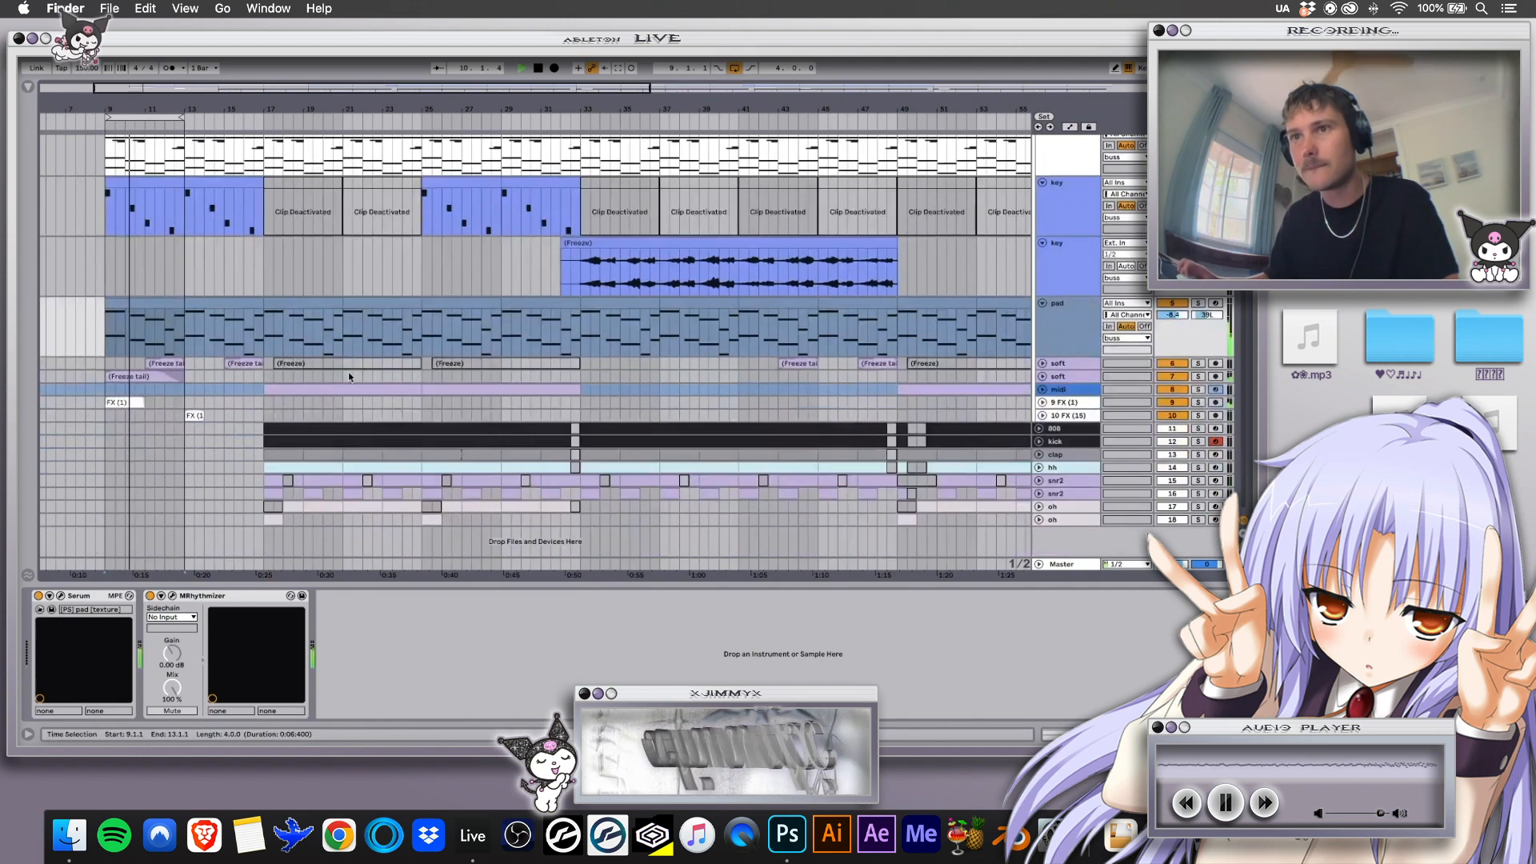
pyautogui.scroll(1, 344, 376)
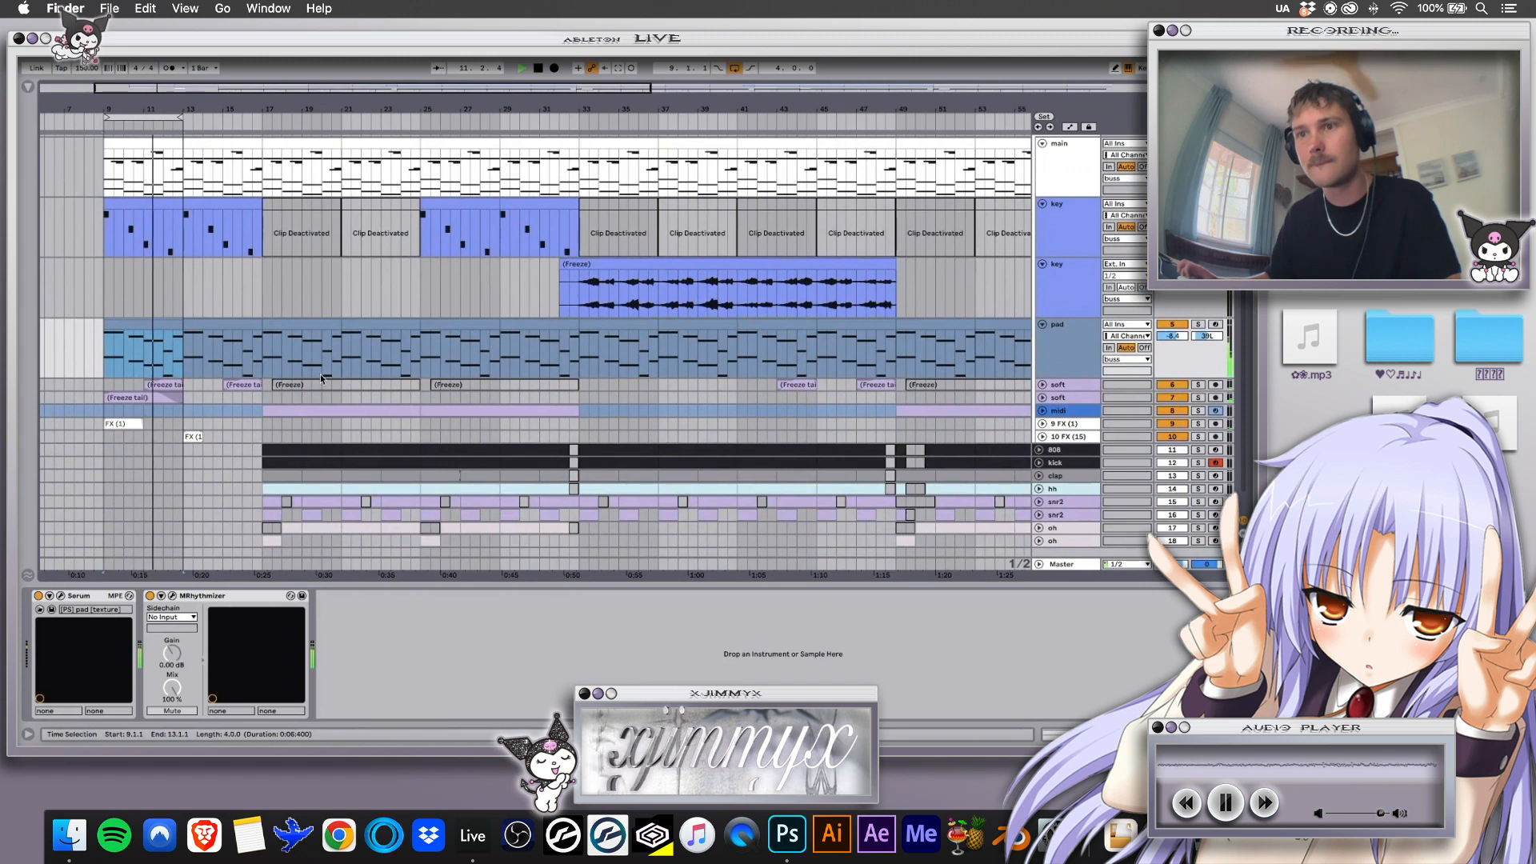
pyautogui.press('space')
# Unfold the upper soft track and both FX tracks, selecting the first frozen clip on the soft track
pyautogui.click(189, 401)
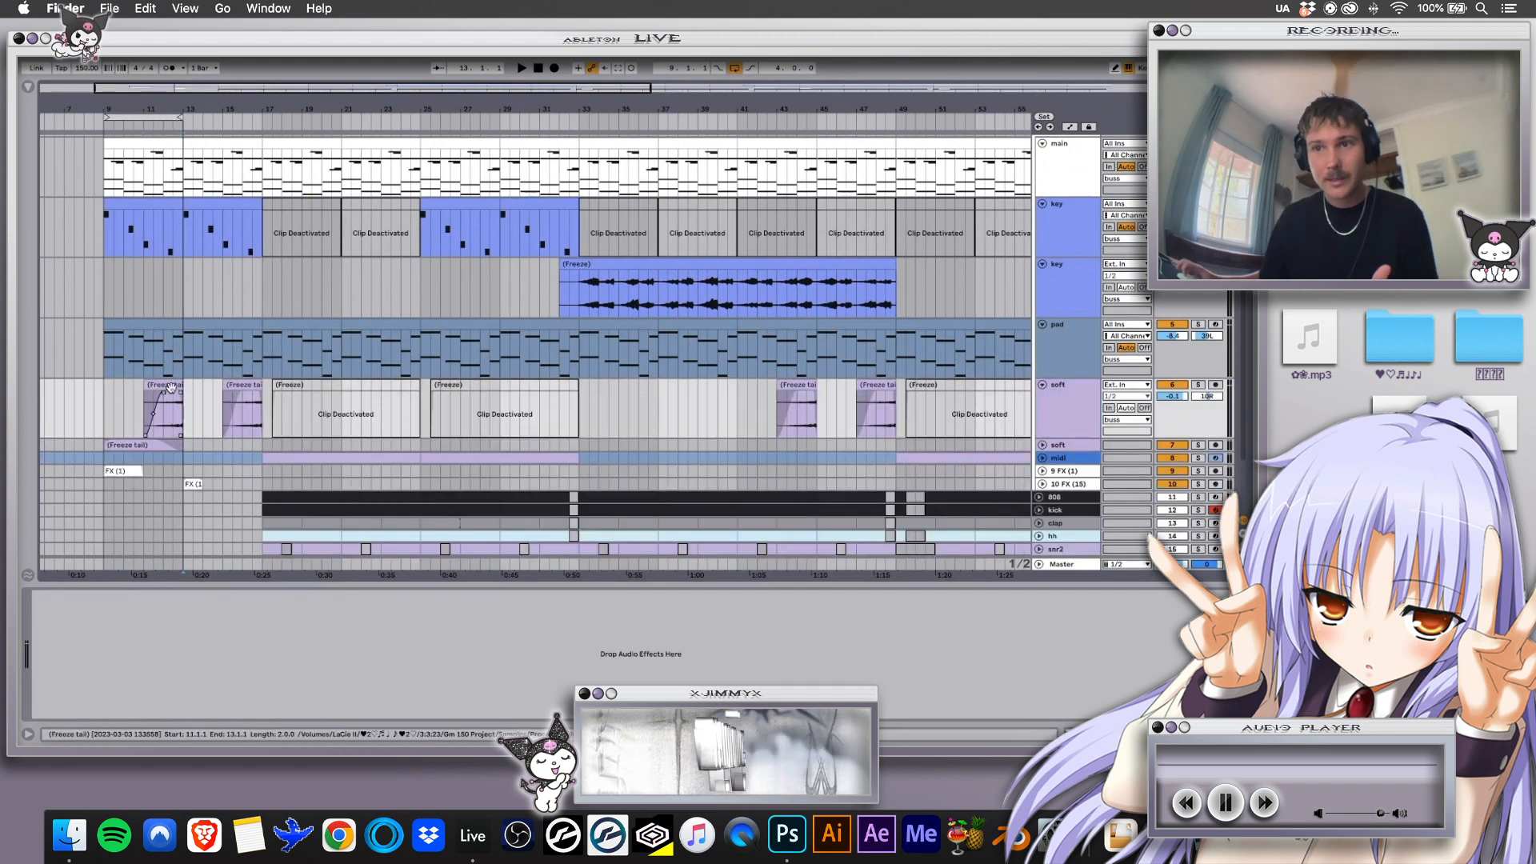
pyautogui.click(168, 386)
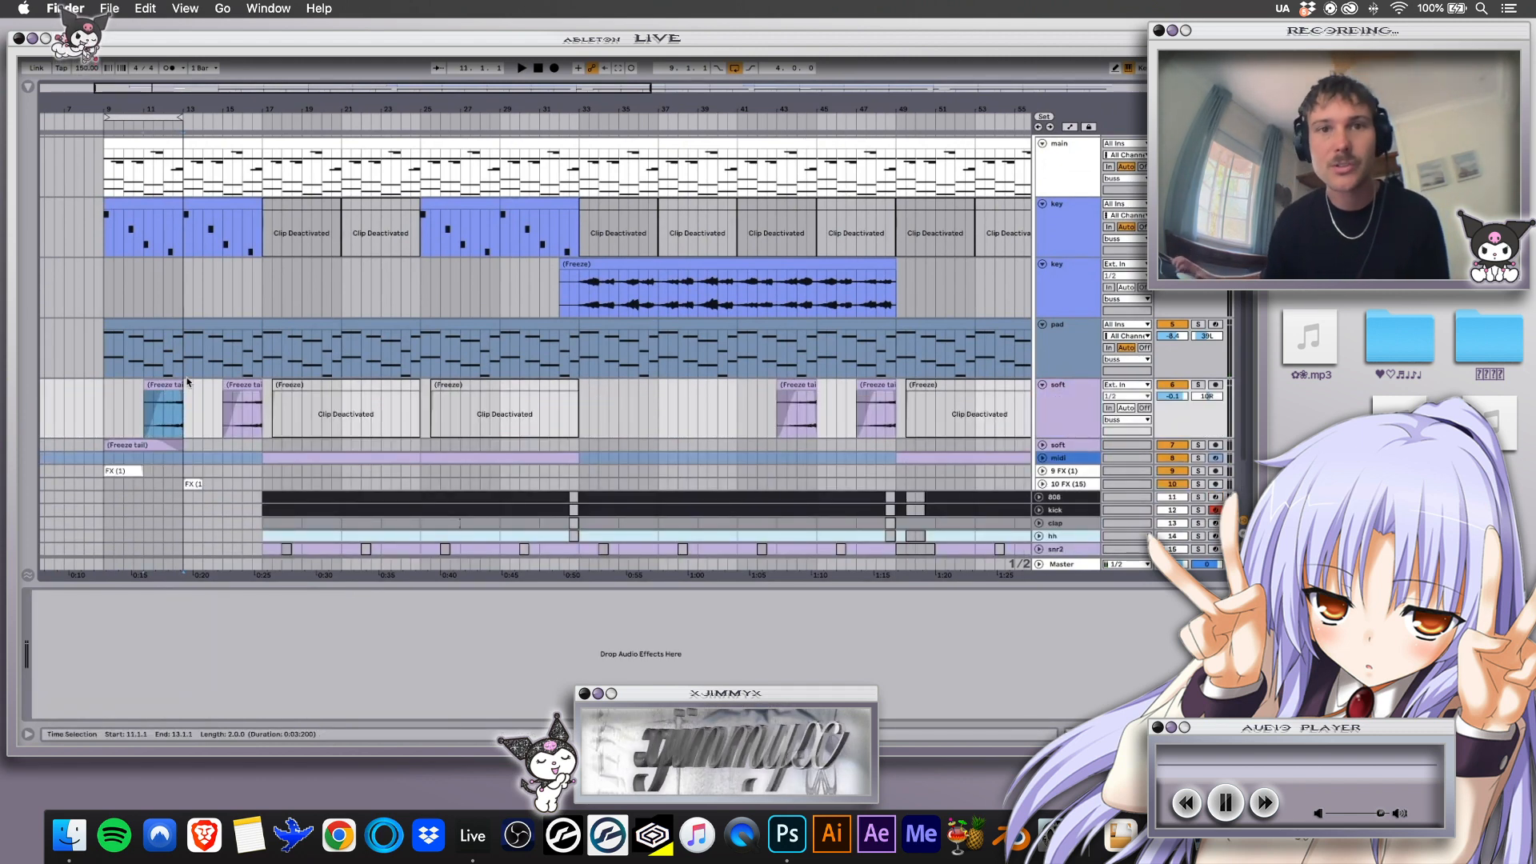
pyautogui.click(1043, 471)
pyautogui.click(1043, 490)
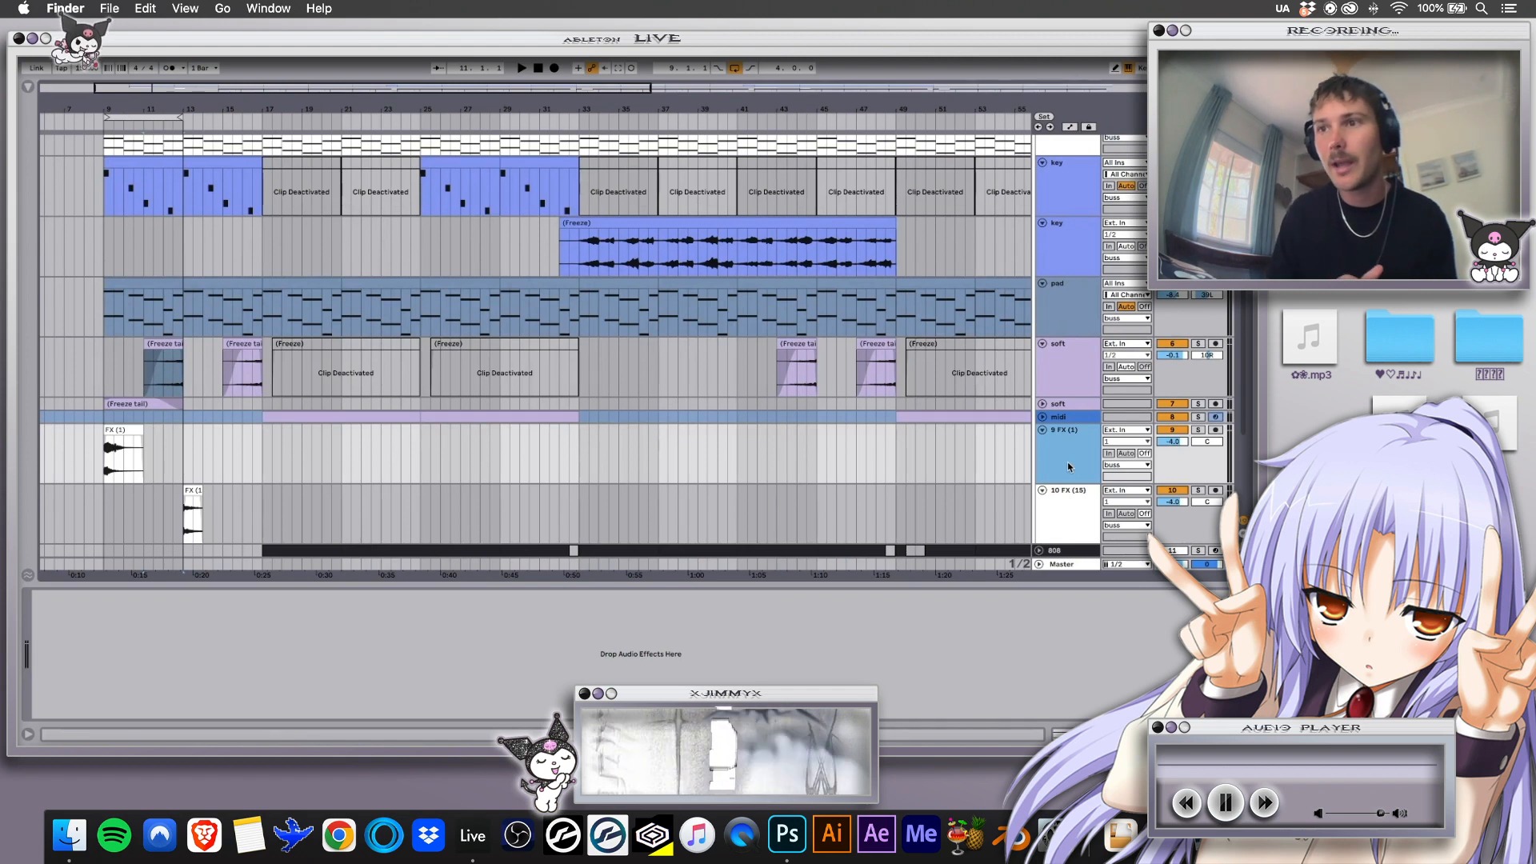
# Audition the clip on the 9 FX (1) track with that track soloed
pyautogui.press('space')
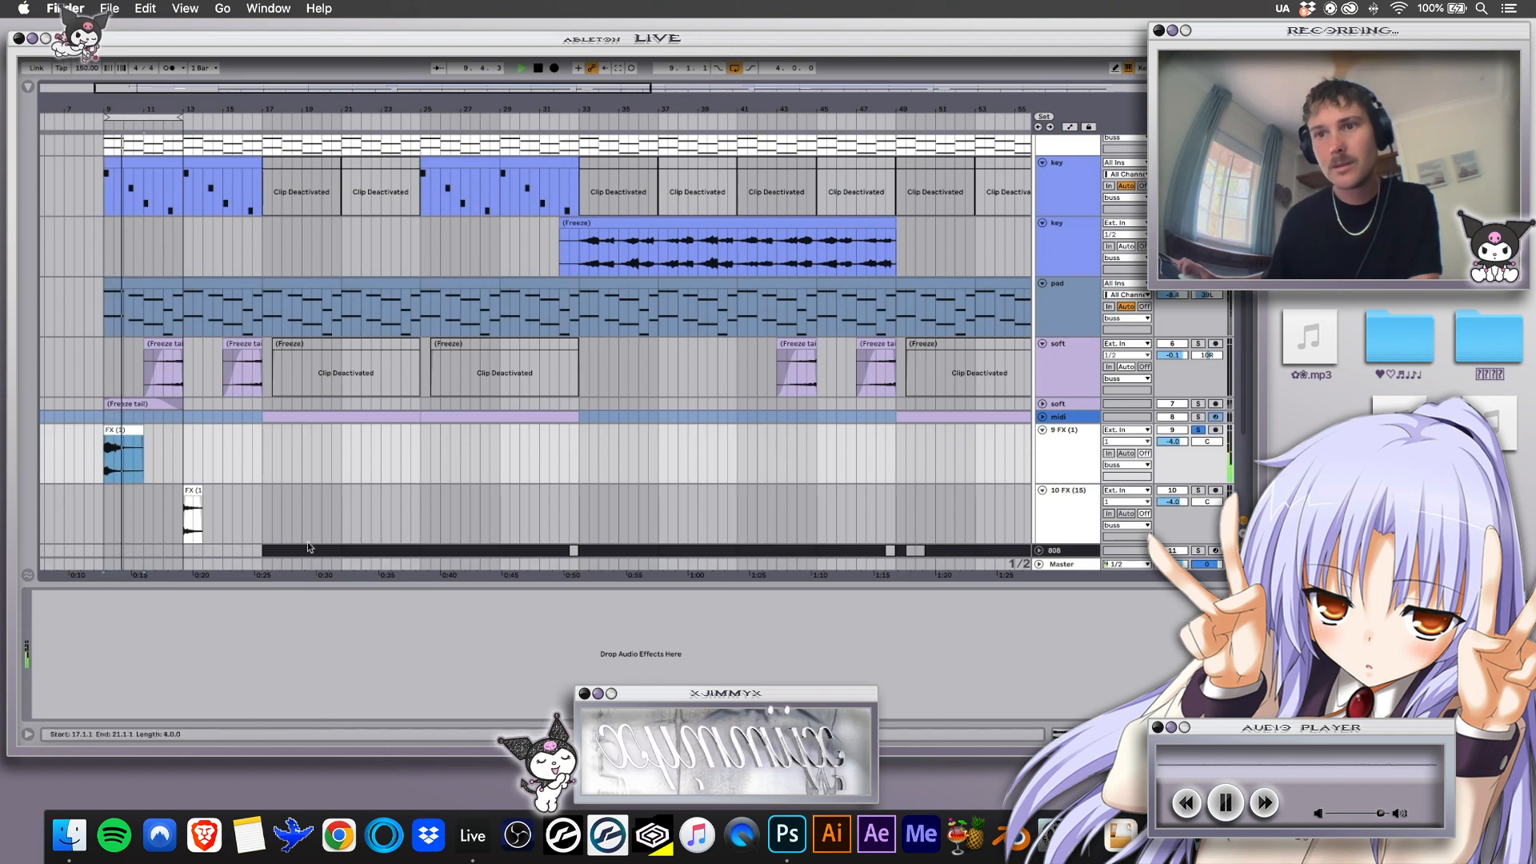
pyautogui.press('space')
pyautogui.moveTo(120, 108); pyautogui.dragTo(125, 228)
pyautogui.press('space')
pyautogui.scroll(-1, 370, 419)
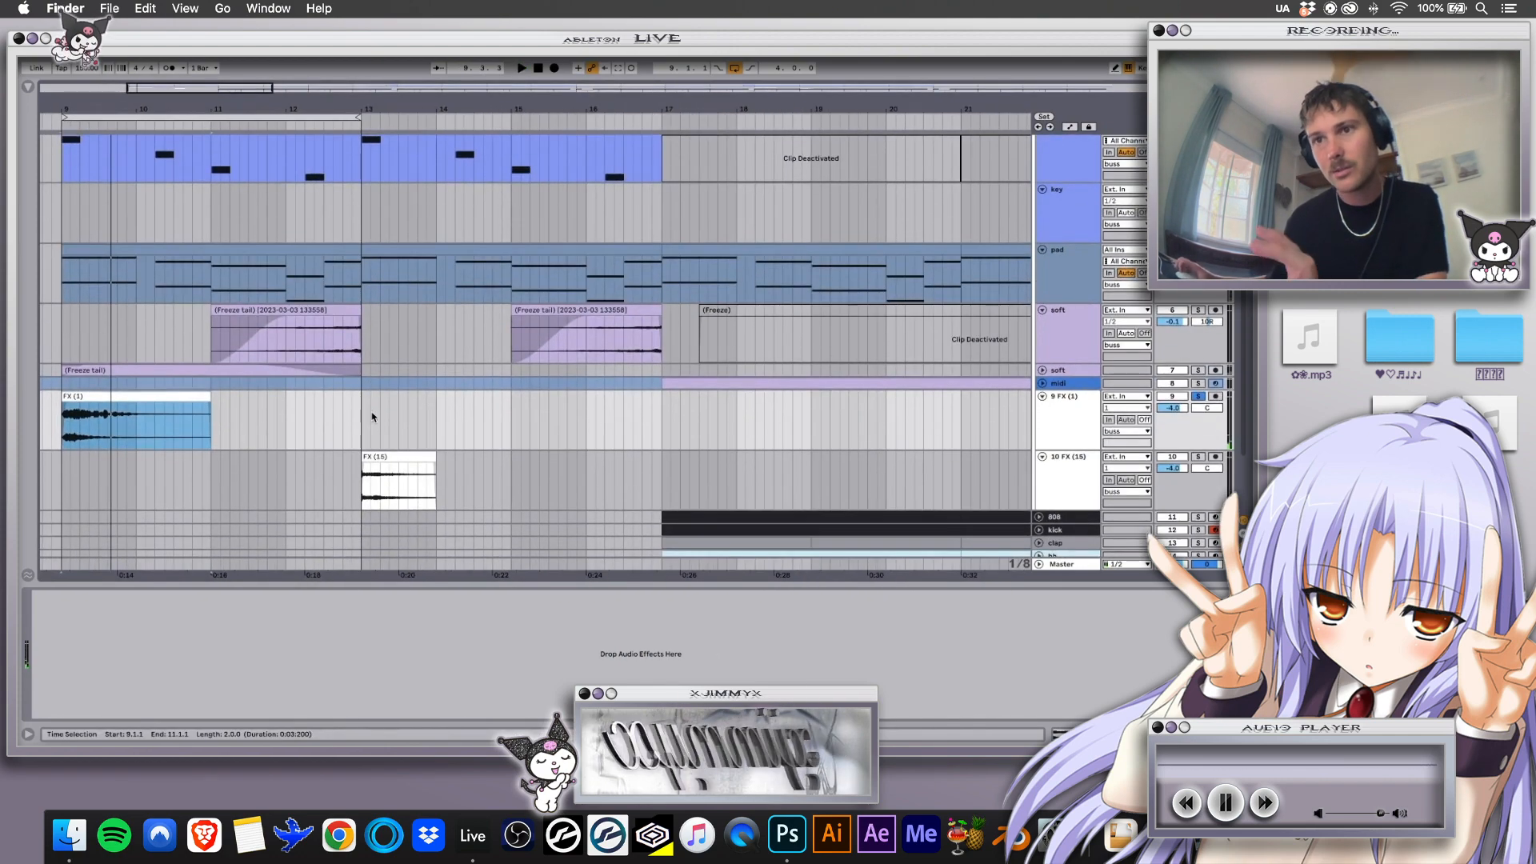
# Audition the FX (15) clip with the 10 FX (15) track soloed, and clear the FX solos
pyautogui.click(397, 456)
pyautogui.click(1198, 457)
pyautogui.press('space')
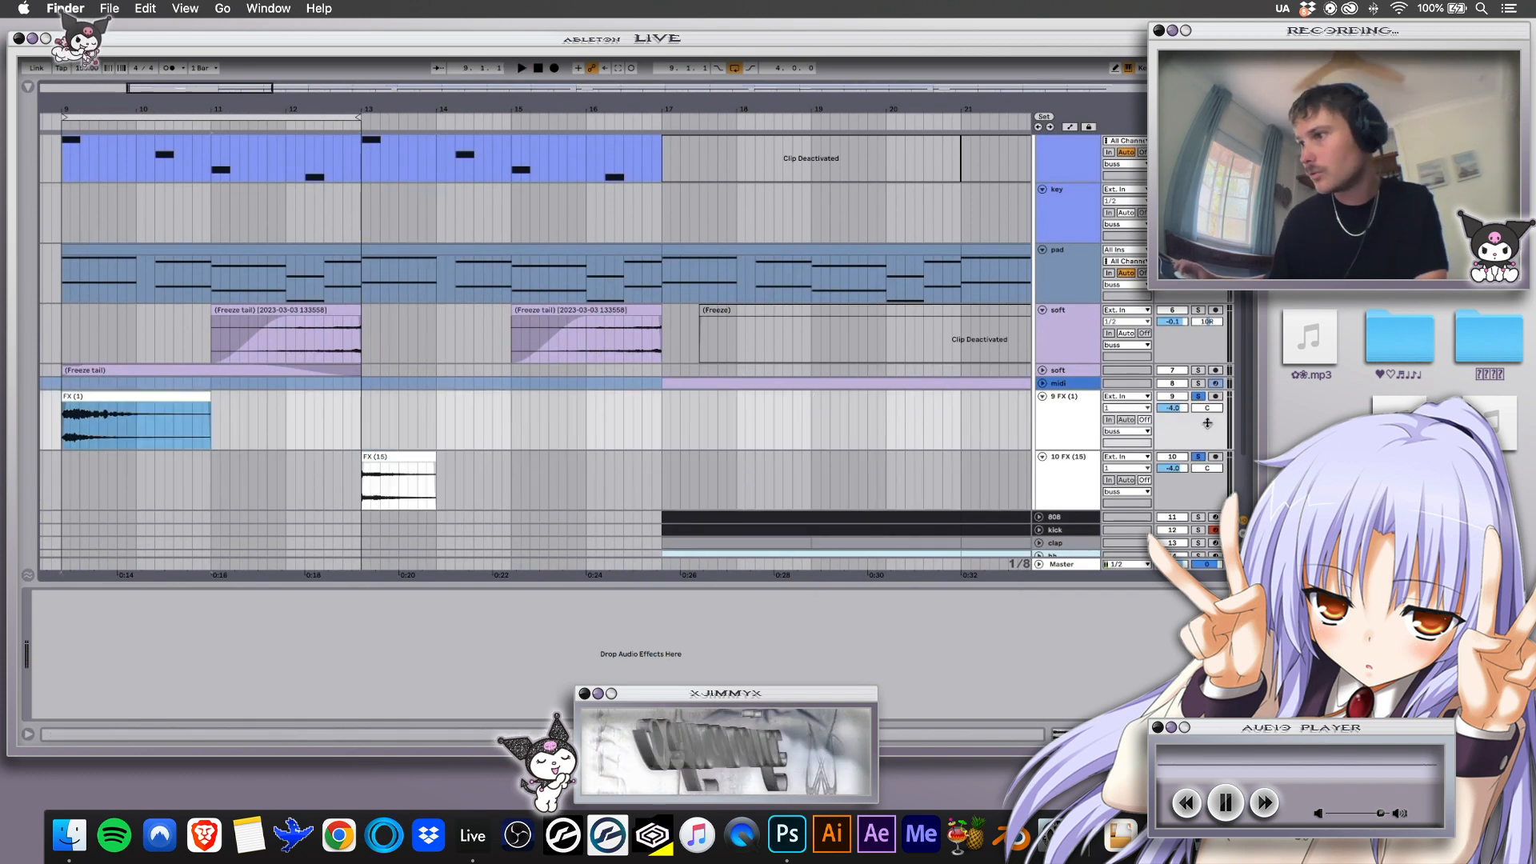
pyautogui.click(1201, 398)
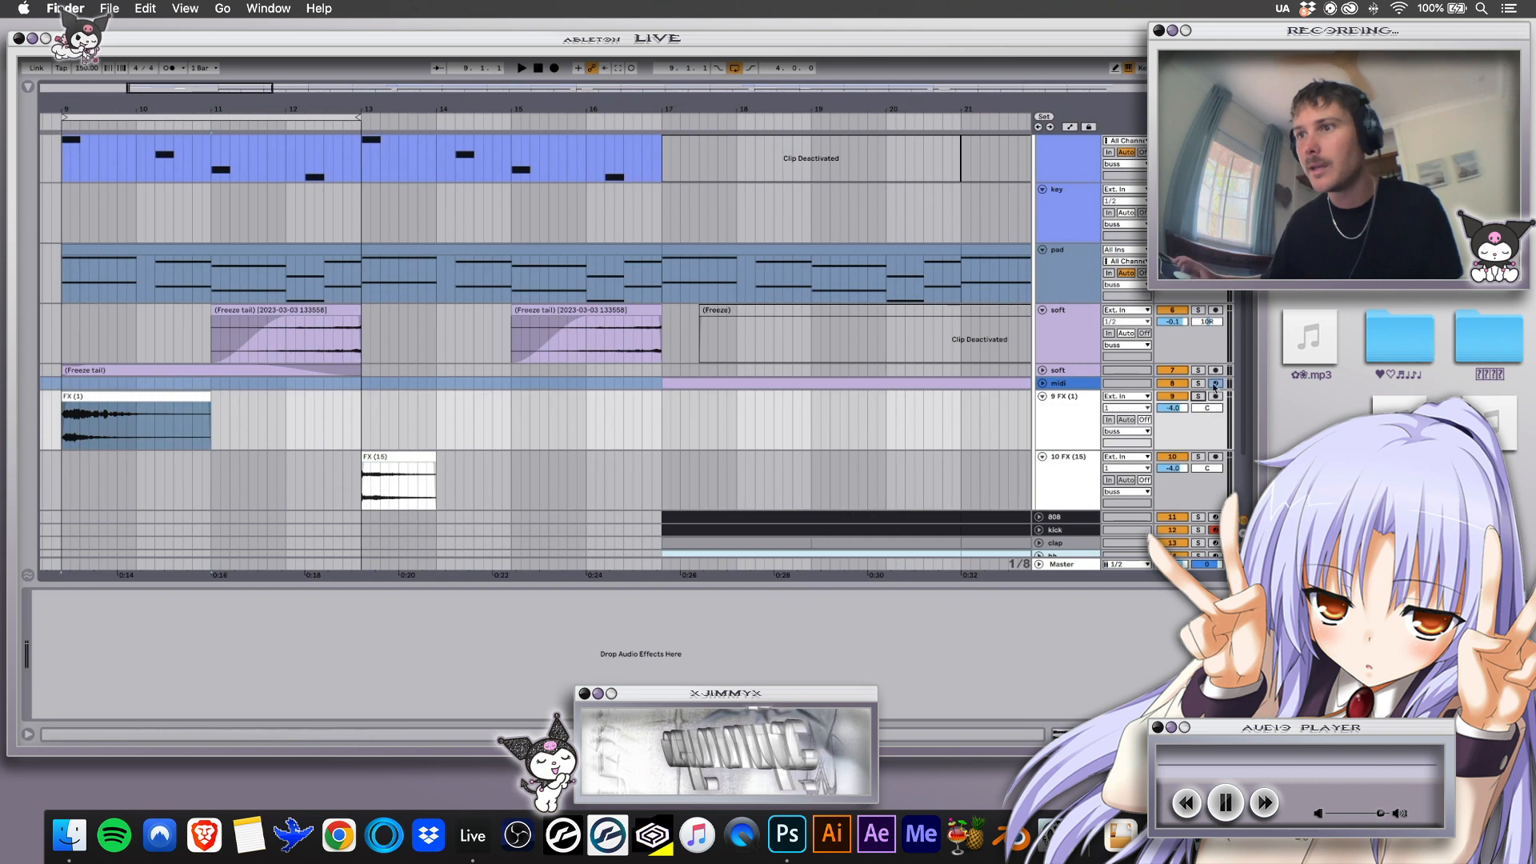
# Unfold the lower soft track and select its frozen clip, followed by the midi track's clip at bar 17
pyautogui.click(284, 311)
pyautogui.click(1042, 370)
pyautogui.click(212, 370)
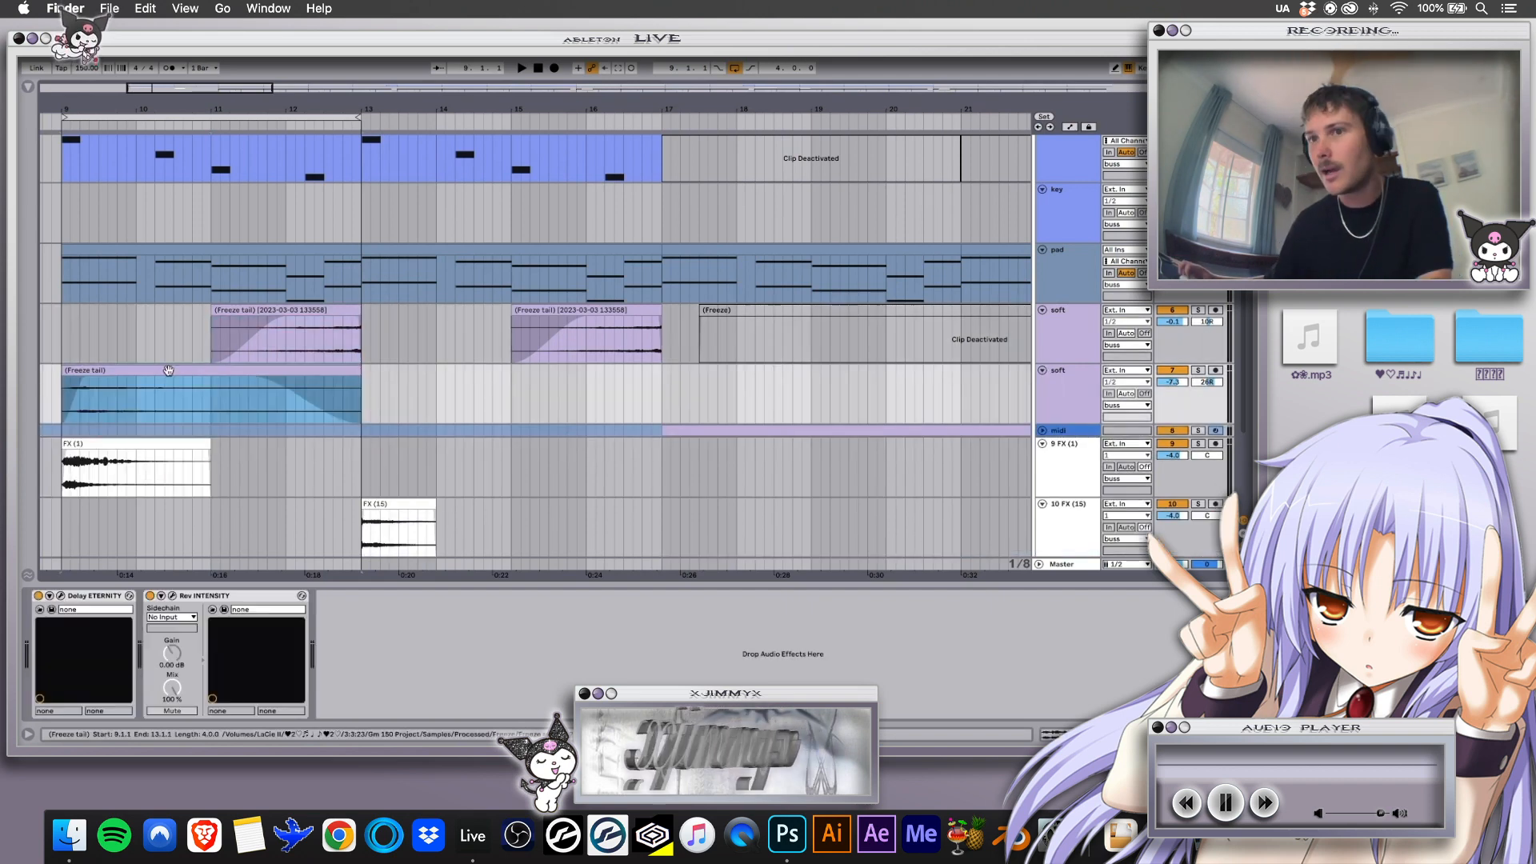
pyautogui.scroll(-2, 880, 411)
pyautogui.click(897, 392)
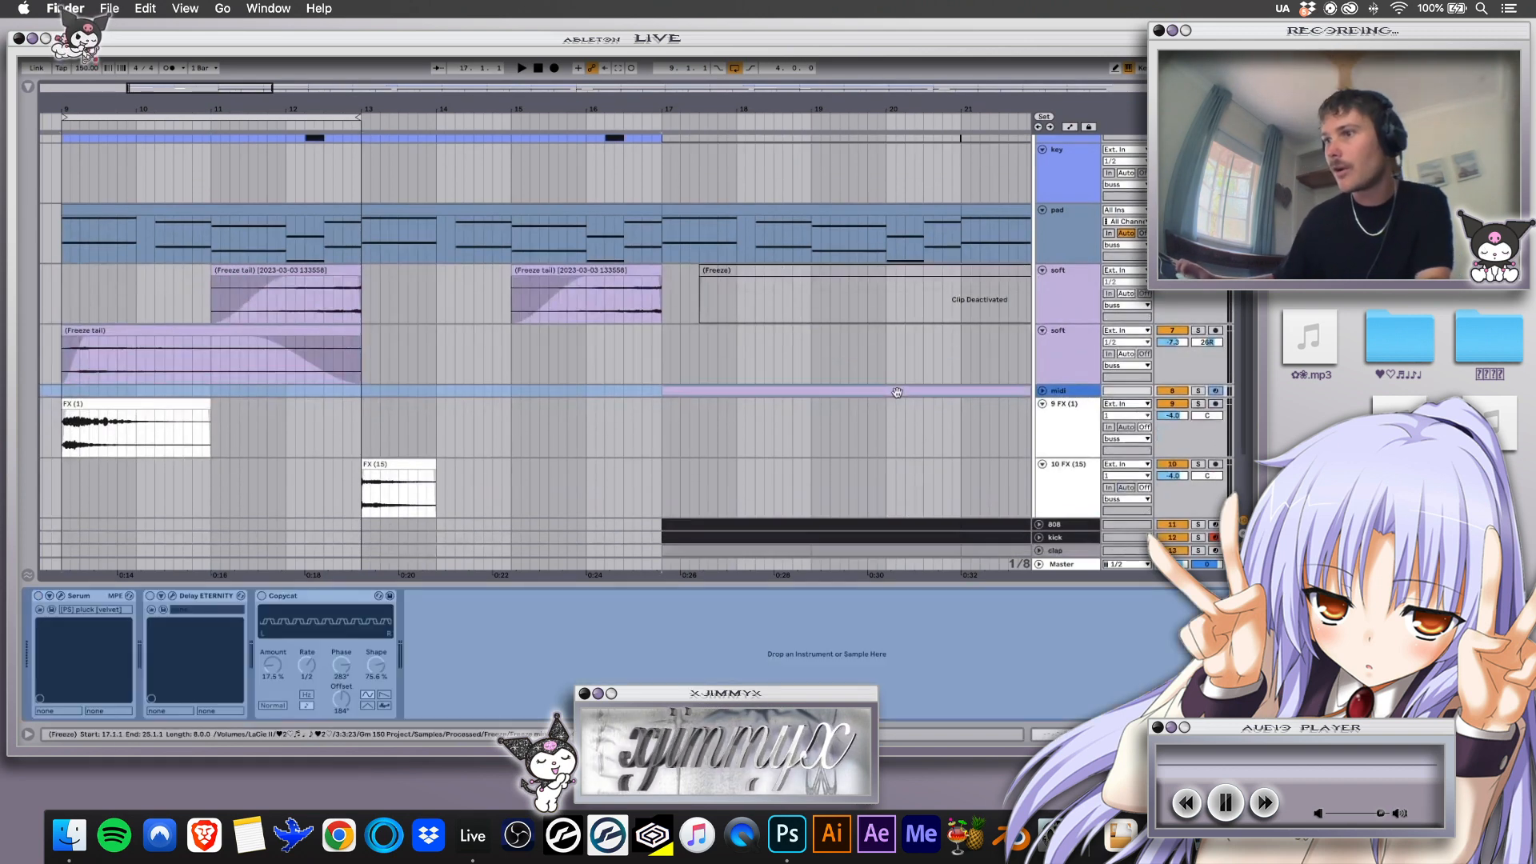
# Reactivate the deactivated frozen clip on the upper soft track that starts in bar 17
pyautogui.hscroll(2, 880, 396)
pyautogui.scroll(1, 752, 360)
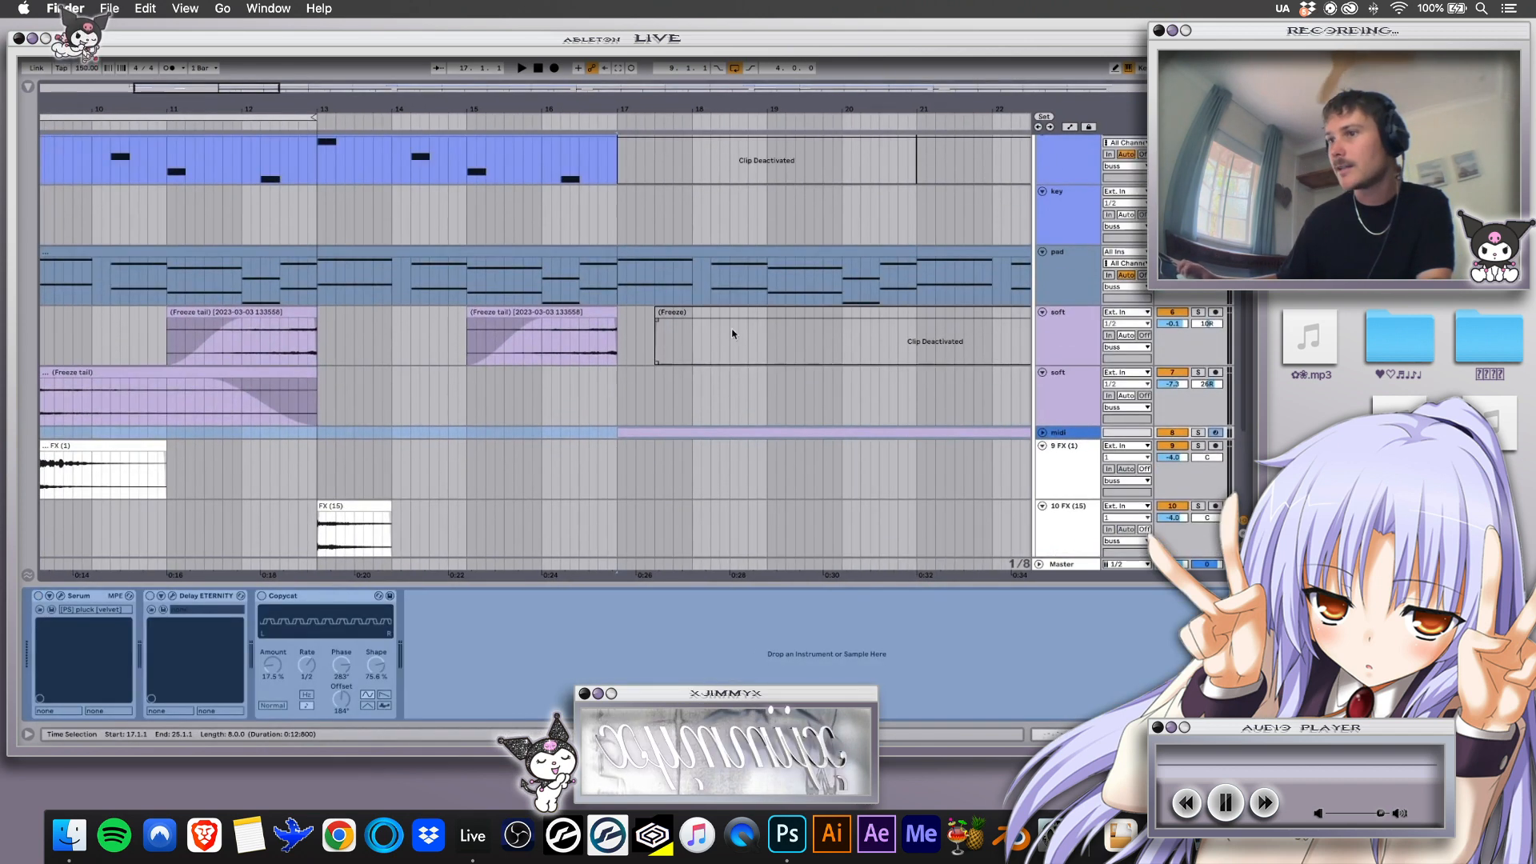
pyautogui.click(732, 334)
pyautogui.press('0')
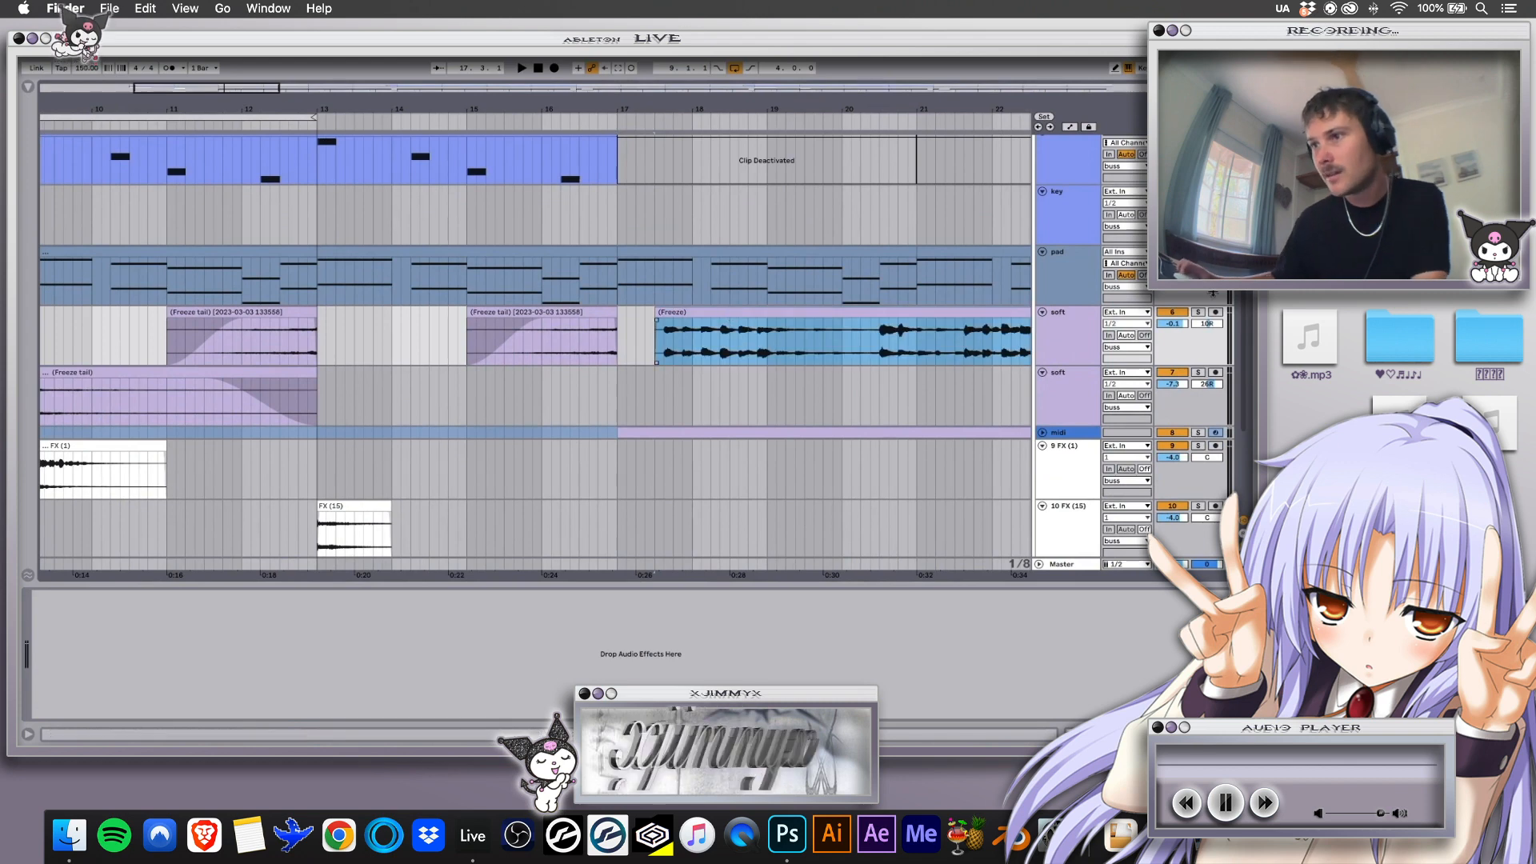
pyautogui.press('-')
pyautogui.press('-')
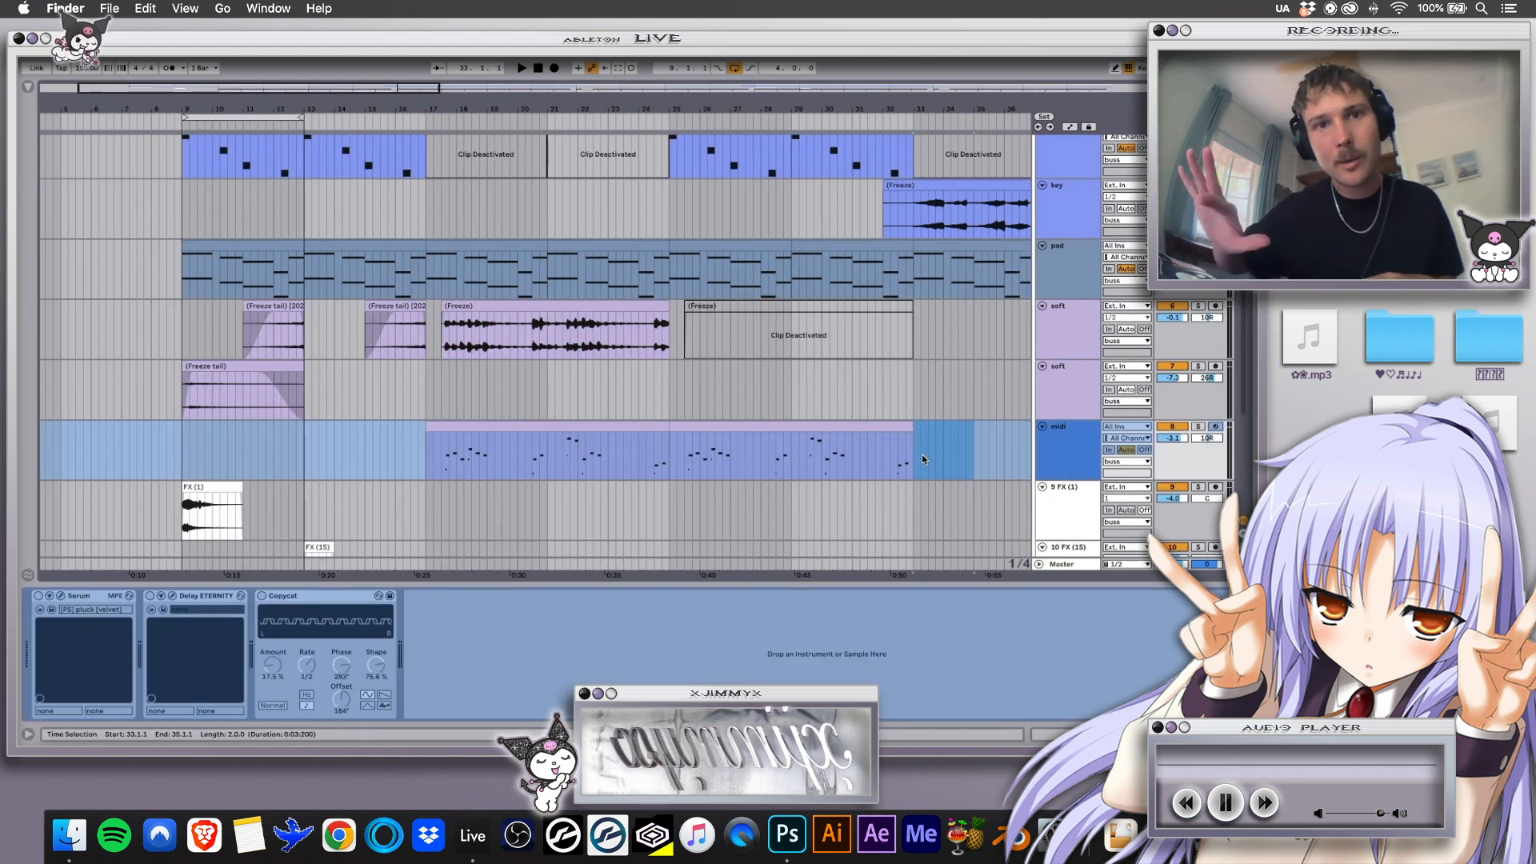
# Audition the freeze tail clips on the lower and upper soft tracks, soloing each track in turn
pyautogui.moveTo(923, 459)
pyautogui.mouseDown()
pyautogui.moveTo(958, 462)
pyautogui.moveTo(944, 462)
pyautogui.mouseUp()
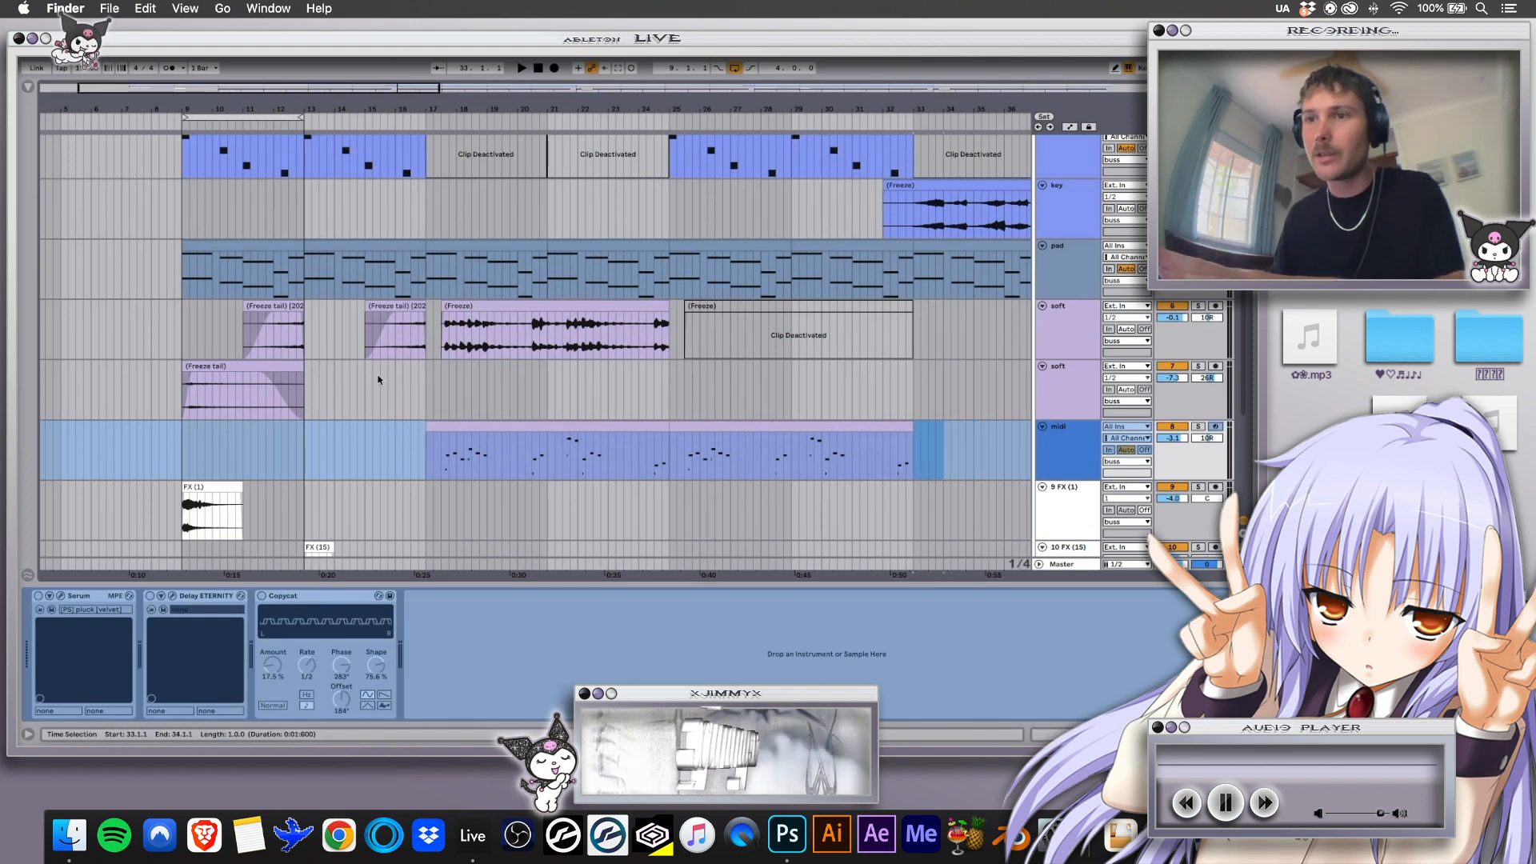
pyautogui.click(252, 369)
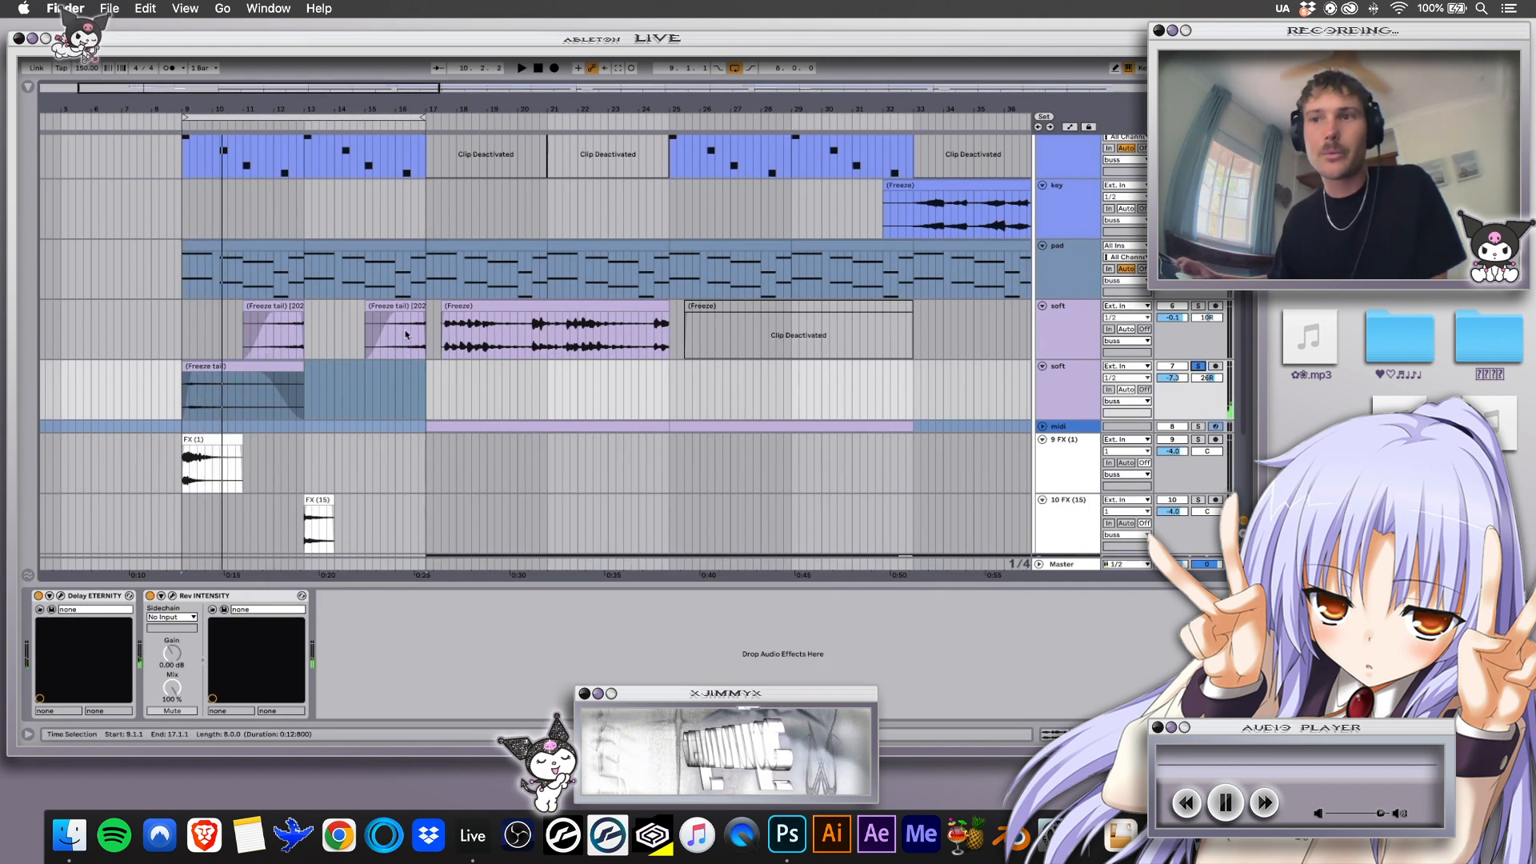
pyautogui.click(273, 334)
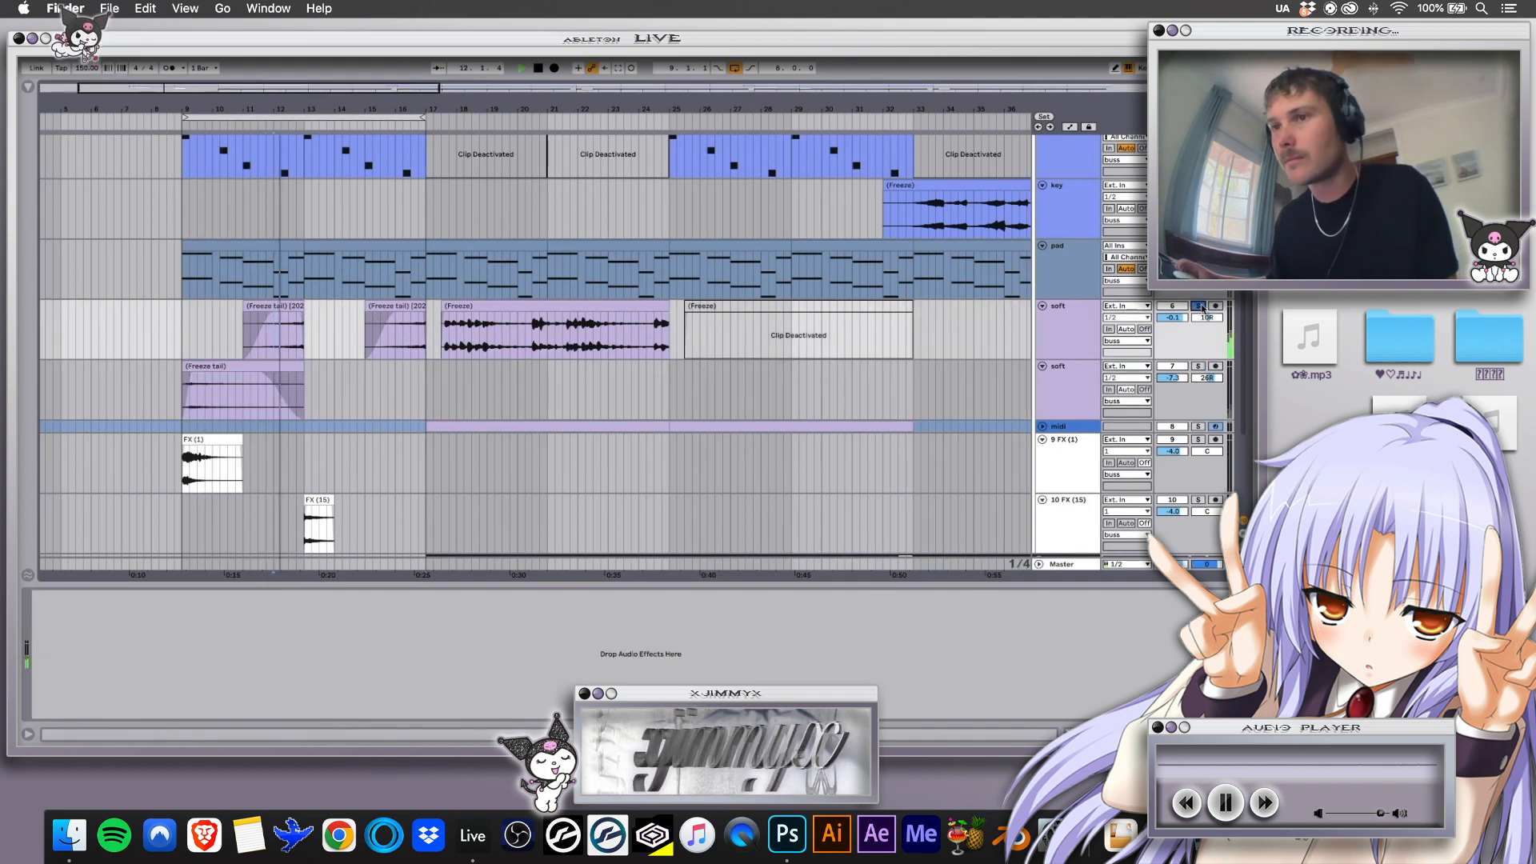
# Audition the reactivated long clip on the upper soft track with the track soloed
pyautogui.click(554, 320)
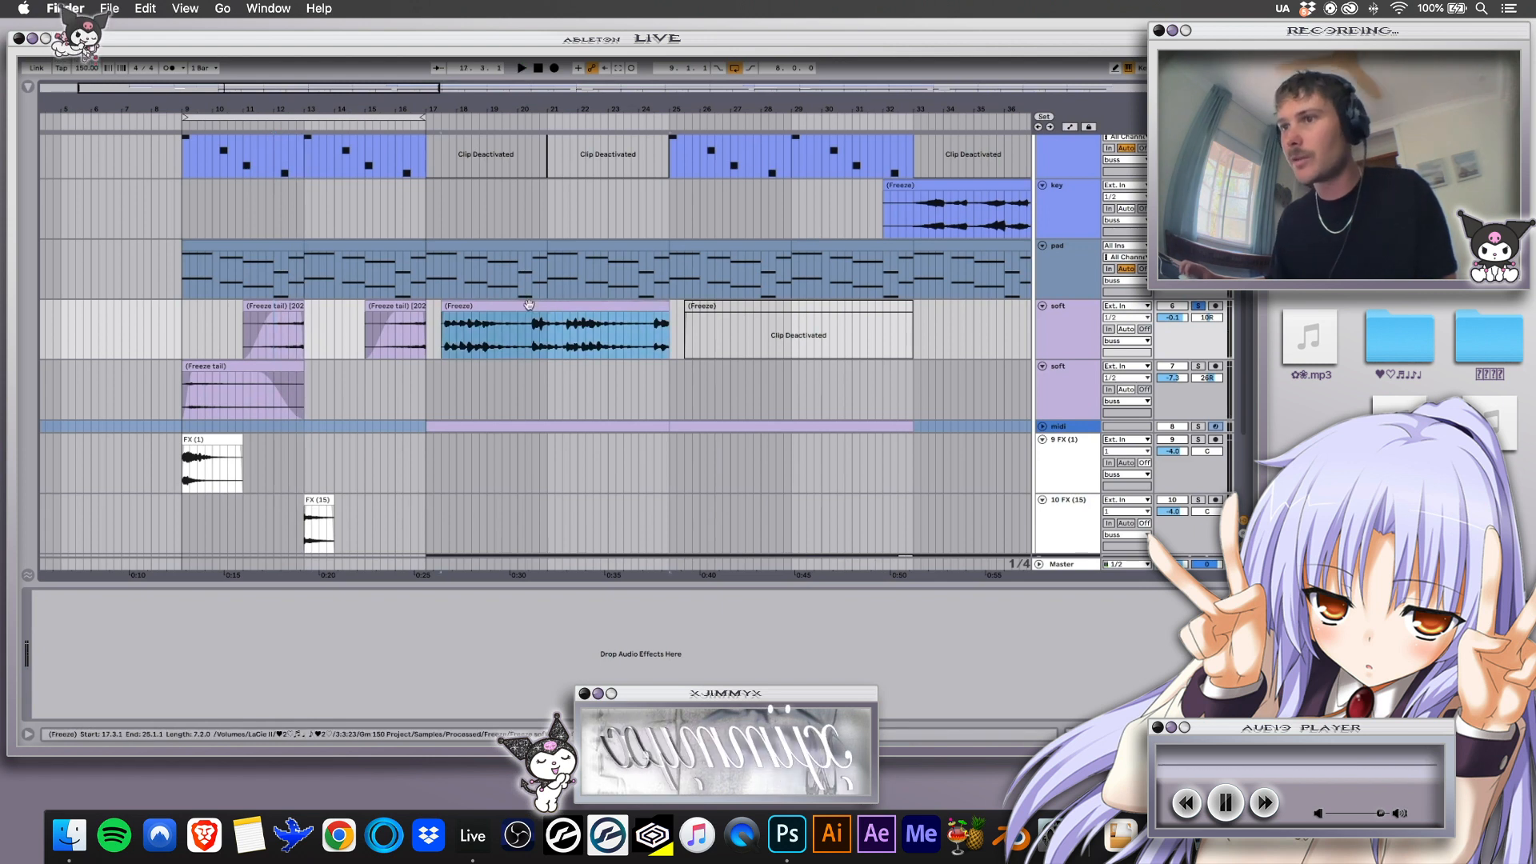
pyautogui.press('space')
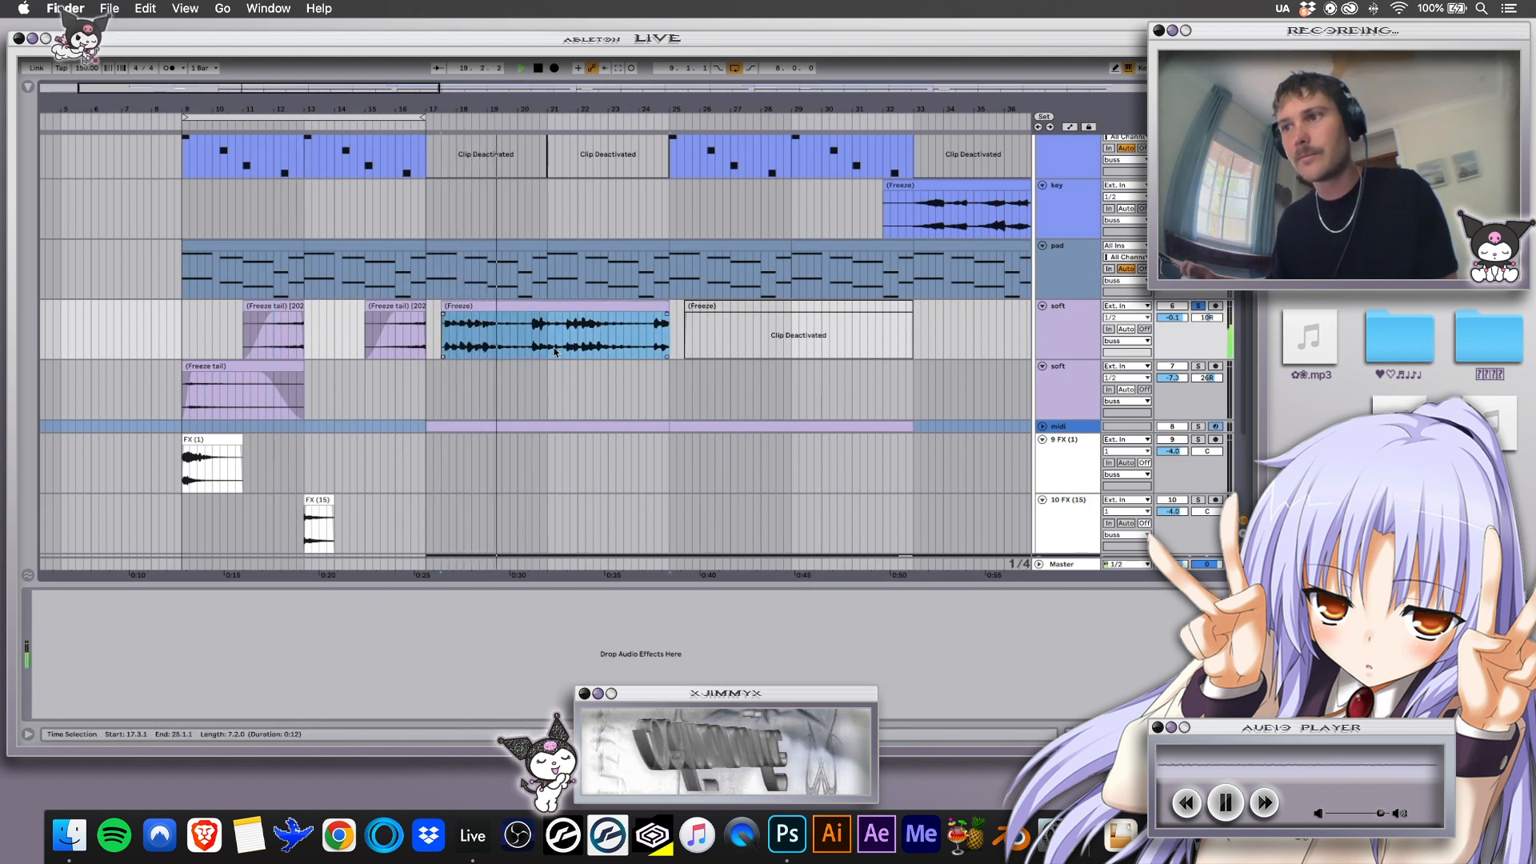
pyautogui.press('space')
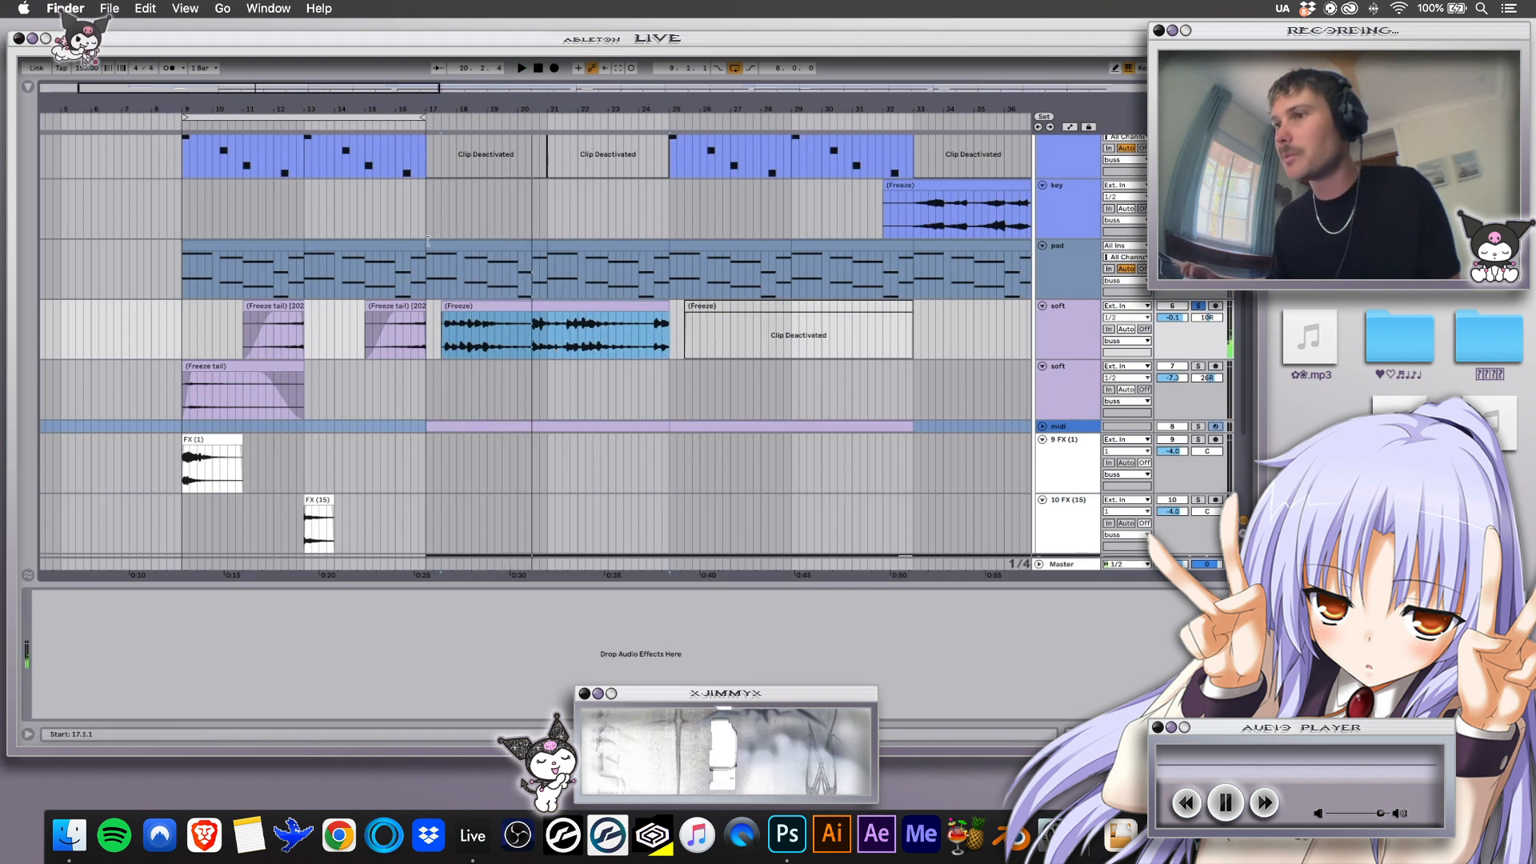
# Select the pad clip at bar 17 and play it together with the soft clip and the other melodic tracks
pyautogui.click(673, 331)
pyautogui.click(434, 242)
pyautogui.keyDown('shift'); pyautogui.click(608, 244); pyautogui.keyUp('shift')
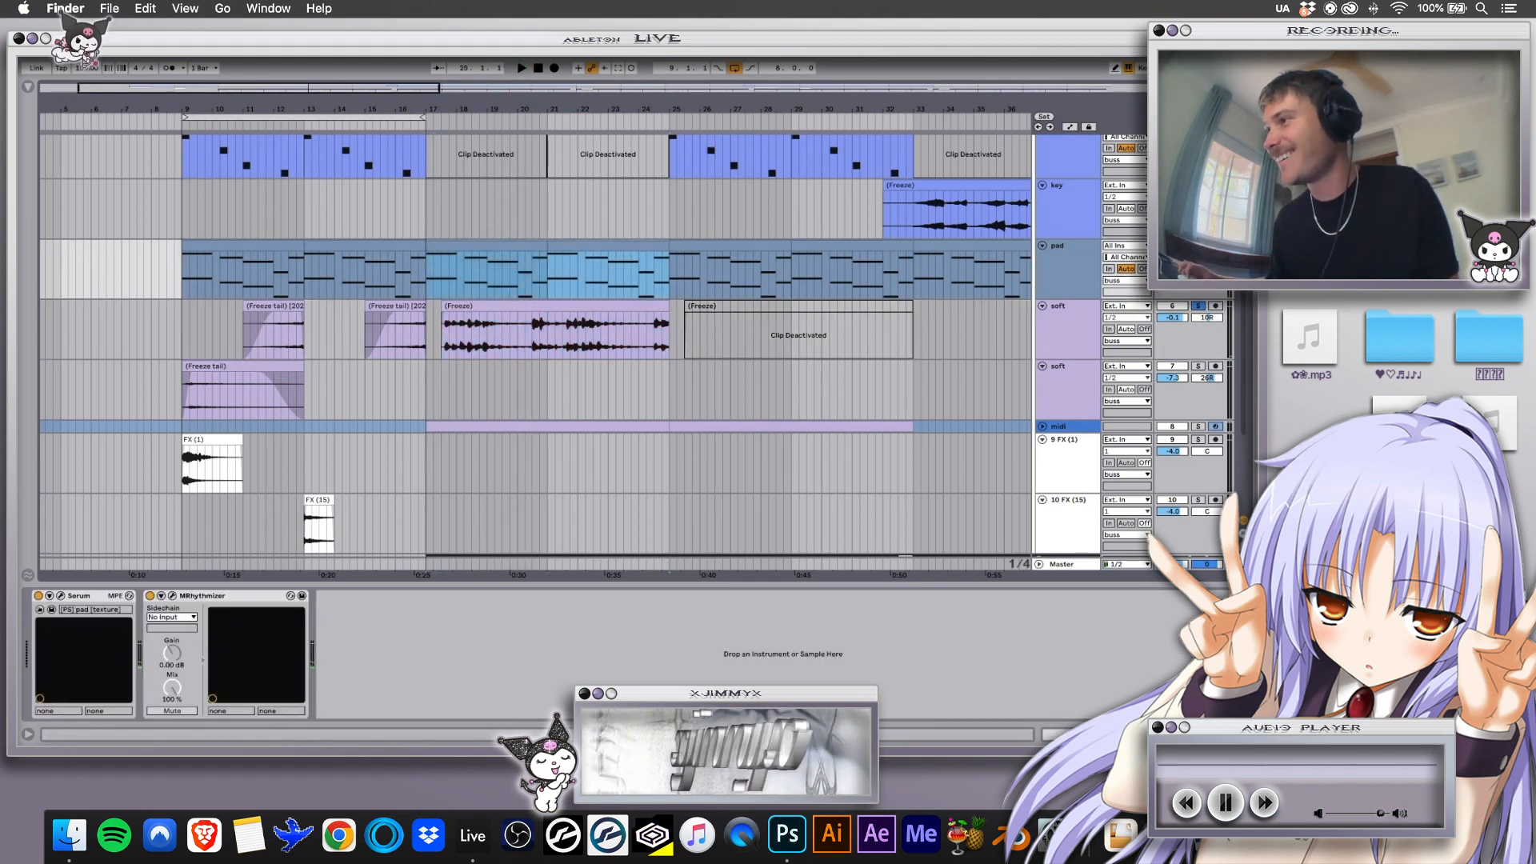
pyautogui.click(1198, 245)
pyautogui.click(501, 243)
pyautogui.press('space')
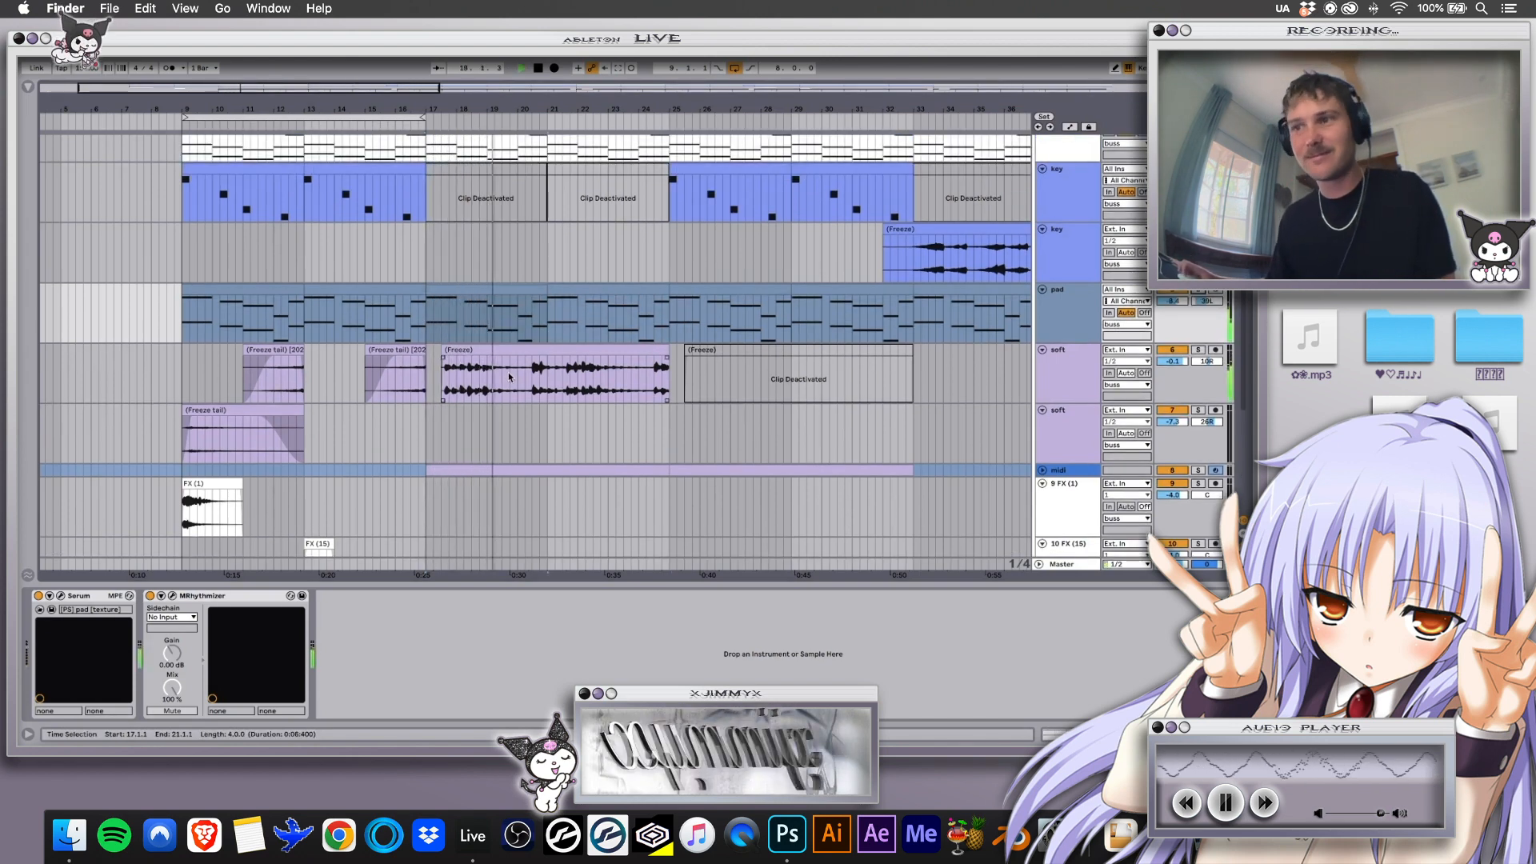
# Stop playback and deactivate the upper soft track's long clip starting in bar 17 again
pyautogui.click(588, 348)
pyautogui.press('space')
pyautogui.press('0')
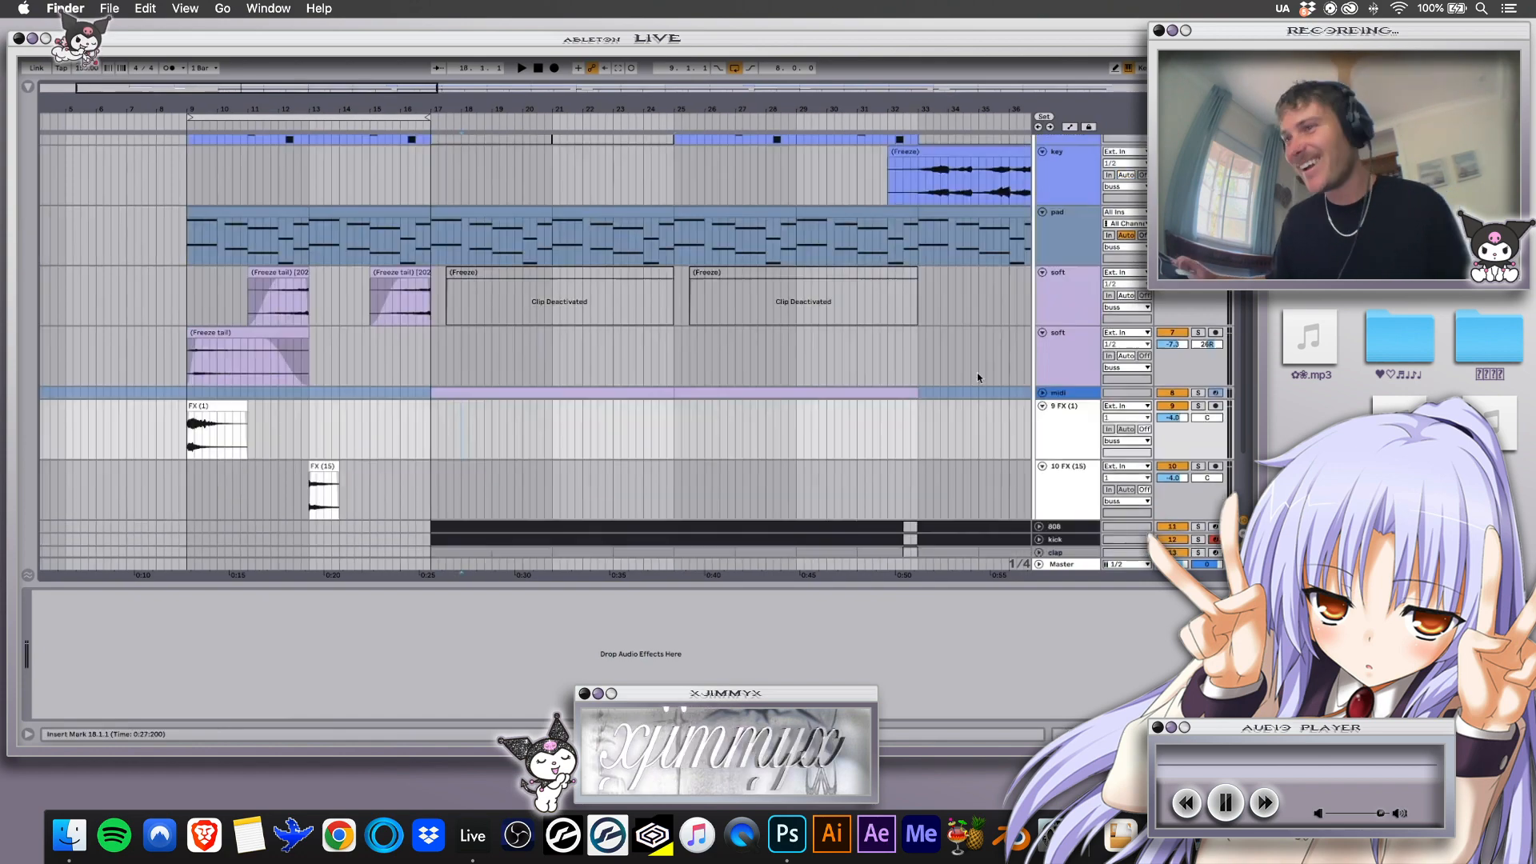
# Select the main track and fold all the tracks inside the buss group
pyautogui.scroll(5, 977, 372)
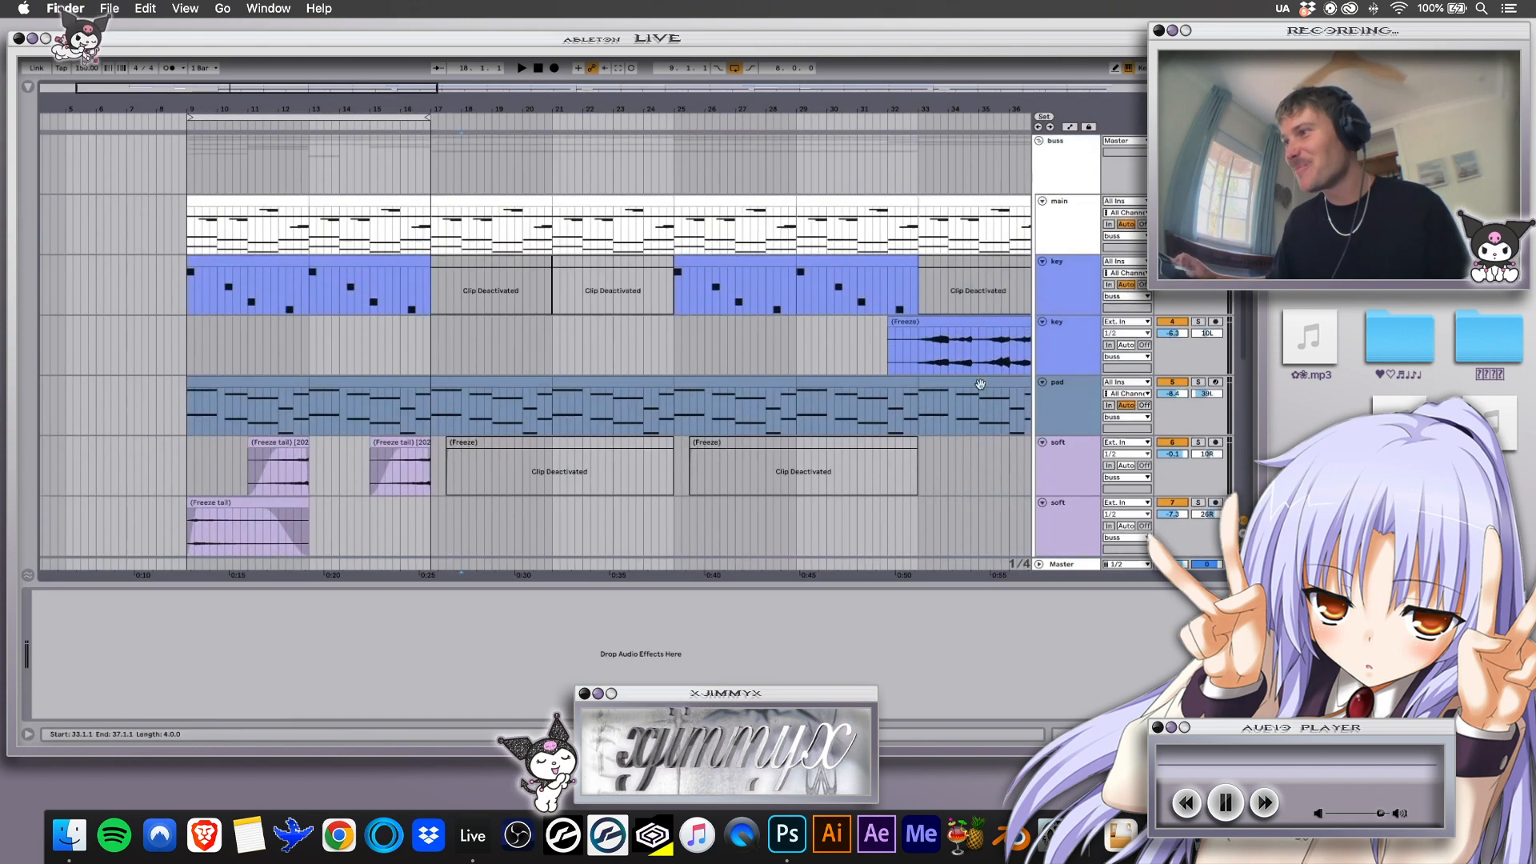
pyautogui.click(1062, 216)
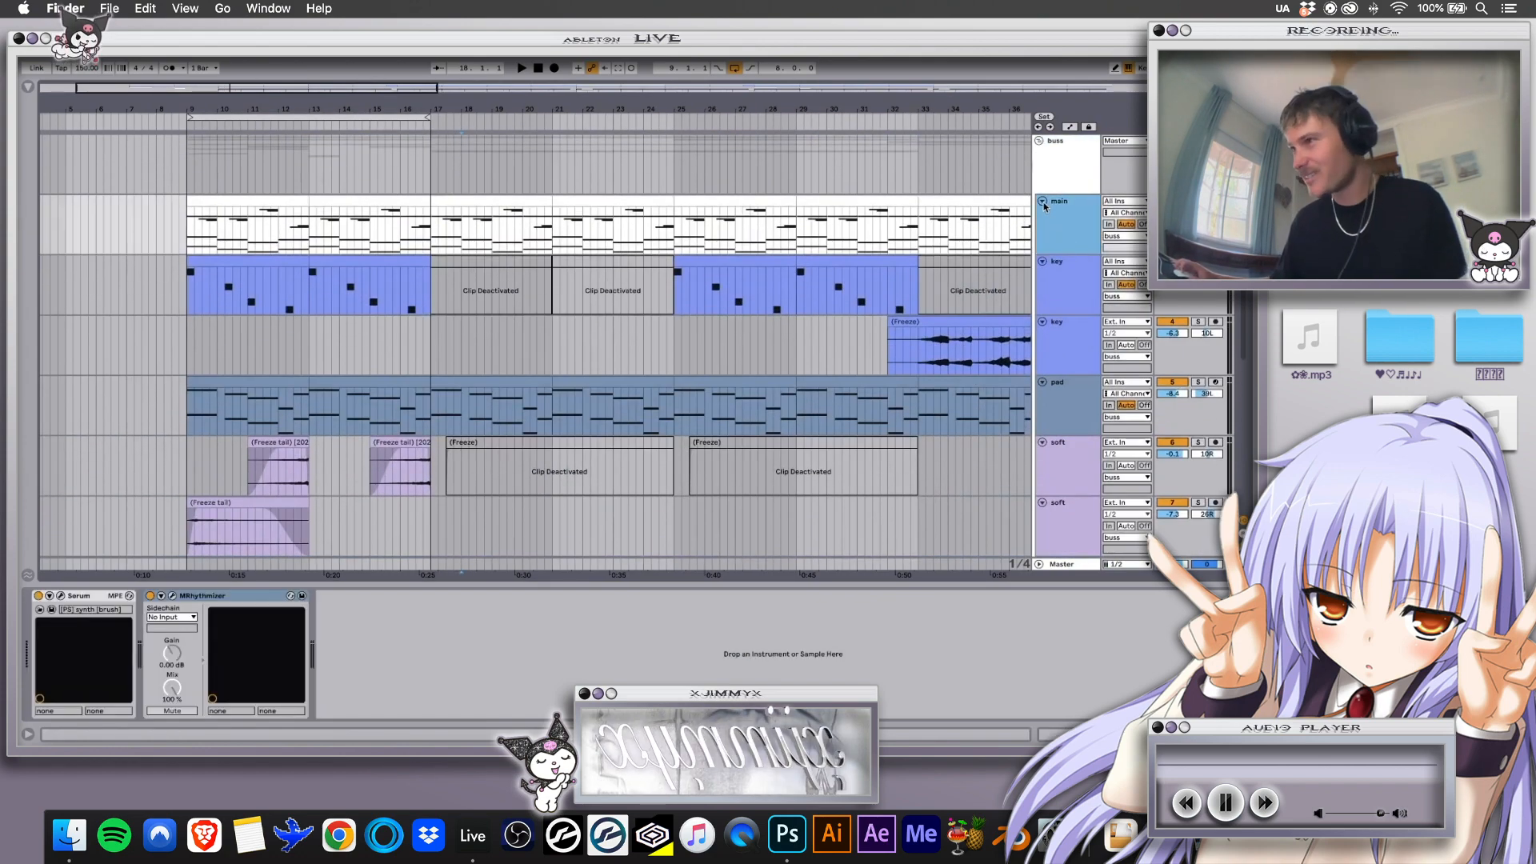
pyautogui.keyDown('alt'); pyautogui.click(1043, 201); pyautogui.keyUp('alt')
# Select the buss group track and examine the bands of its Electric Git EQ 1
pyautogui.click(1058, 150)
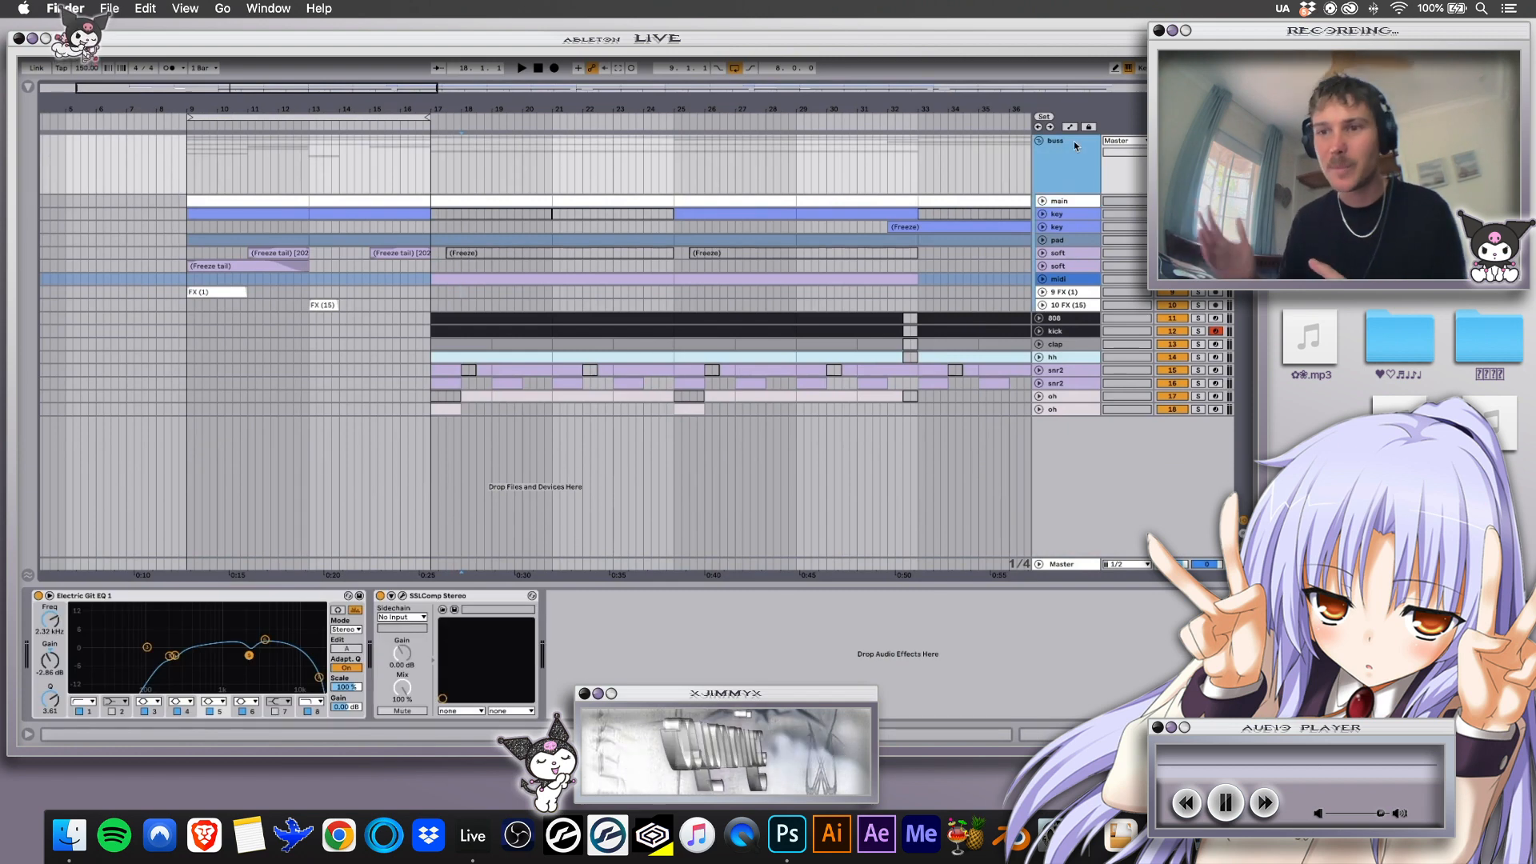
pyautogui.click(92, 596)
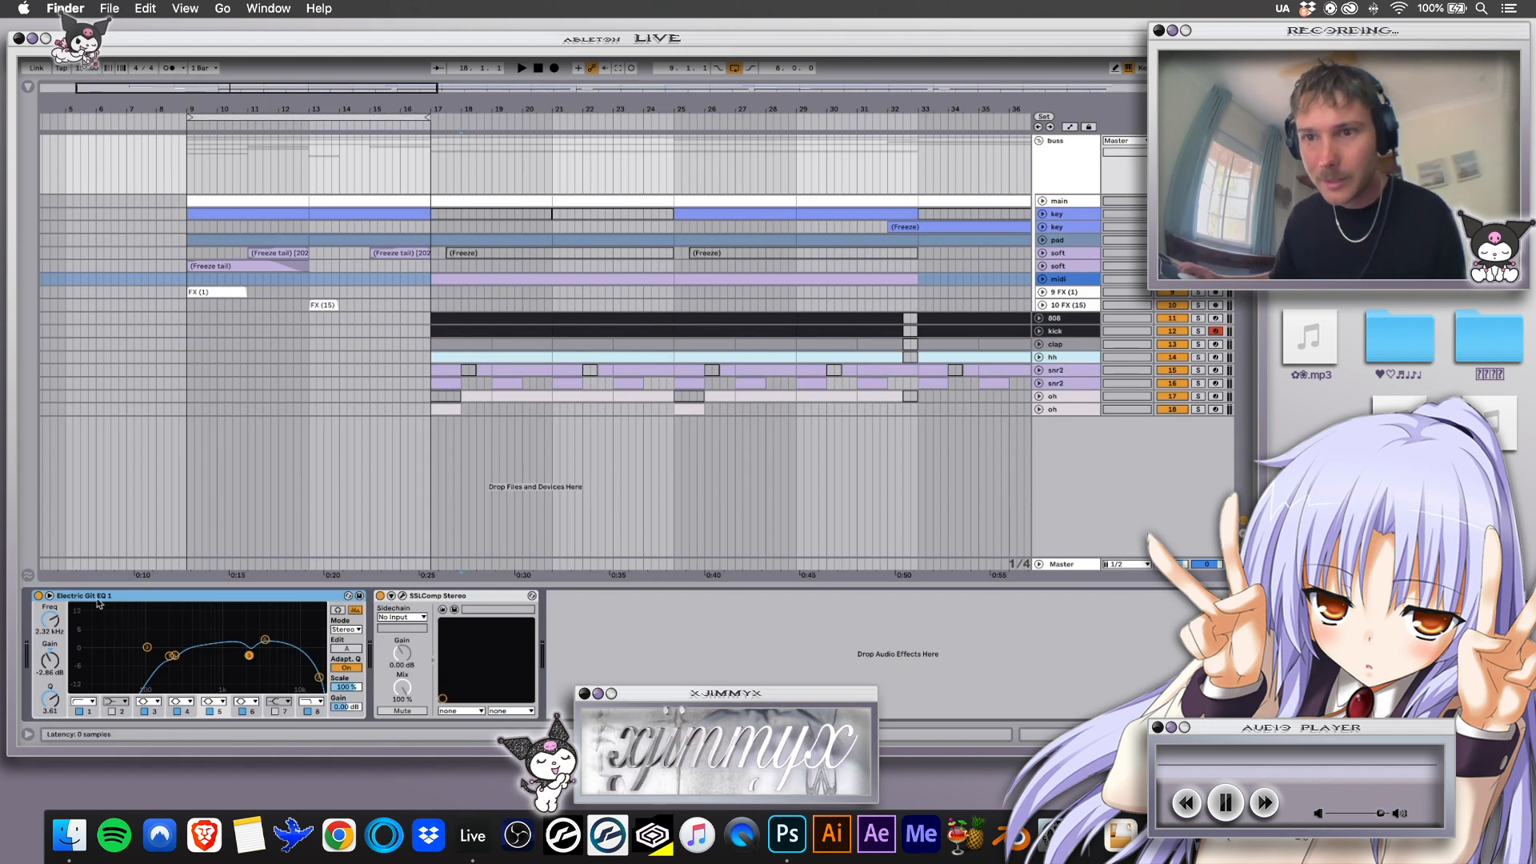
pyautogui.click(170, 656)
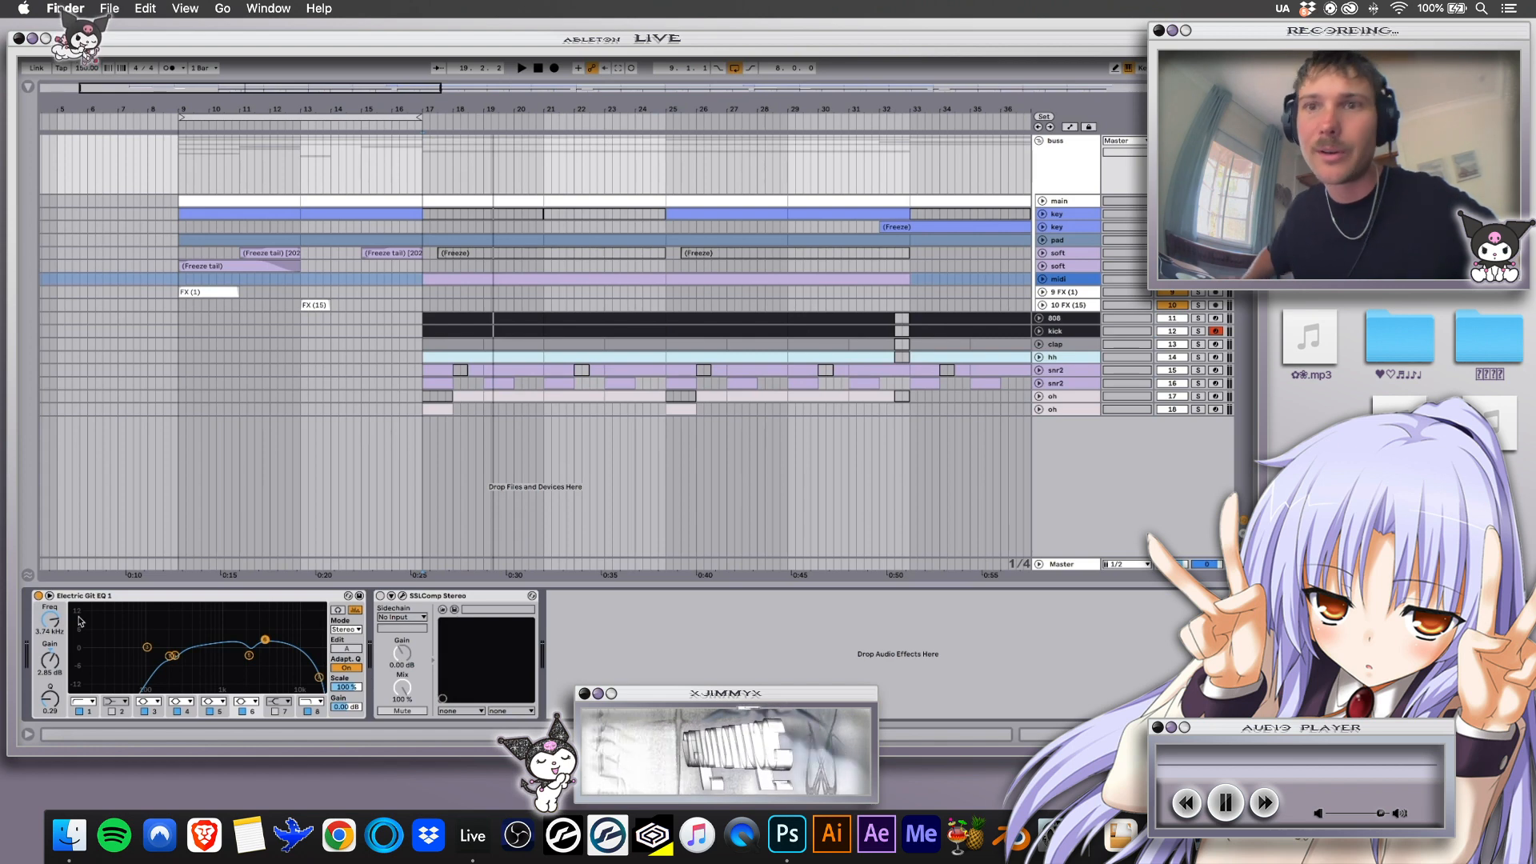
# Switch to the mixer view and open the buss track's SSLComp Stereo compressor to examine its settings
pyautogui.click(382, 597)
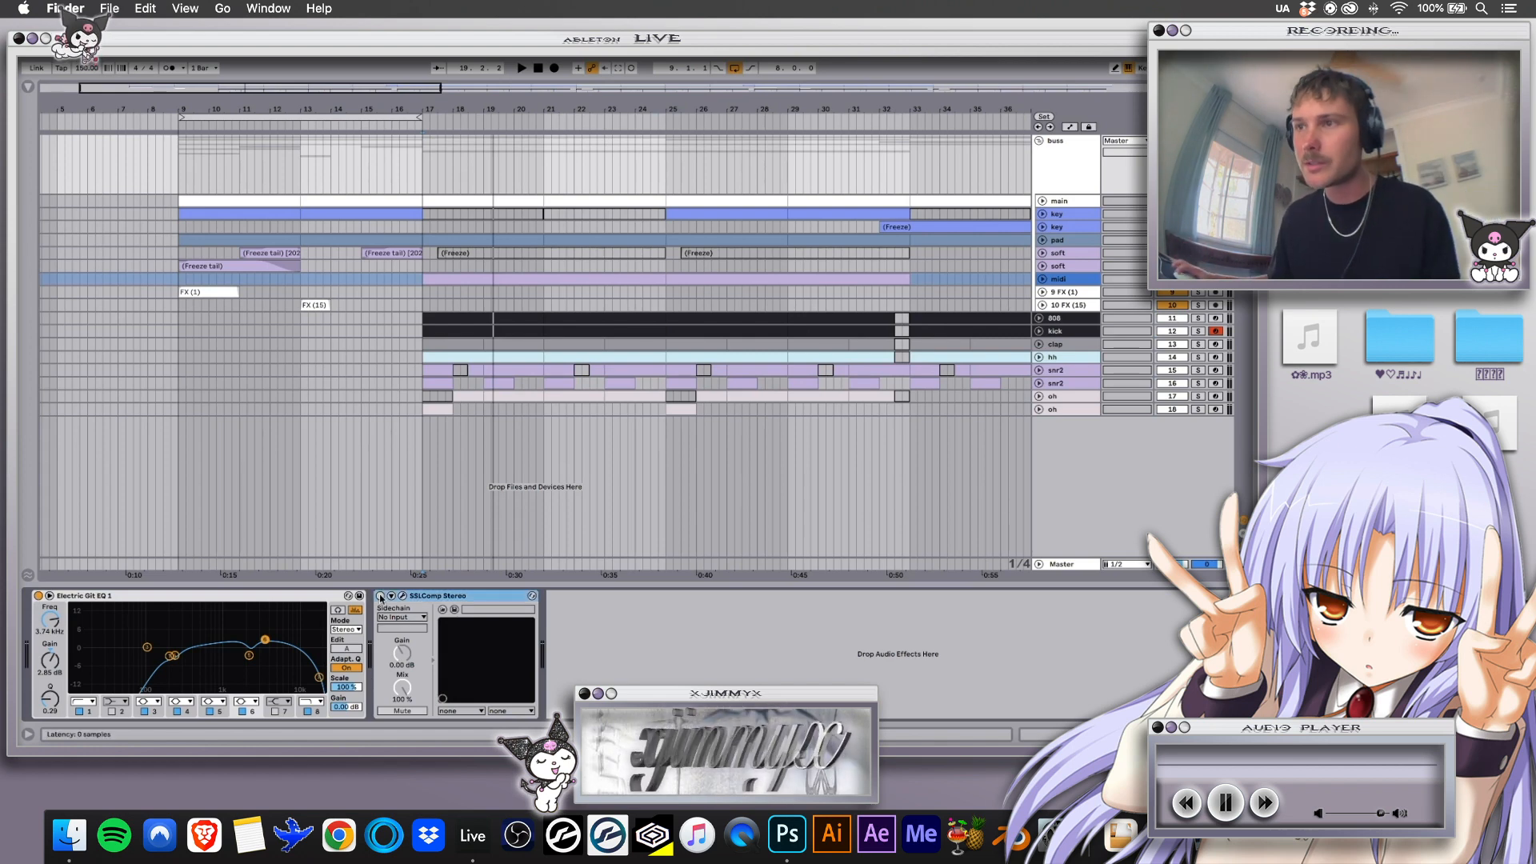
pyautogui.press('Tab')
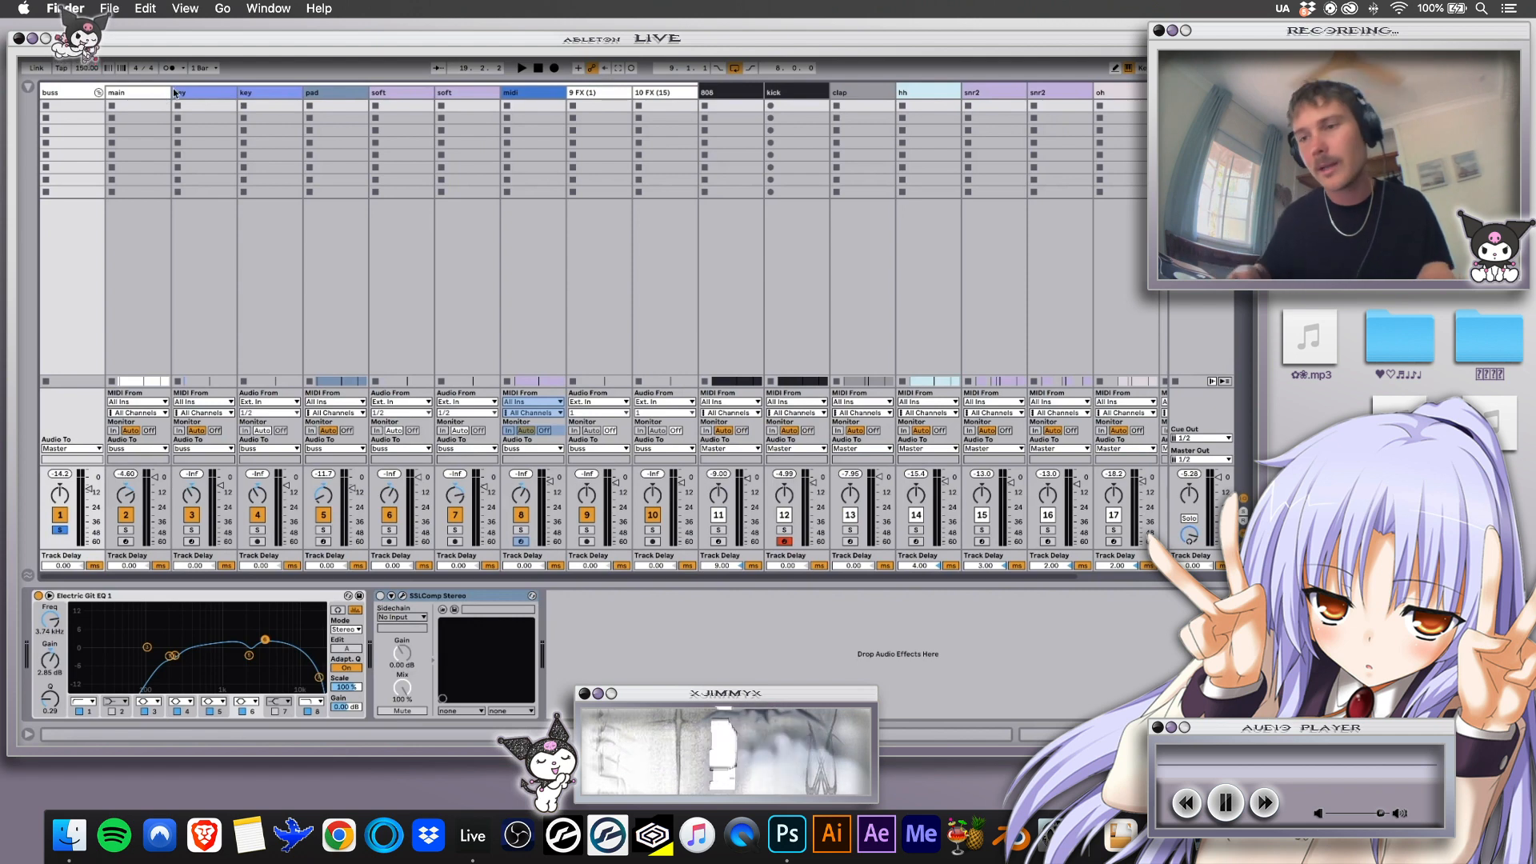
pyautogui.click(402, 596)
pyautogui.moveTo(352, 170); pyautogui.dragTo(272, 111)
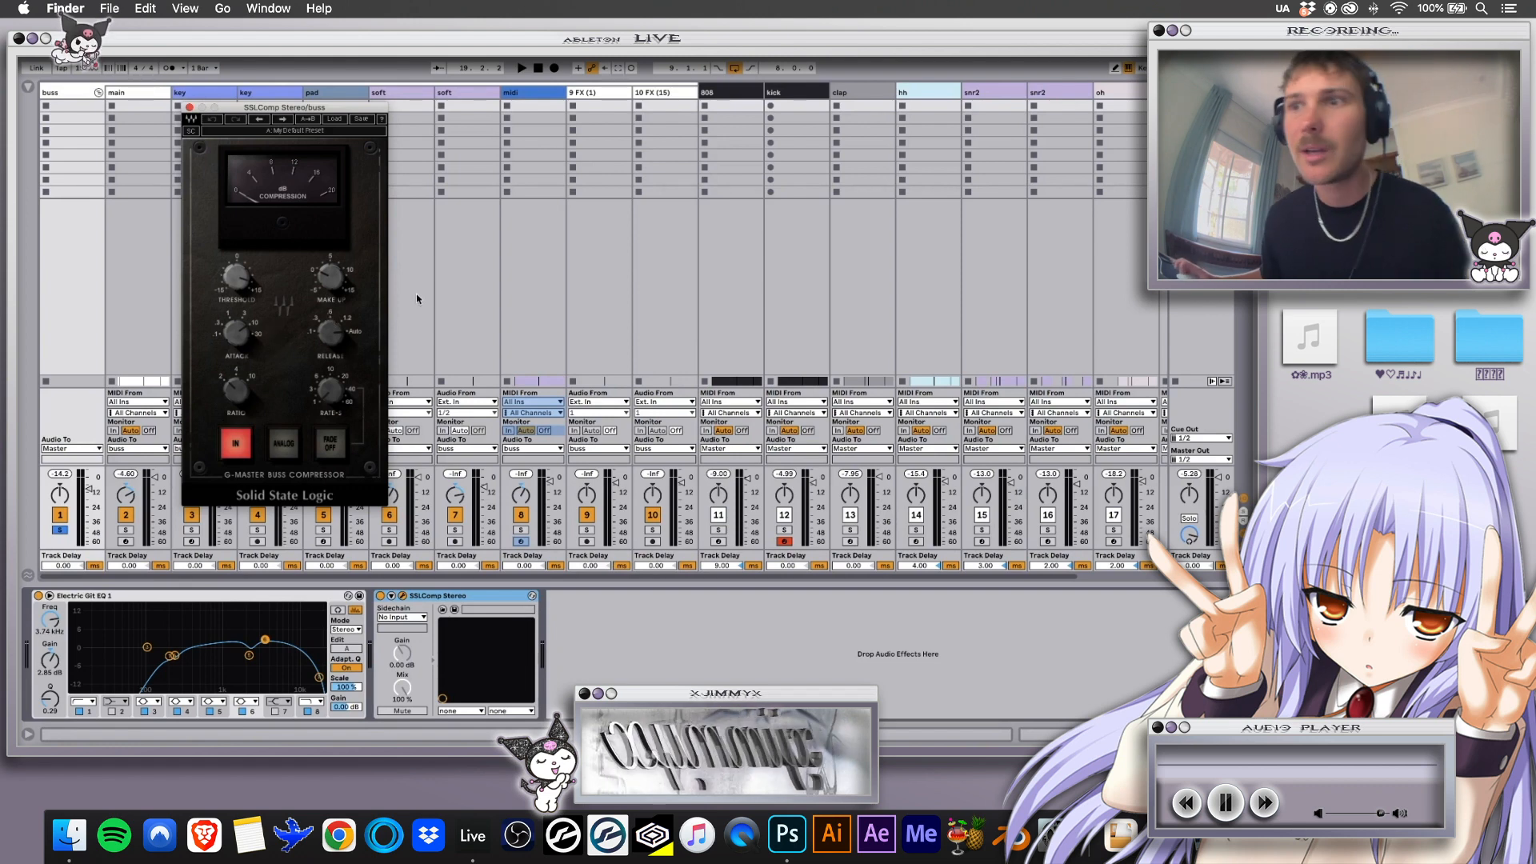
pyautogui.moveTo(324, 110); pyautogui.dragTo(367, 119)
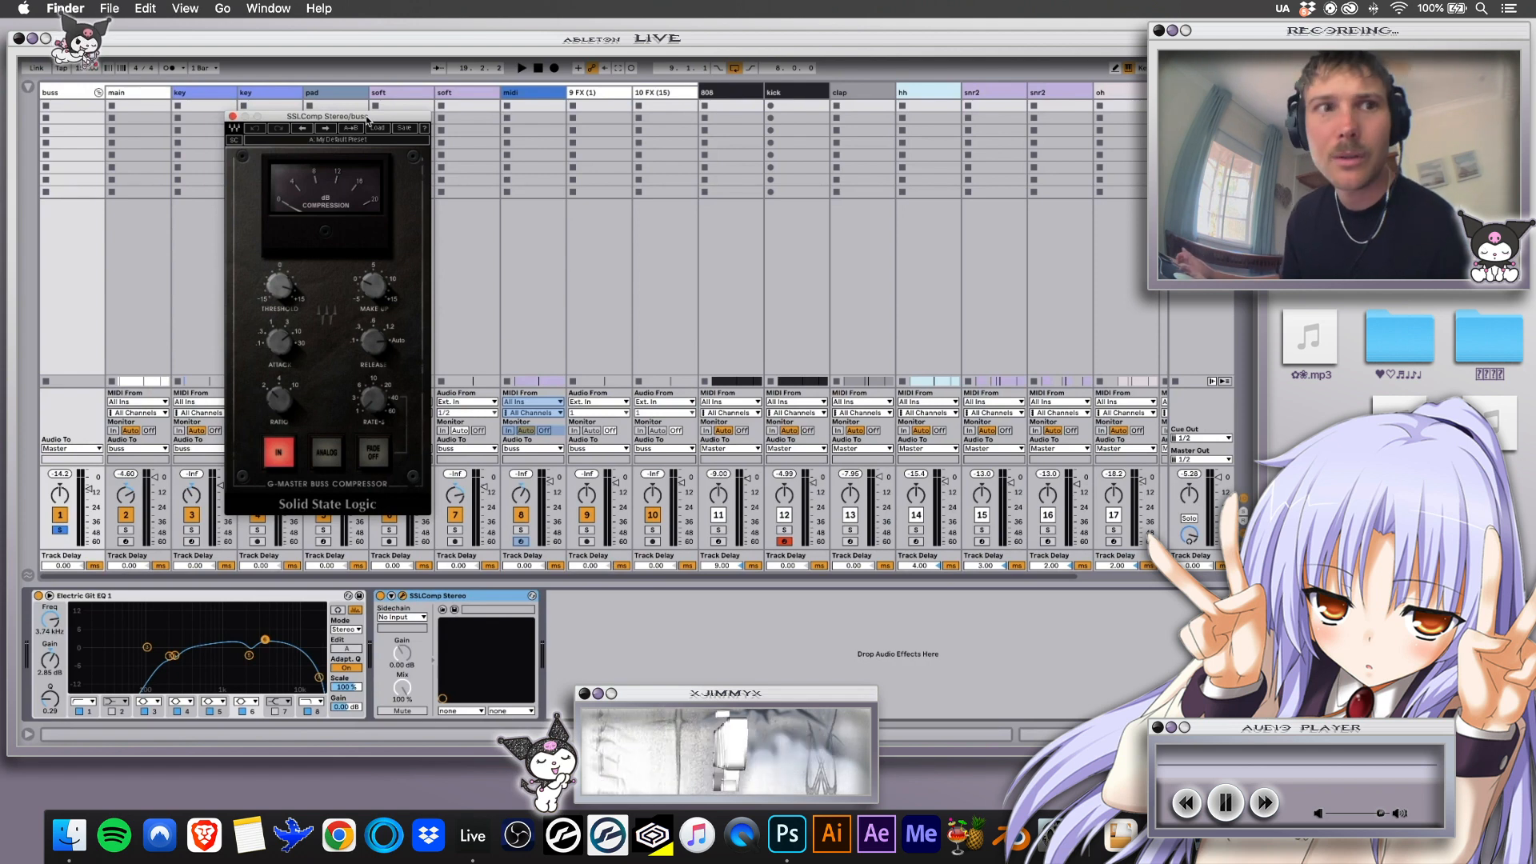
pyautogui.moveTo(367, 119); pyautogui.dragTo(243, 132)
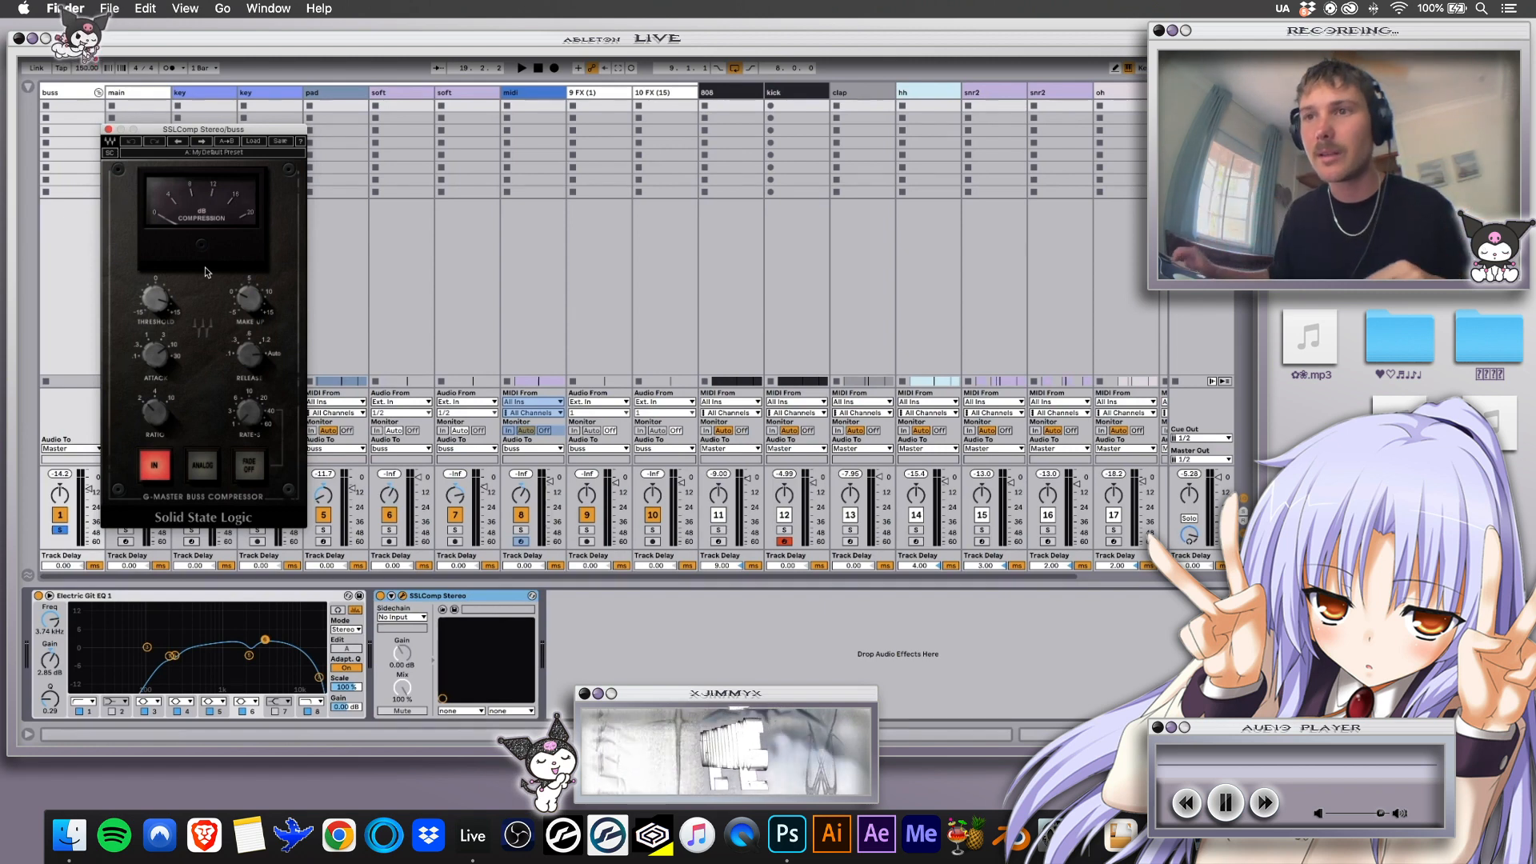
# Move the SSLComp Stereo window aside and play the soloed buss group to audition its EQ and compressor processing
pyautogui.moveTo(206, 129); pyautogui.dragTo(298, 120)
pyautogui.press('space')
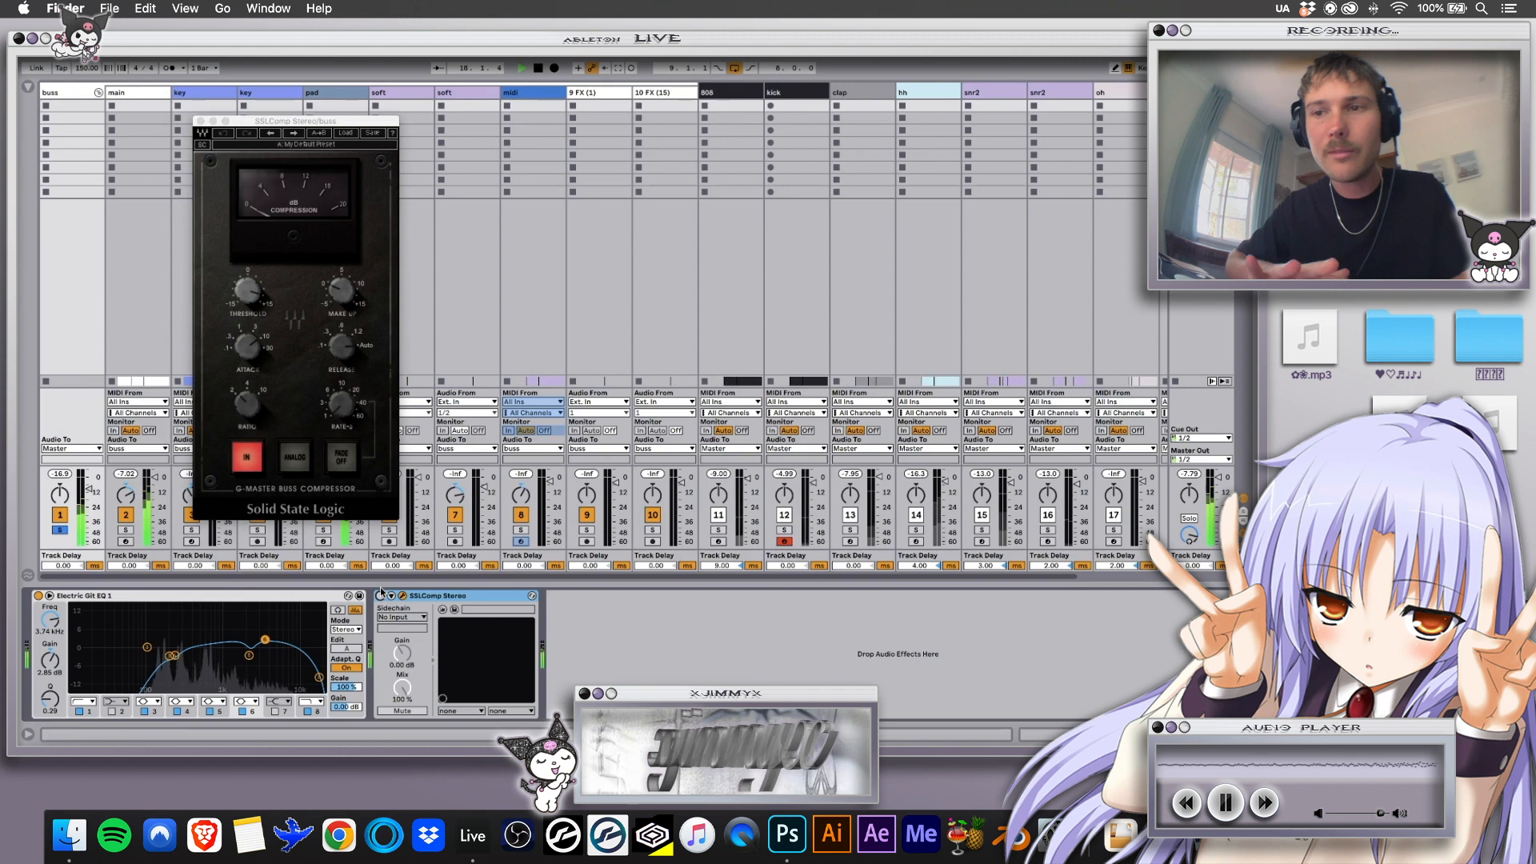
pyautogui.press('space')
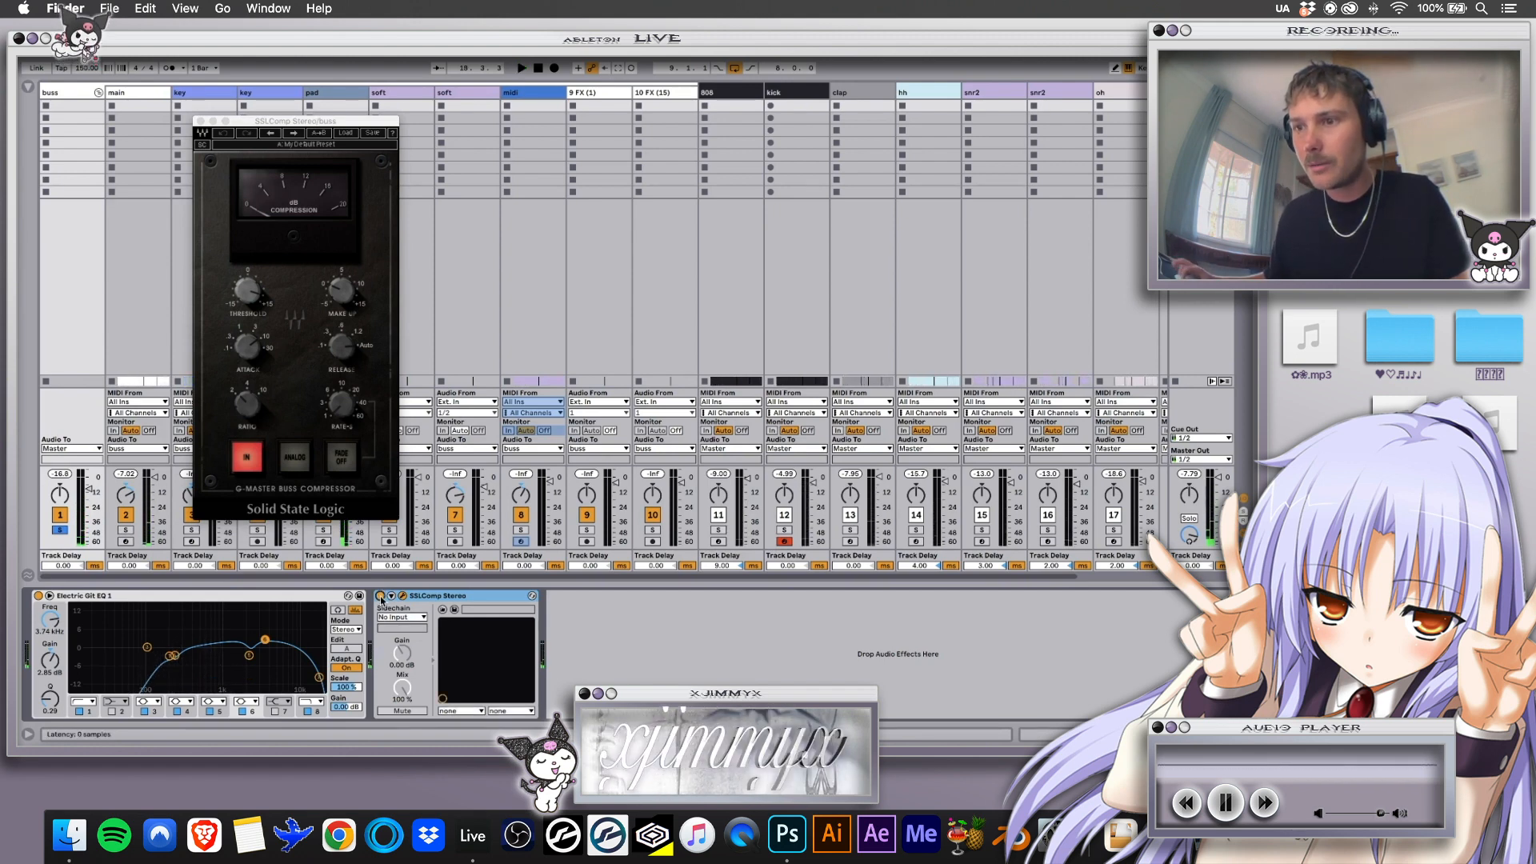
pyautogui.press('space')
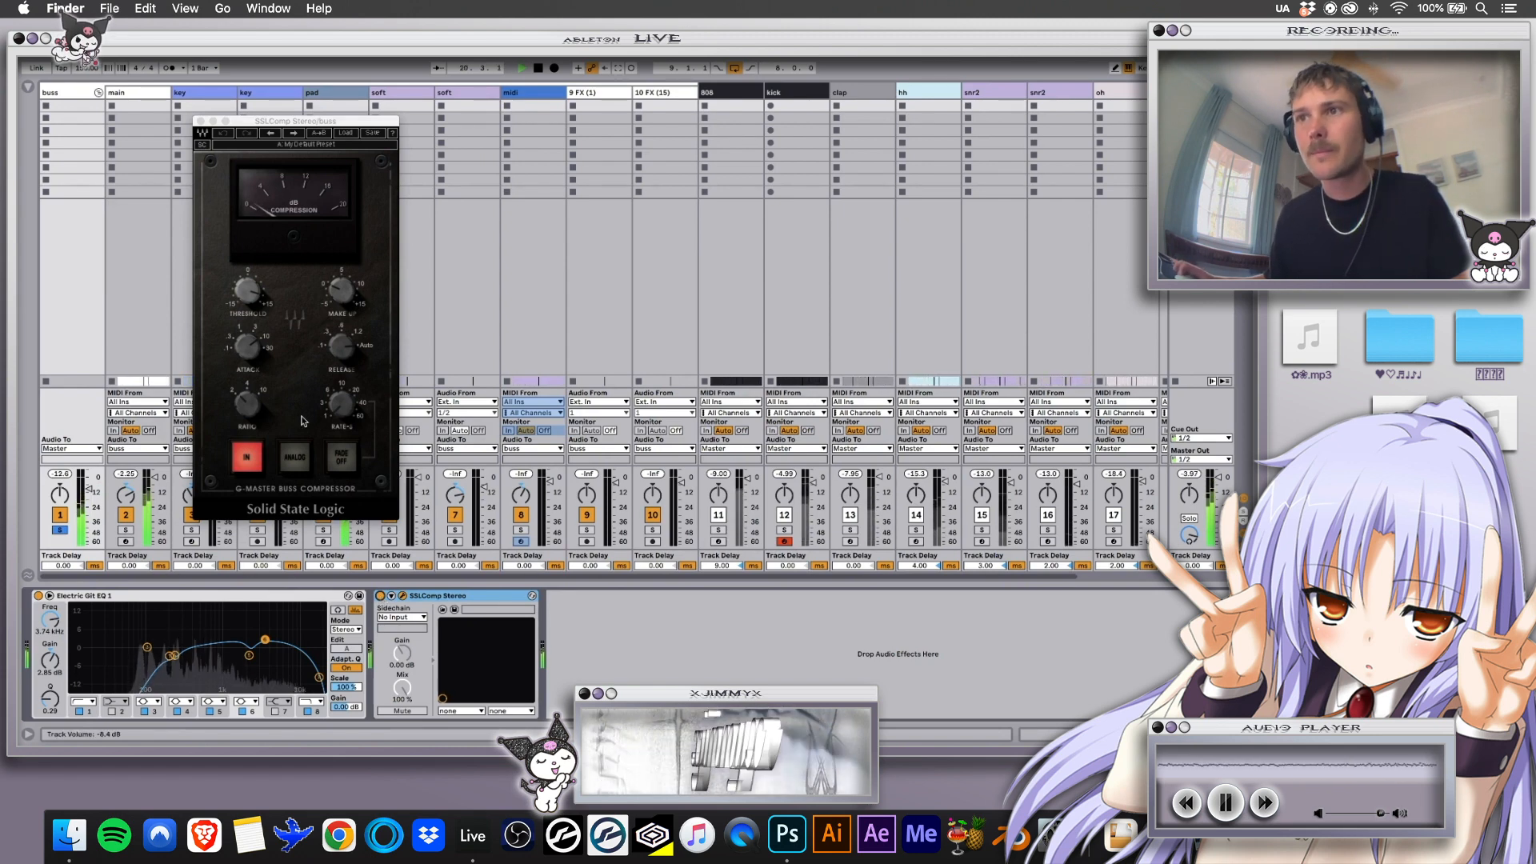
pyautogui.click(81, 320)
pyautogui.press('space')
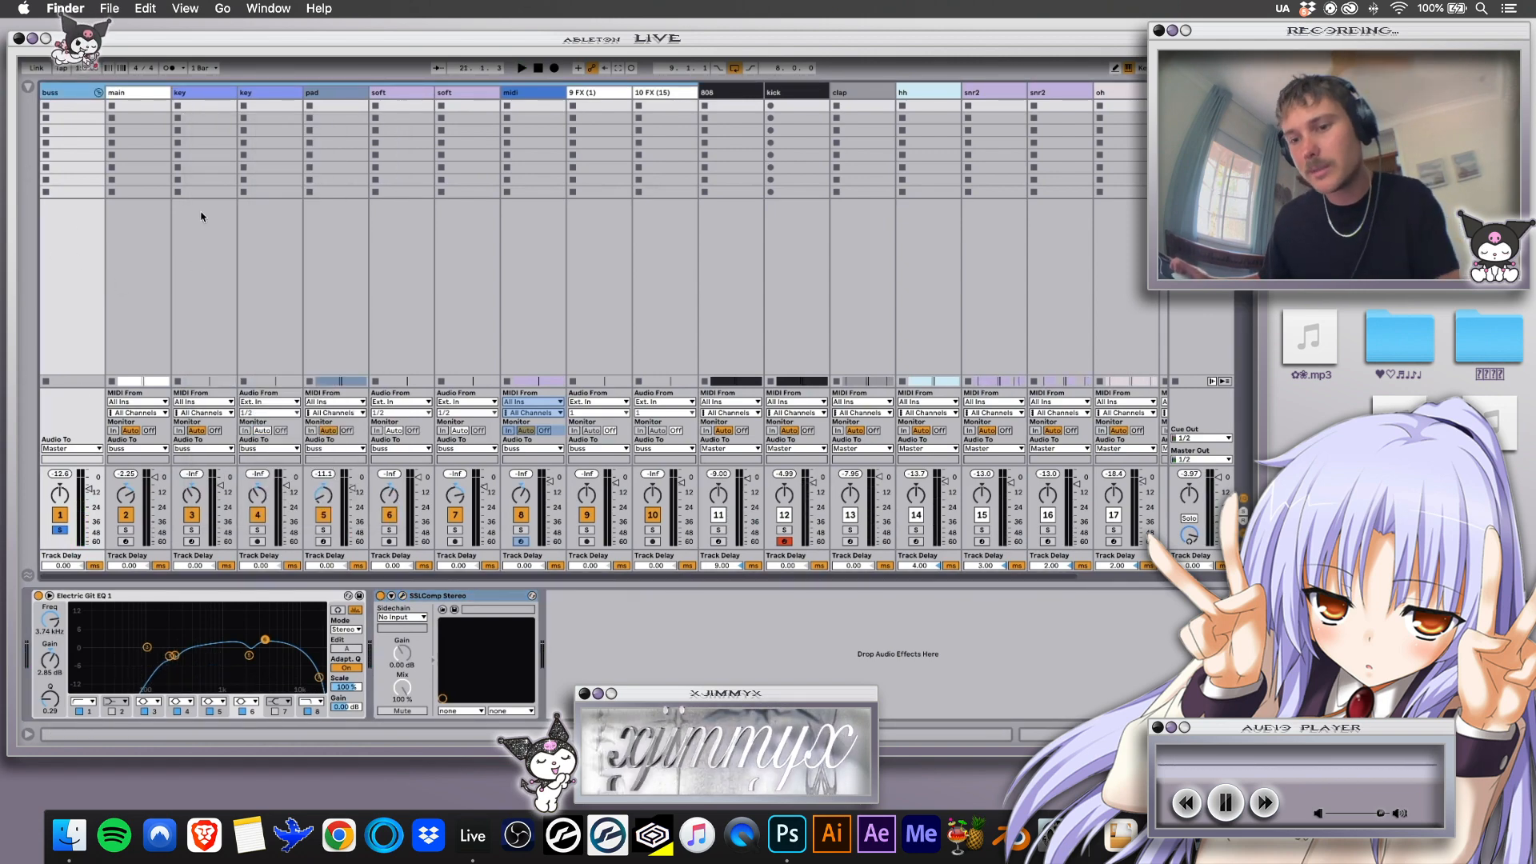
# Return to the arrangement and open the main and 808 clips together in the note editor to compare their notes
pyautogui.press('Tab')
pyautogui.press('space')
pyautogui.keyDown('shift'); pyautogui.click(440, 320); pyautogui.keyUp('shift')
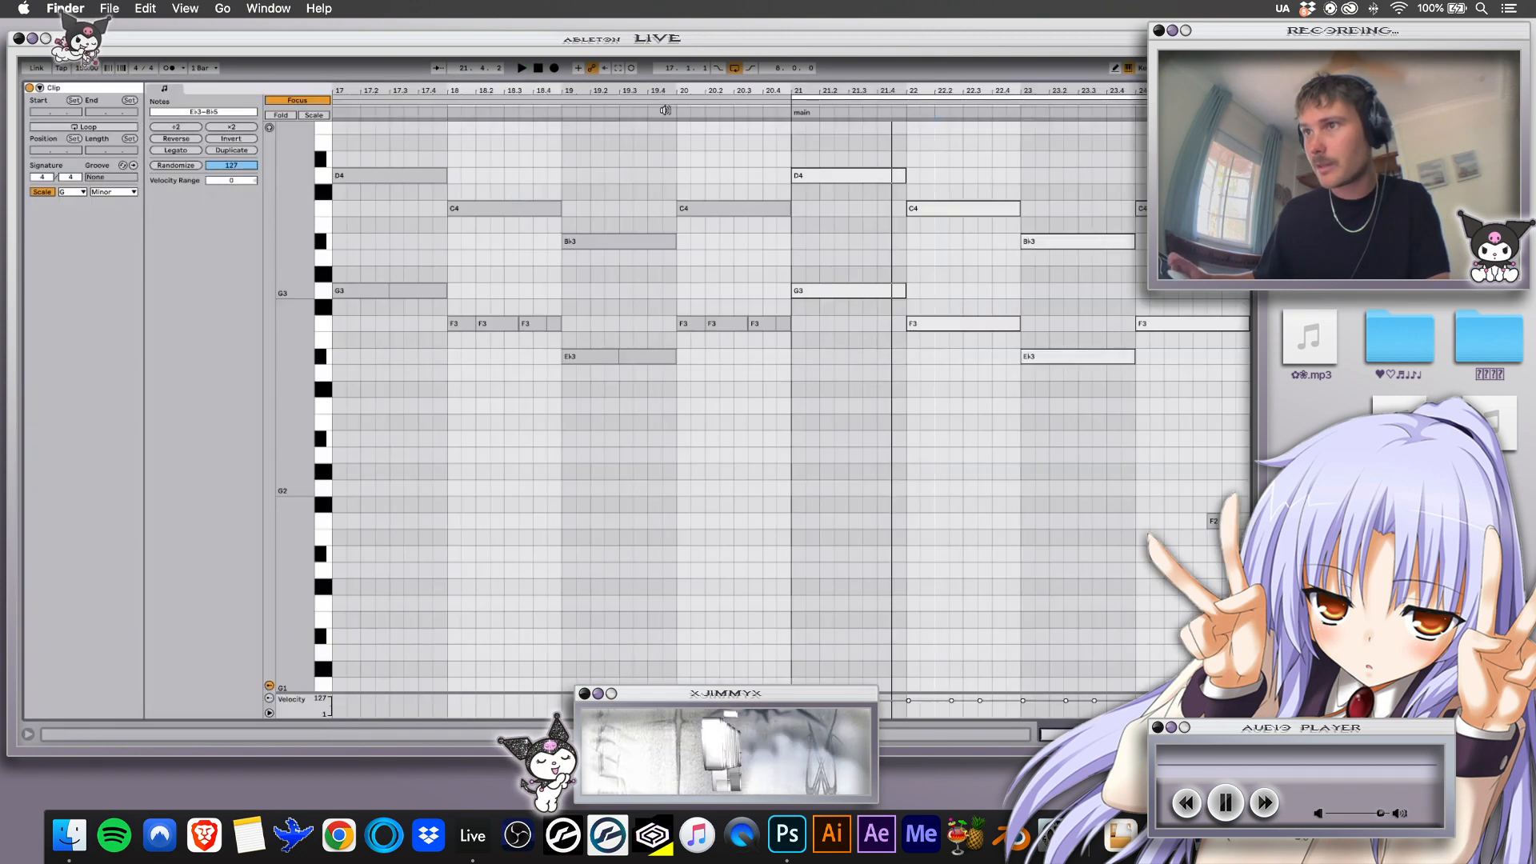
pyautogui.press('space')
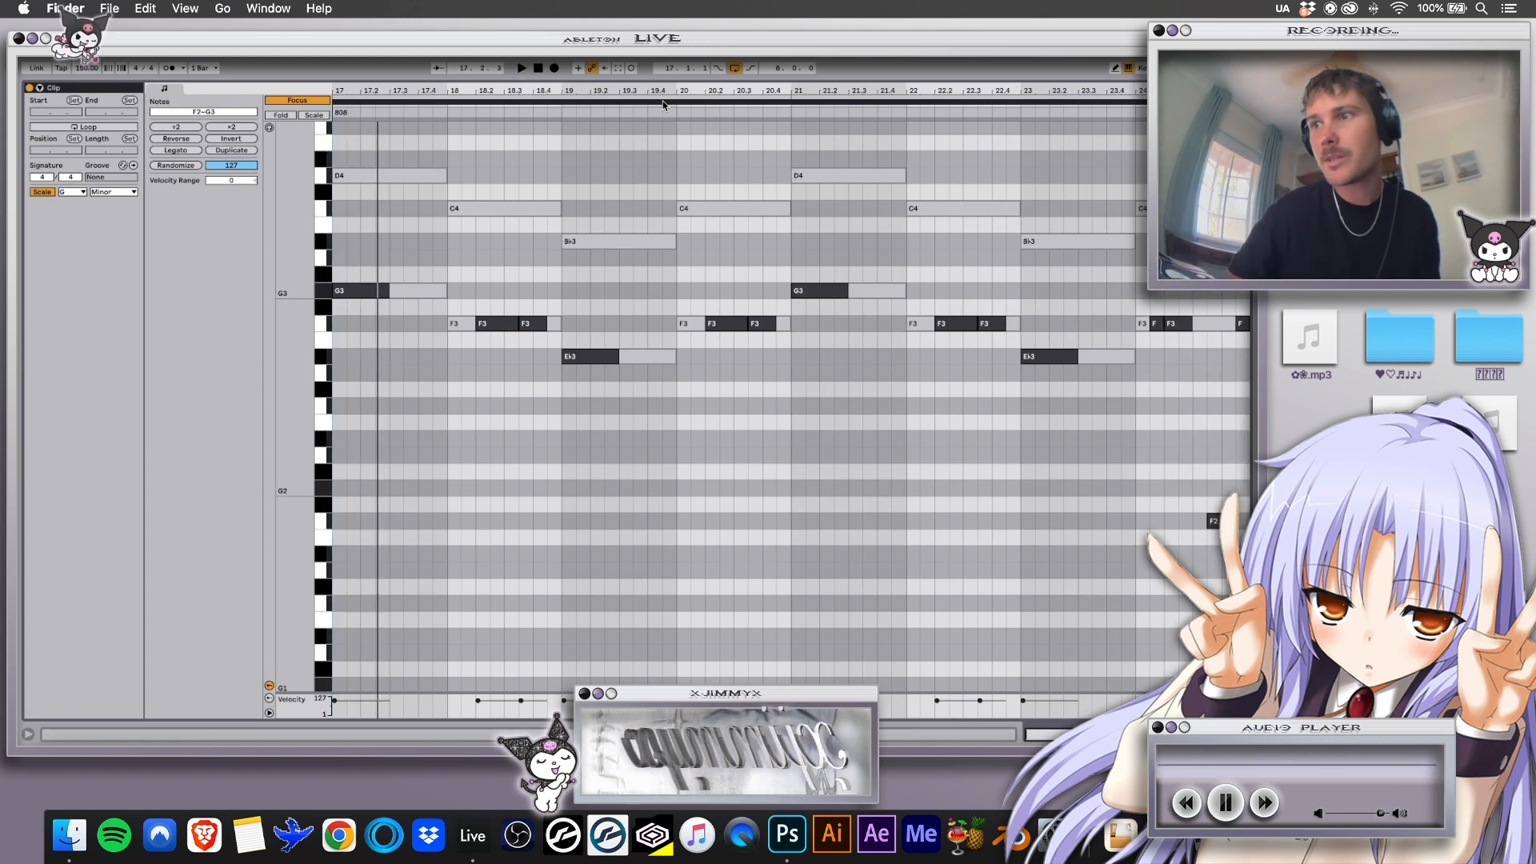
# Select the 808's G3, F3 and E♭3 notes in bars 17 to 20, and examine the separate four-bar C3 drum pattern
pyautogui.click(352, 290)
pyautogui.keyDown('shift'); pyautogui.click(596, 357); pyautogui.keyUp('shift')
pyautogui.keyDown('shift'); pyautogui.click(728, 325); pyautogui.keyUp('shift')
pyautogui.keyDown('shift'); pyautogui.click(762, 323); pyautogui.keyUp('shift')
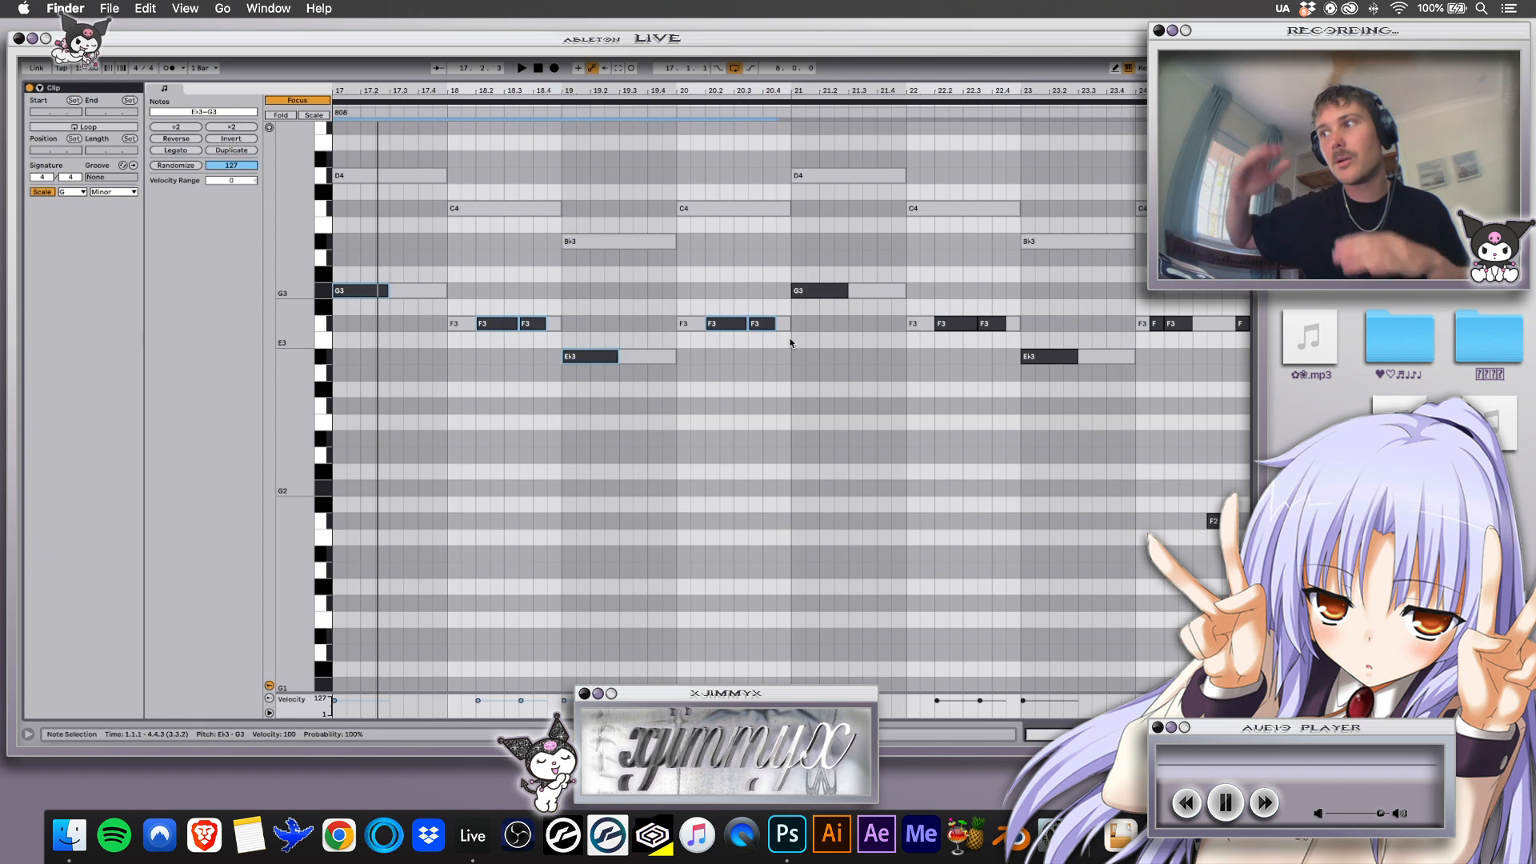
pyautogui.click(461, 367)
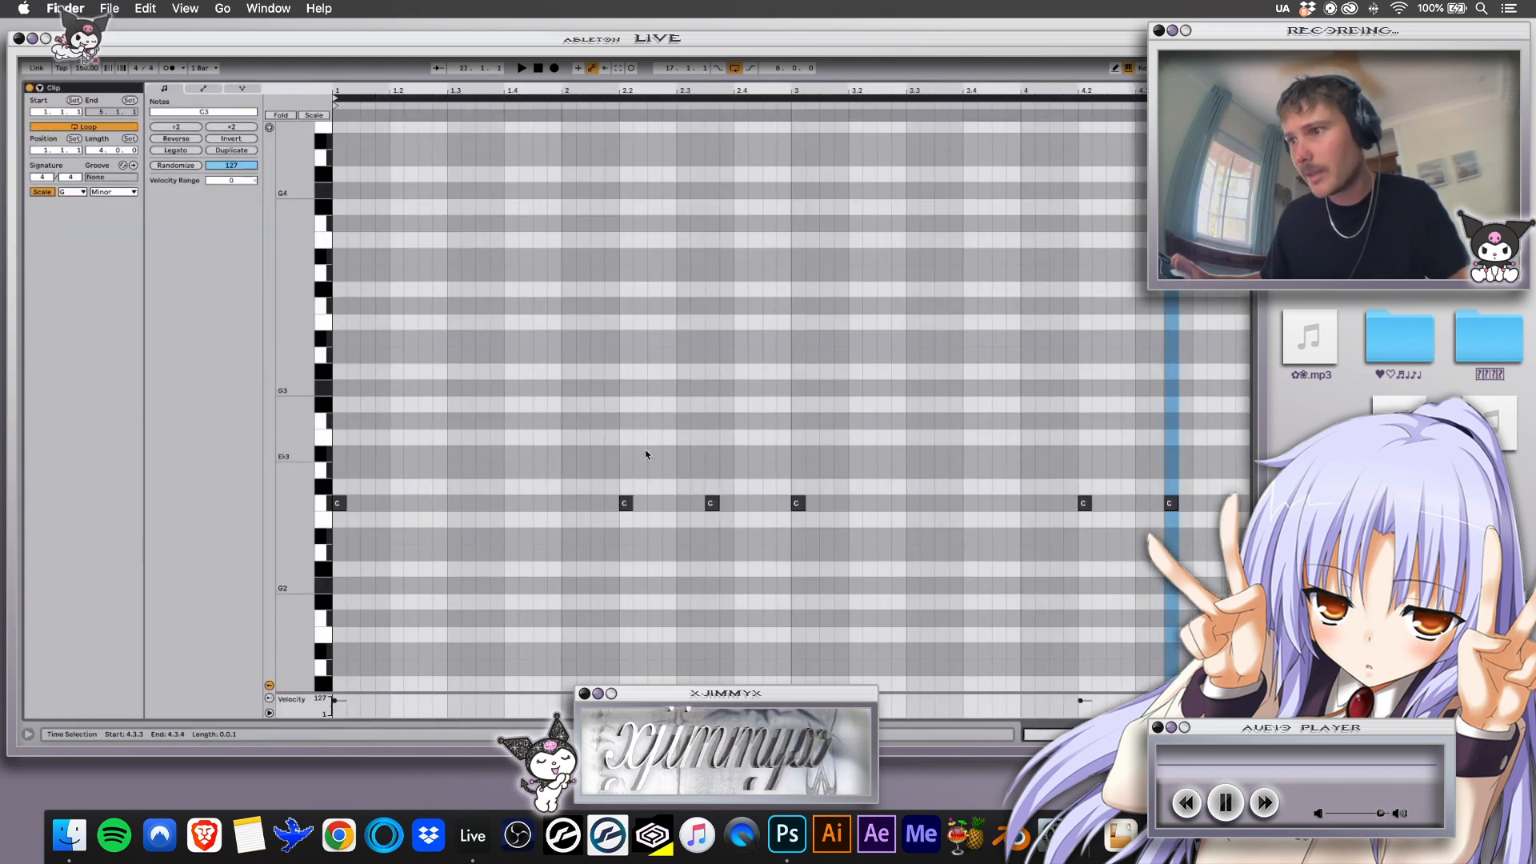
pyautogui.click(417, 486)
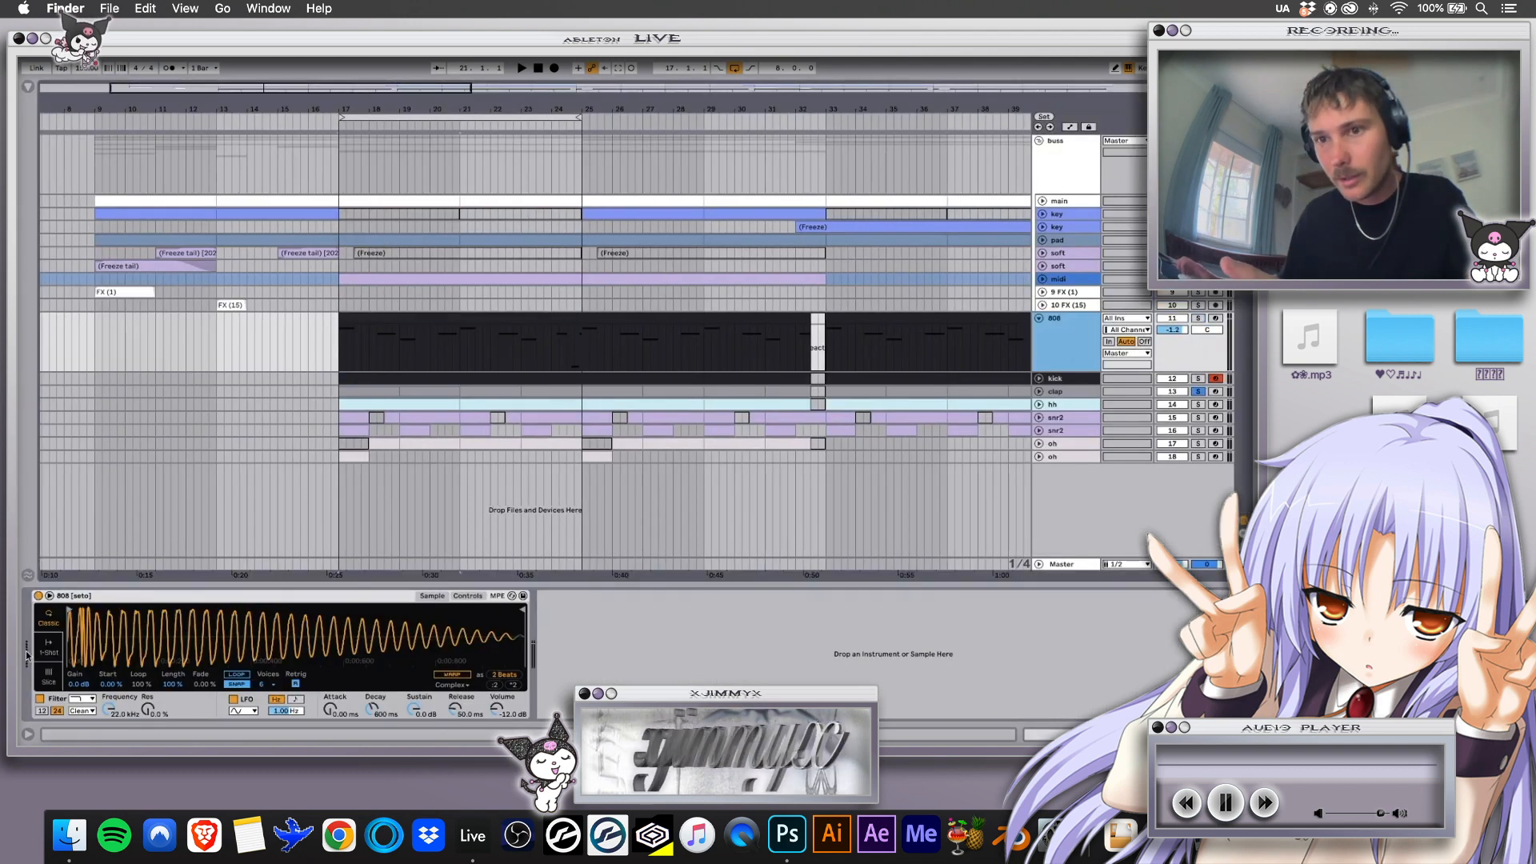
# Inspect the 808 track's sample and locate 808 [seto].wav in the shinju drumkit's 808s folder, leaving the browser hidden
pyautogui.click(87, 597)
pyautogui.click(29, 86)
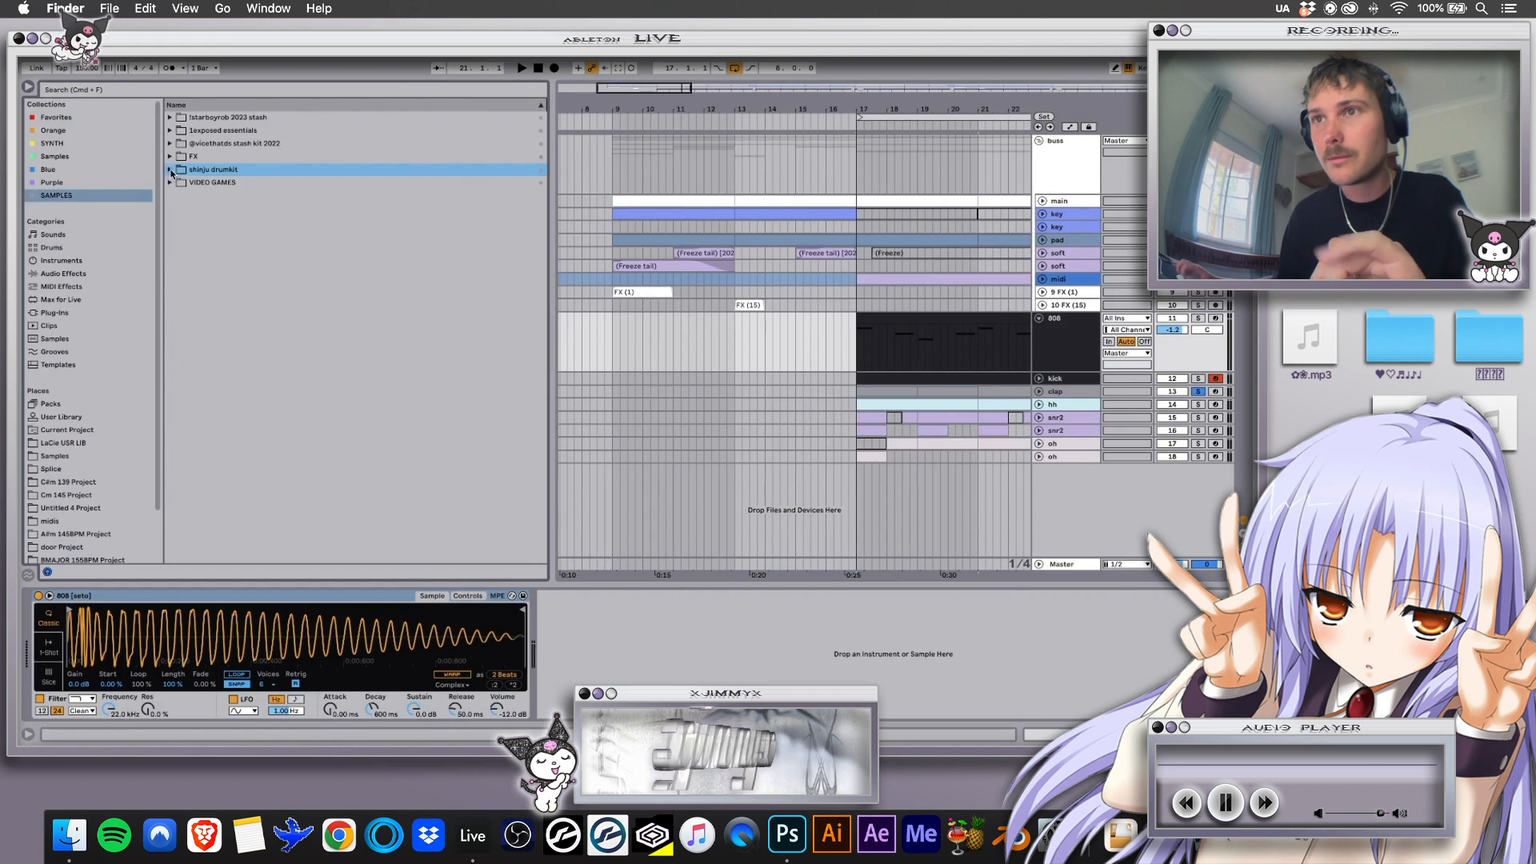
pyautogui.click(170, 170)
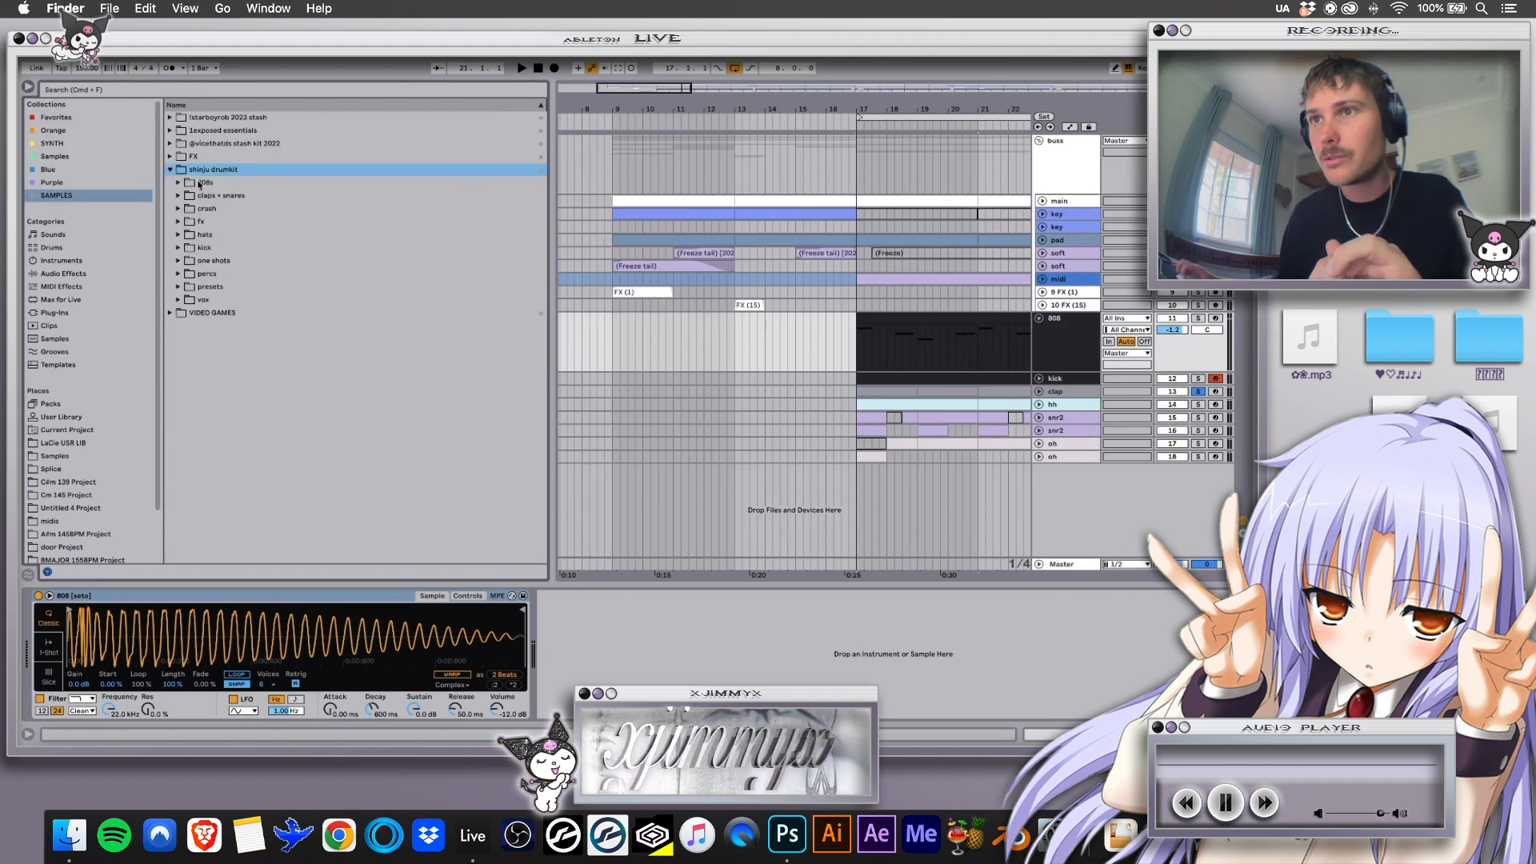
pyautogui.click(178, 182)
pyautogui.click(230, 260)
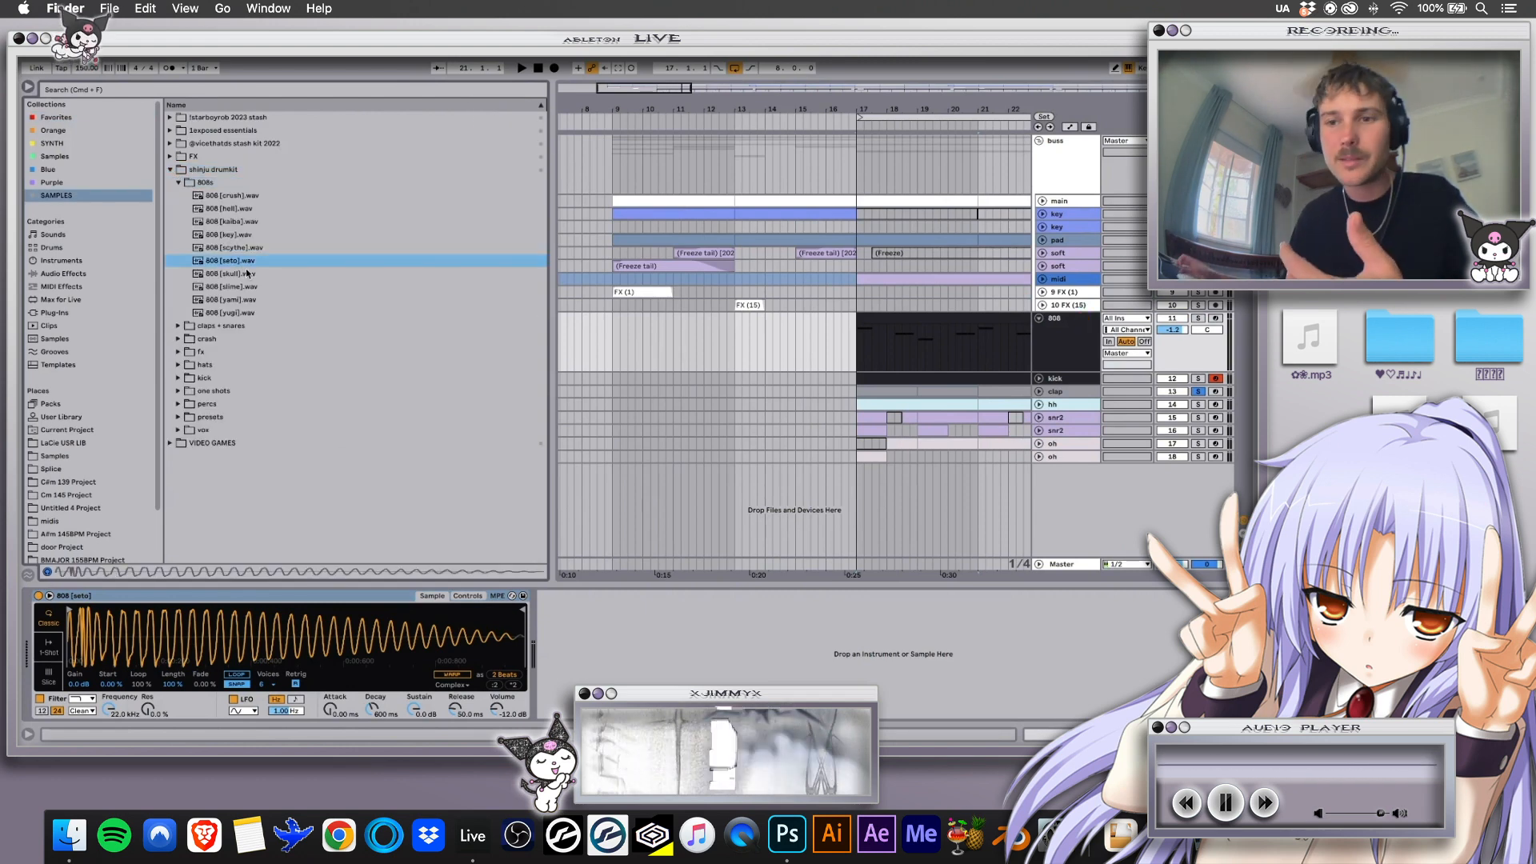
pyautogui.click(29, 88)
# Show the samples of the kick, clap and hh tracks and audition each track in solo
pyautogui.click(472, 379)
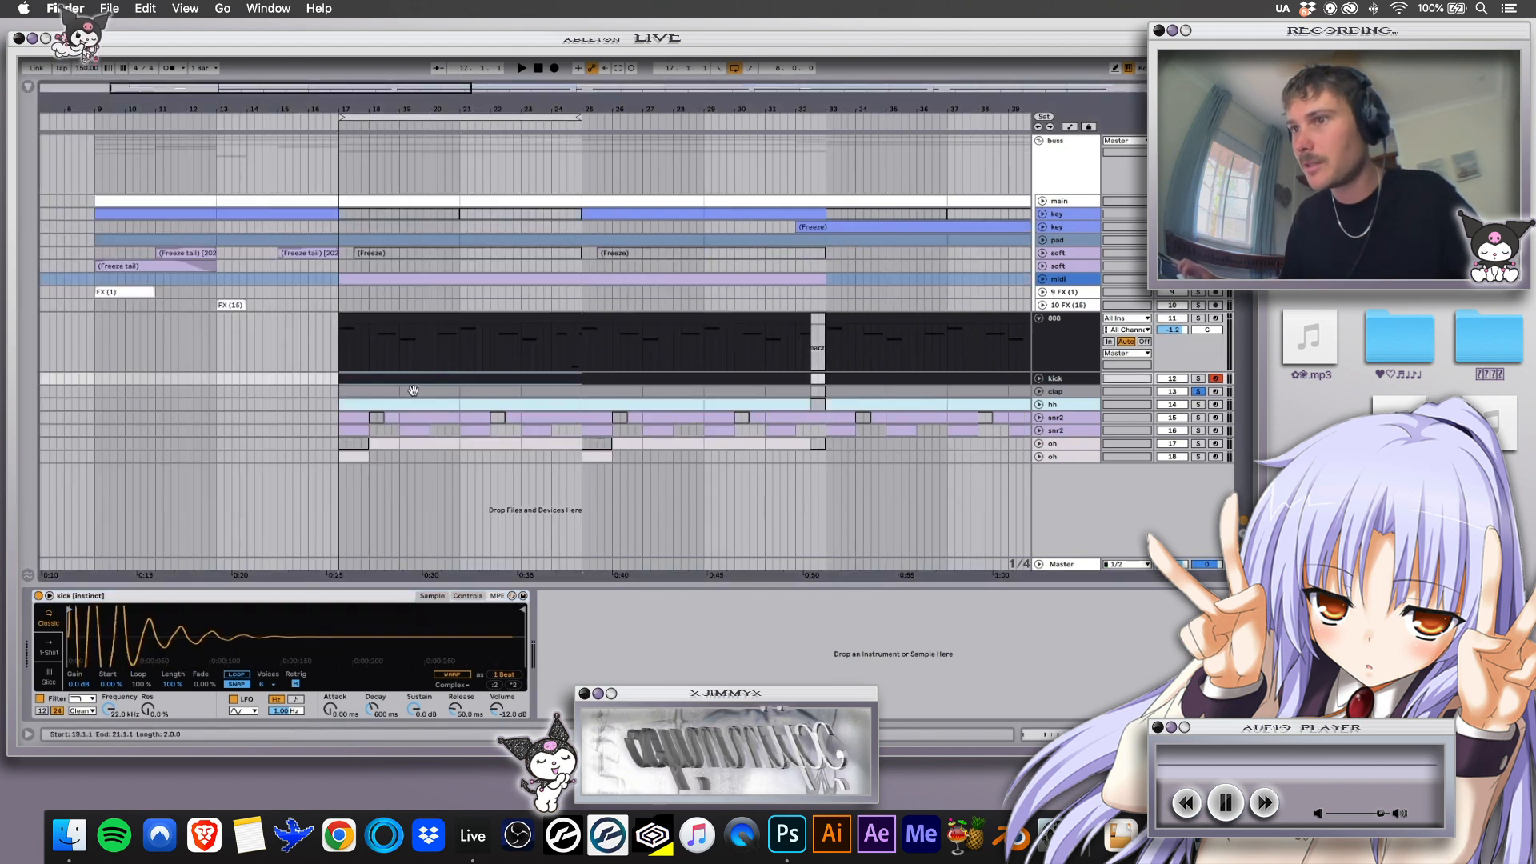
pyautogui.click(103, 600)
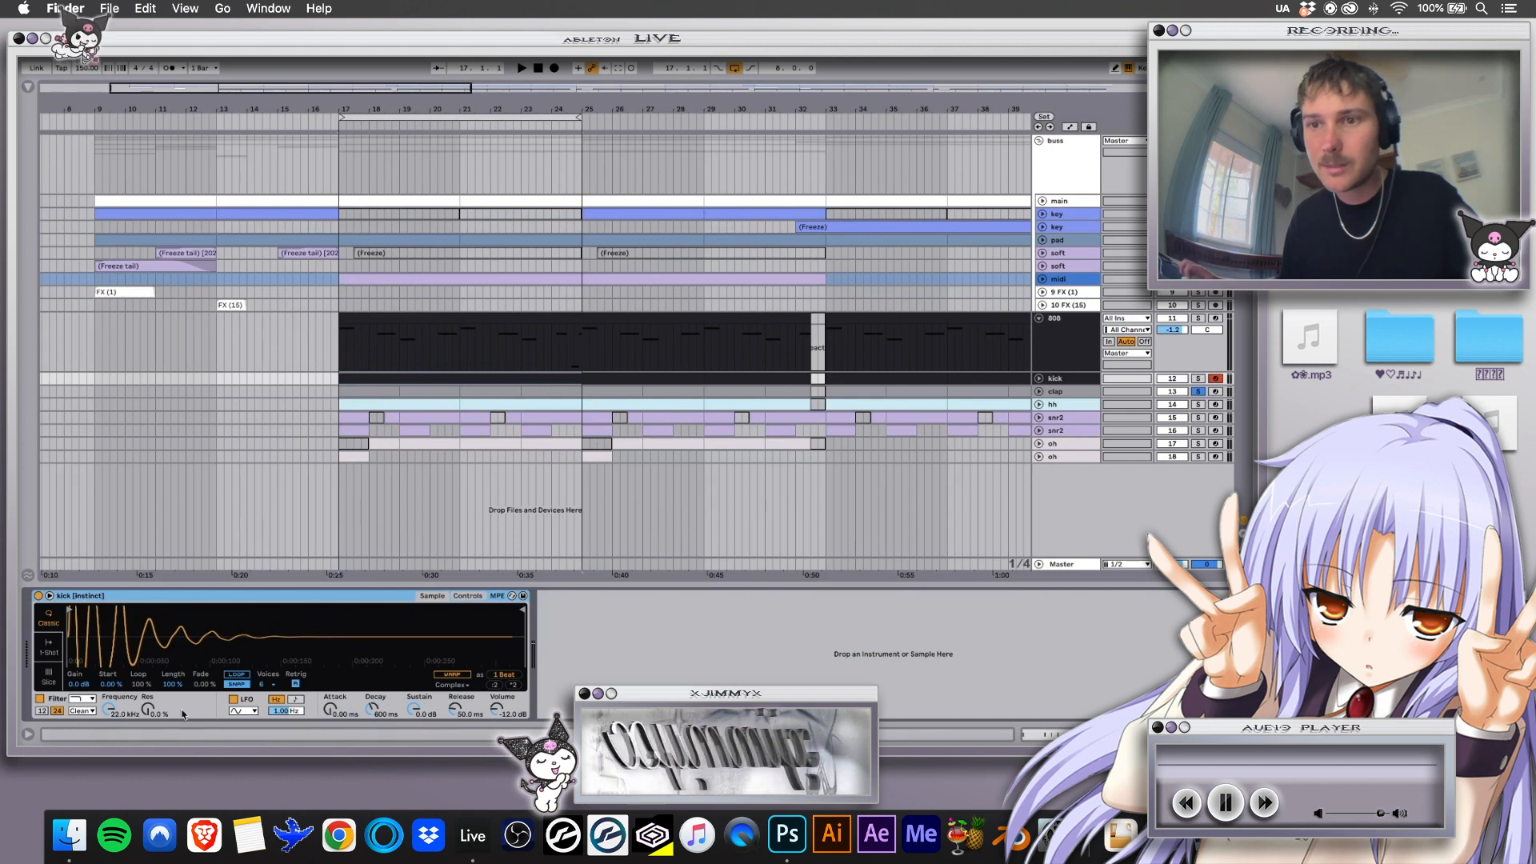
pyautogui.click(1212, 379)
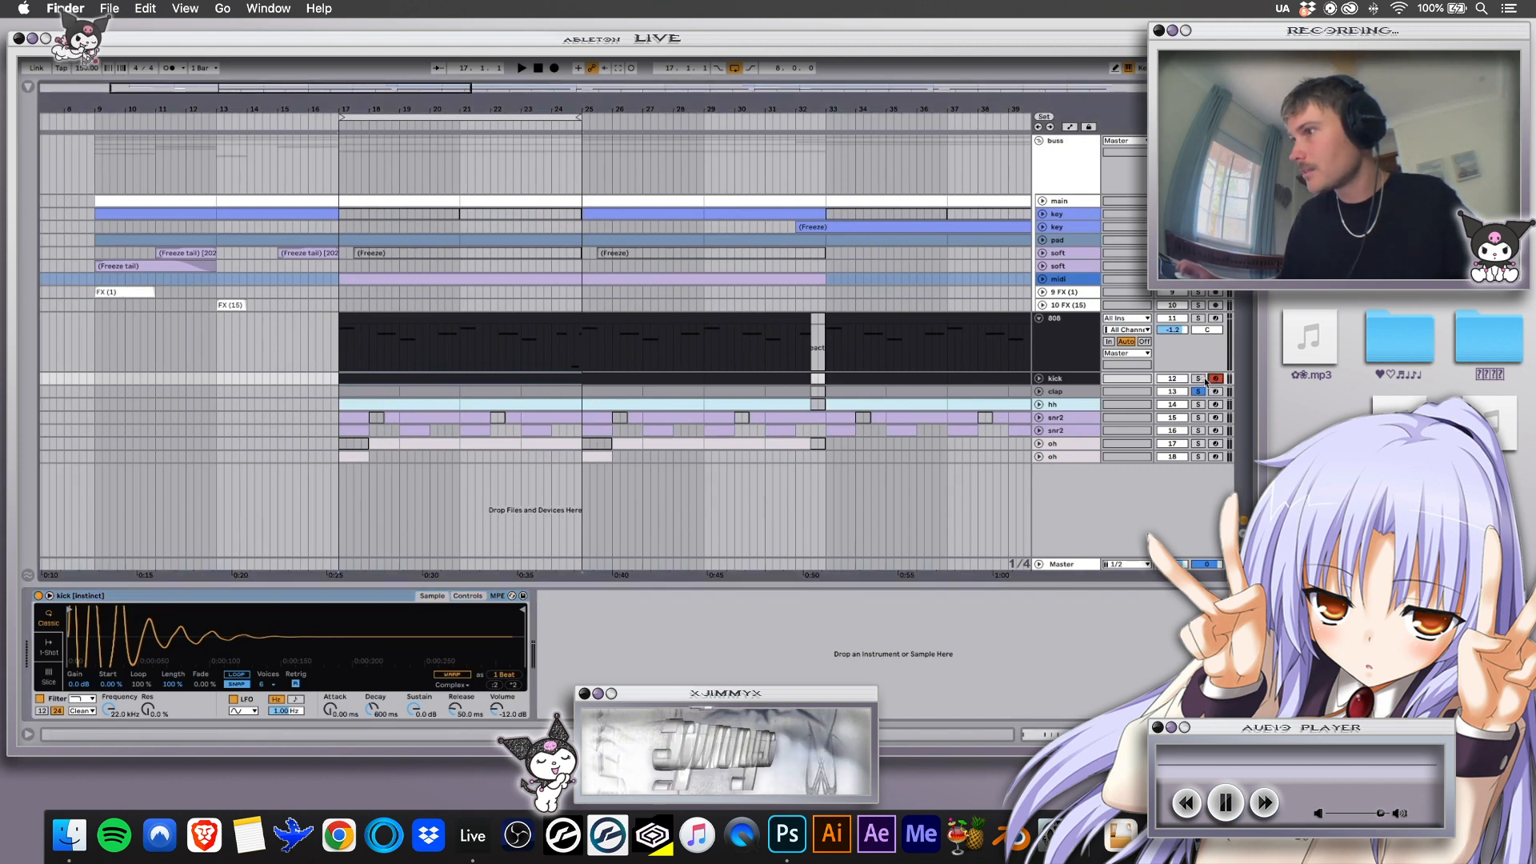
pyautogui.press('space')
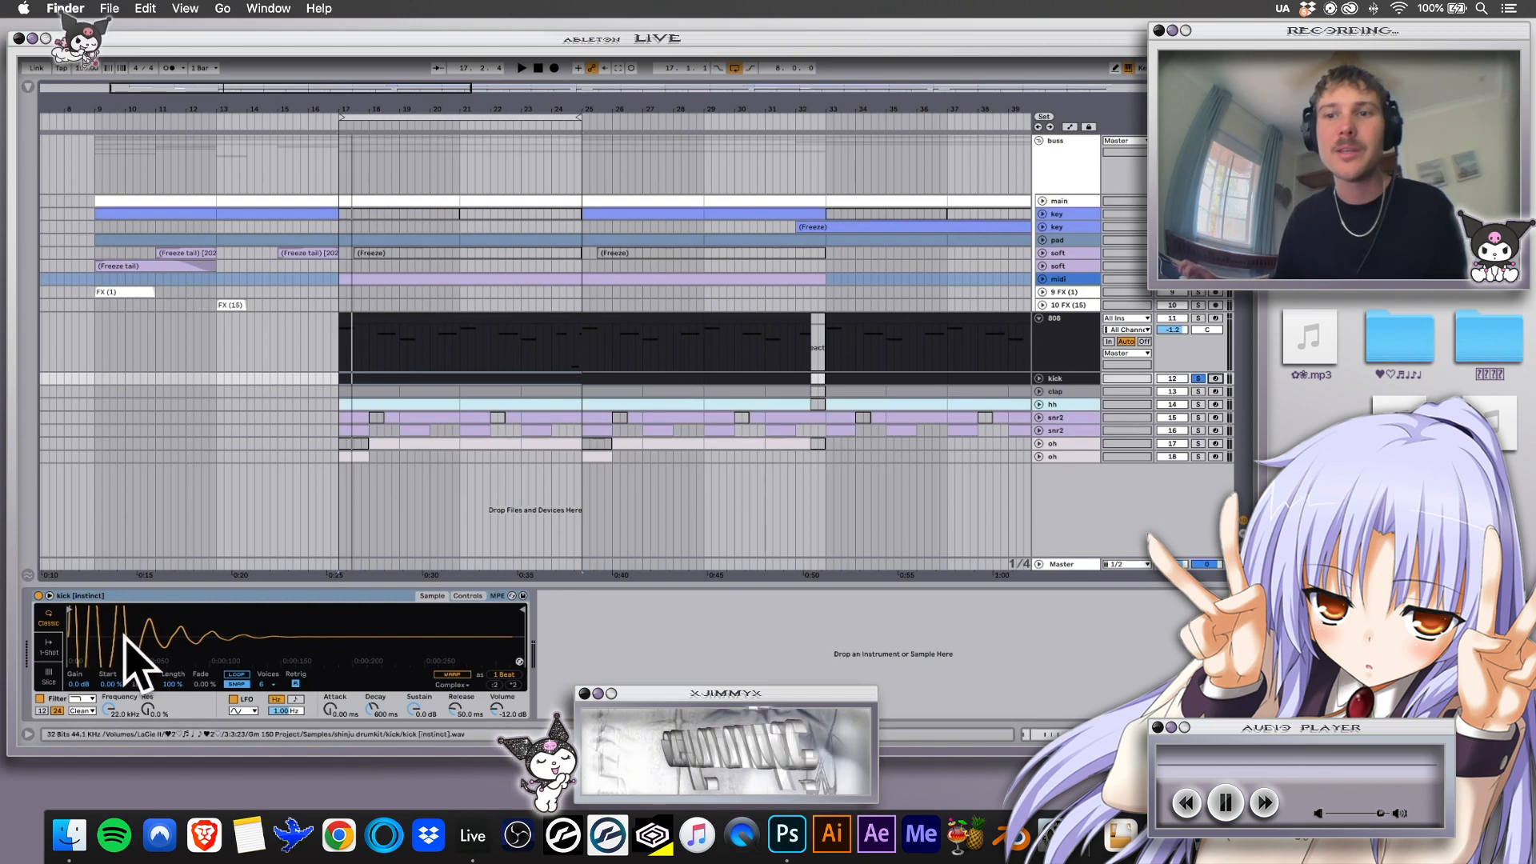
pyautogui.doubleClick(405, 392)
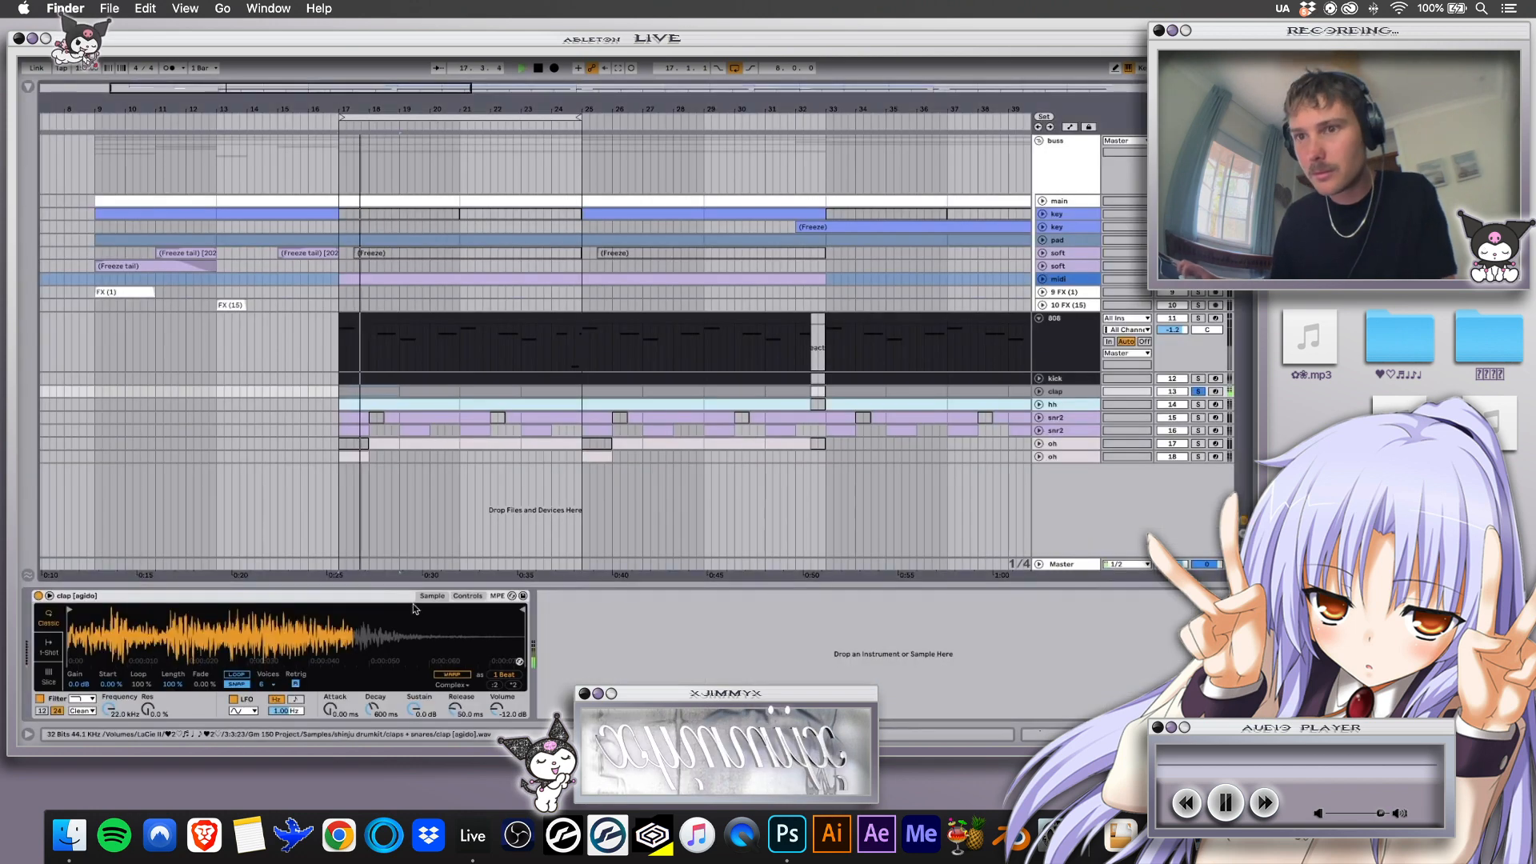
pyautogui.click(1197, 406)
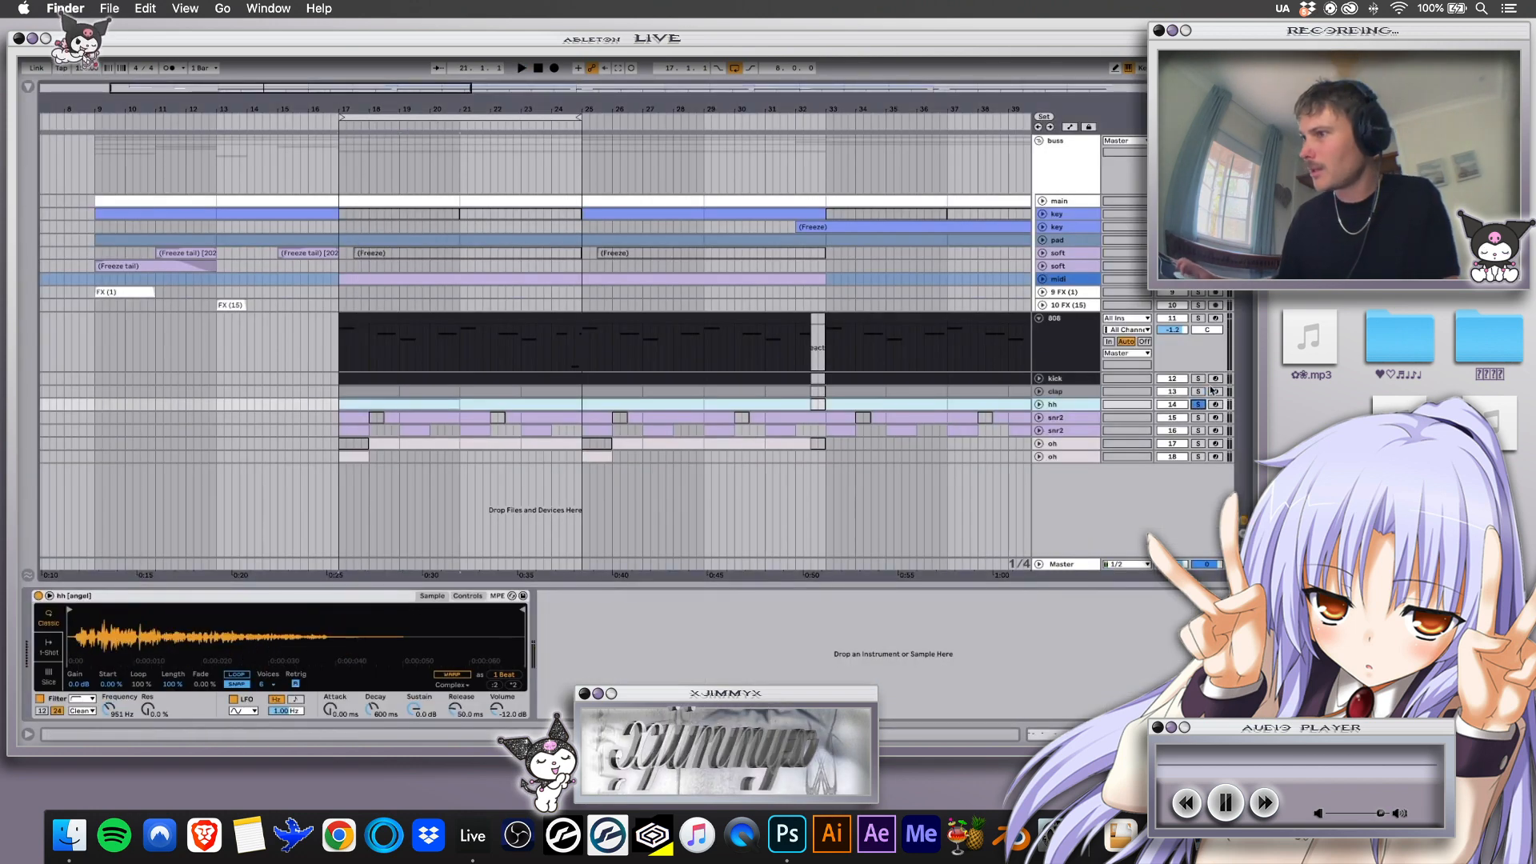
# Unfold the hh track and both snr2 tracks, and solo the snr2 tracks together with the hh
pyautogui.click(1040, 405)
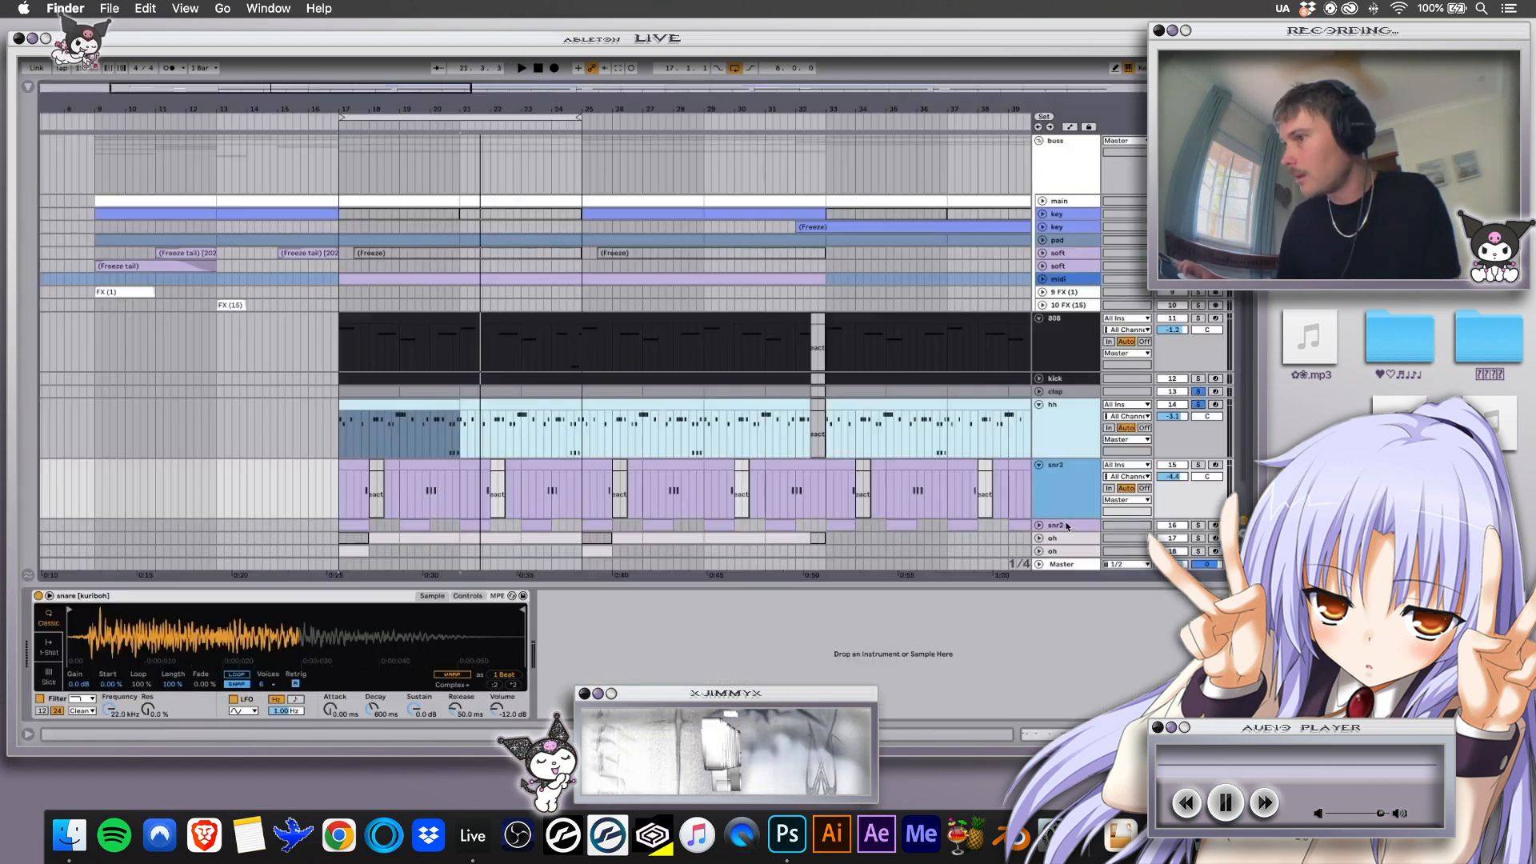
pyautogui.click(1068, 525)
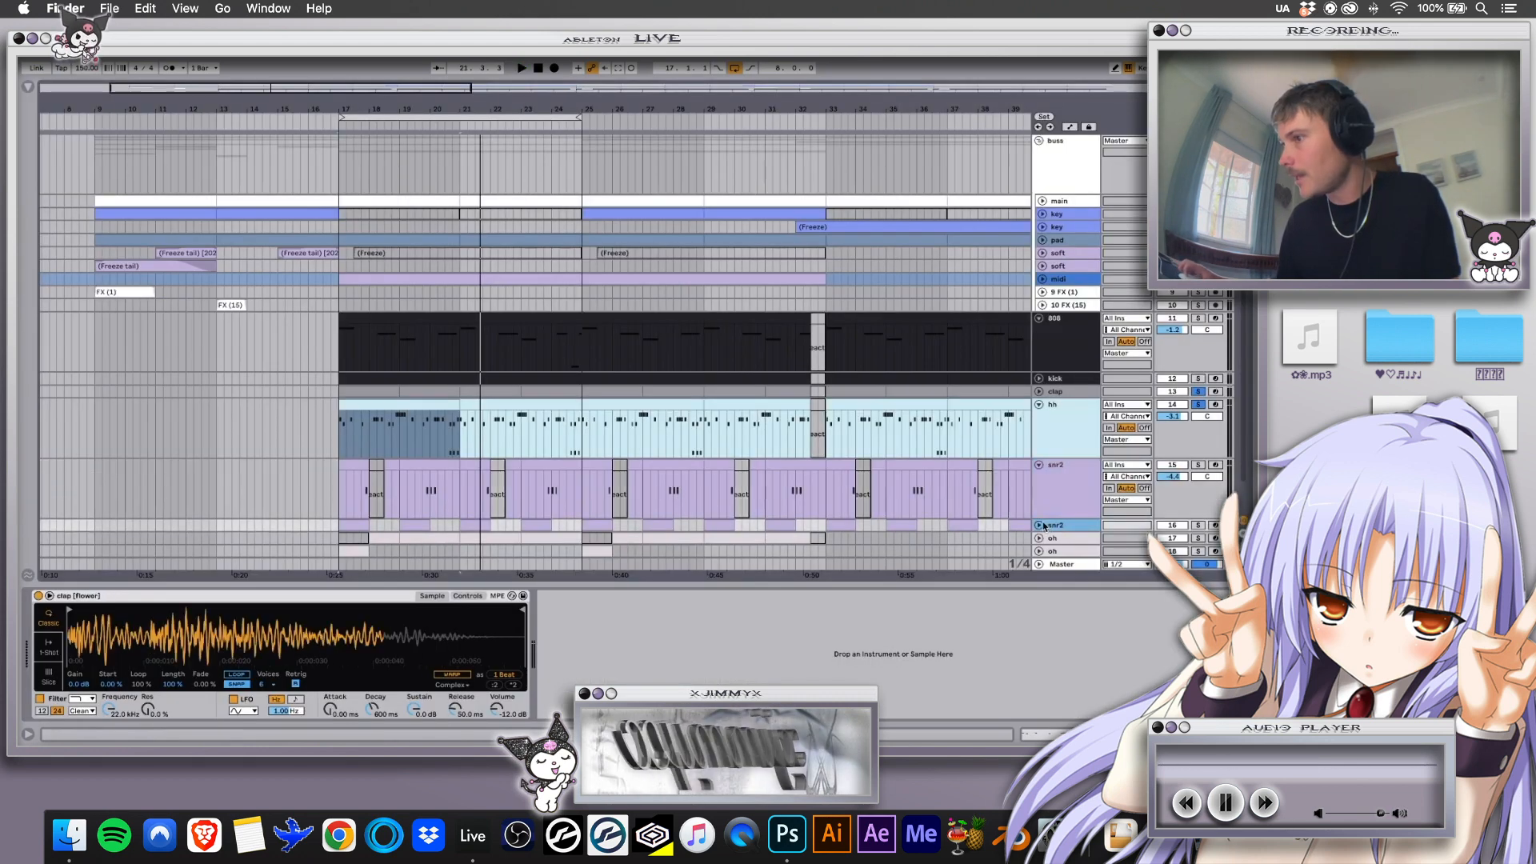
pyautogui.click(1039, 525)
pyautogui.scroll(-3, 1089, 490)
pyautogui.click(1082, 429)
pyautogui.click(1079, 451)
pyautogui.click(1077, 418)
pyautogui.click(1074, 465)
pyautogui.click(1069, 426)
pyautogui.click(1066, 448)
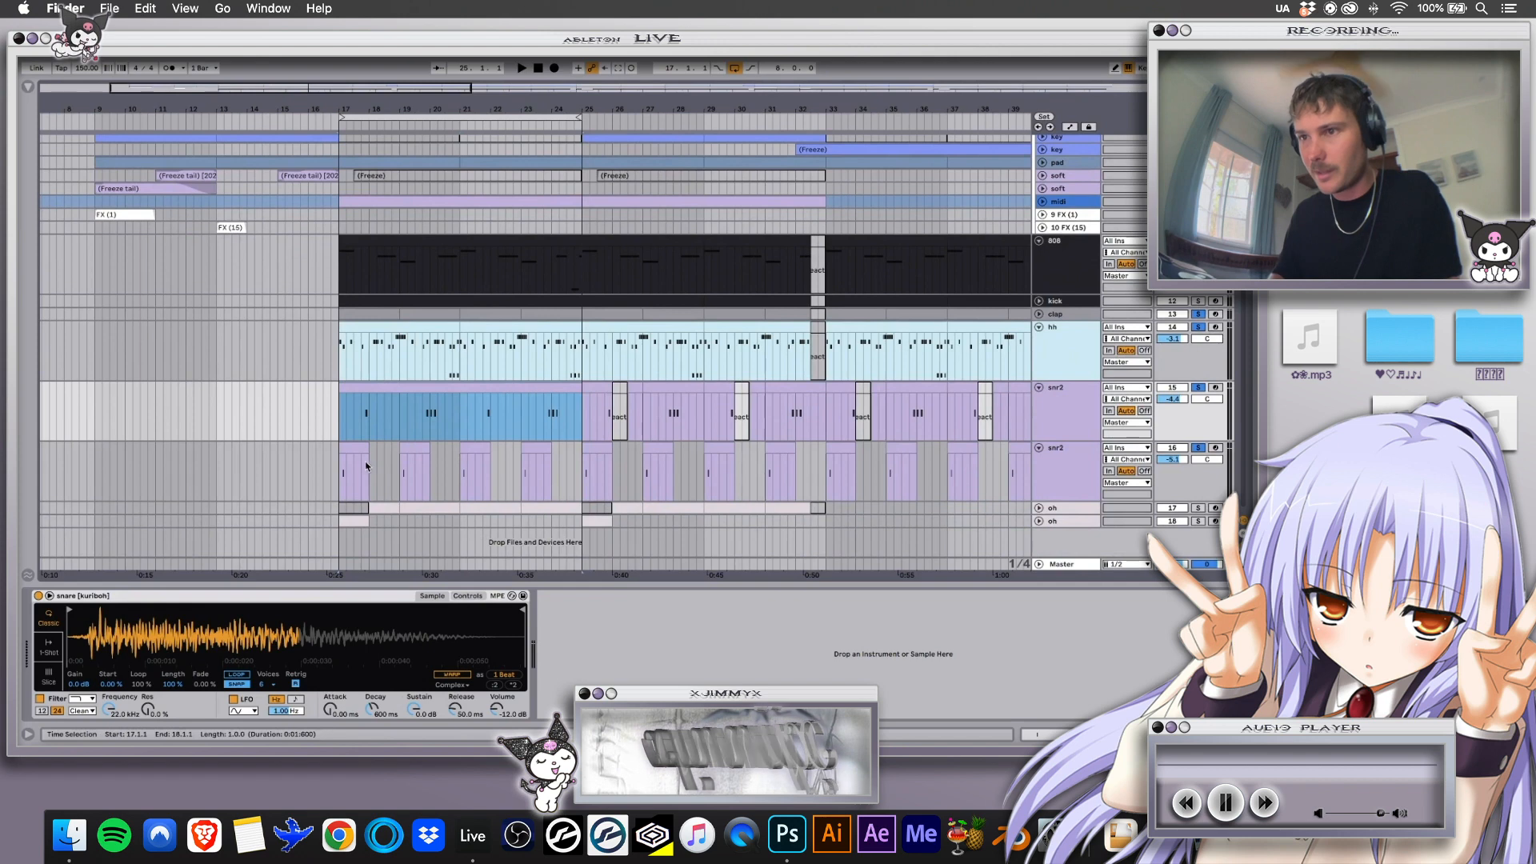
# Consolidate the lower snr2 track's clips from bar 17 through bar 25 and compare its notes with the hh and upper snr2
pyautogui.click(354, 472)
pyautogui.keyDown('shift'); pyautogui.click(582, 465); pyautogui.keyUp('shift')
pyautogui.press('super+j')
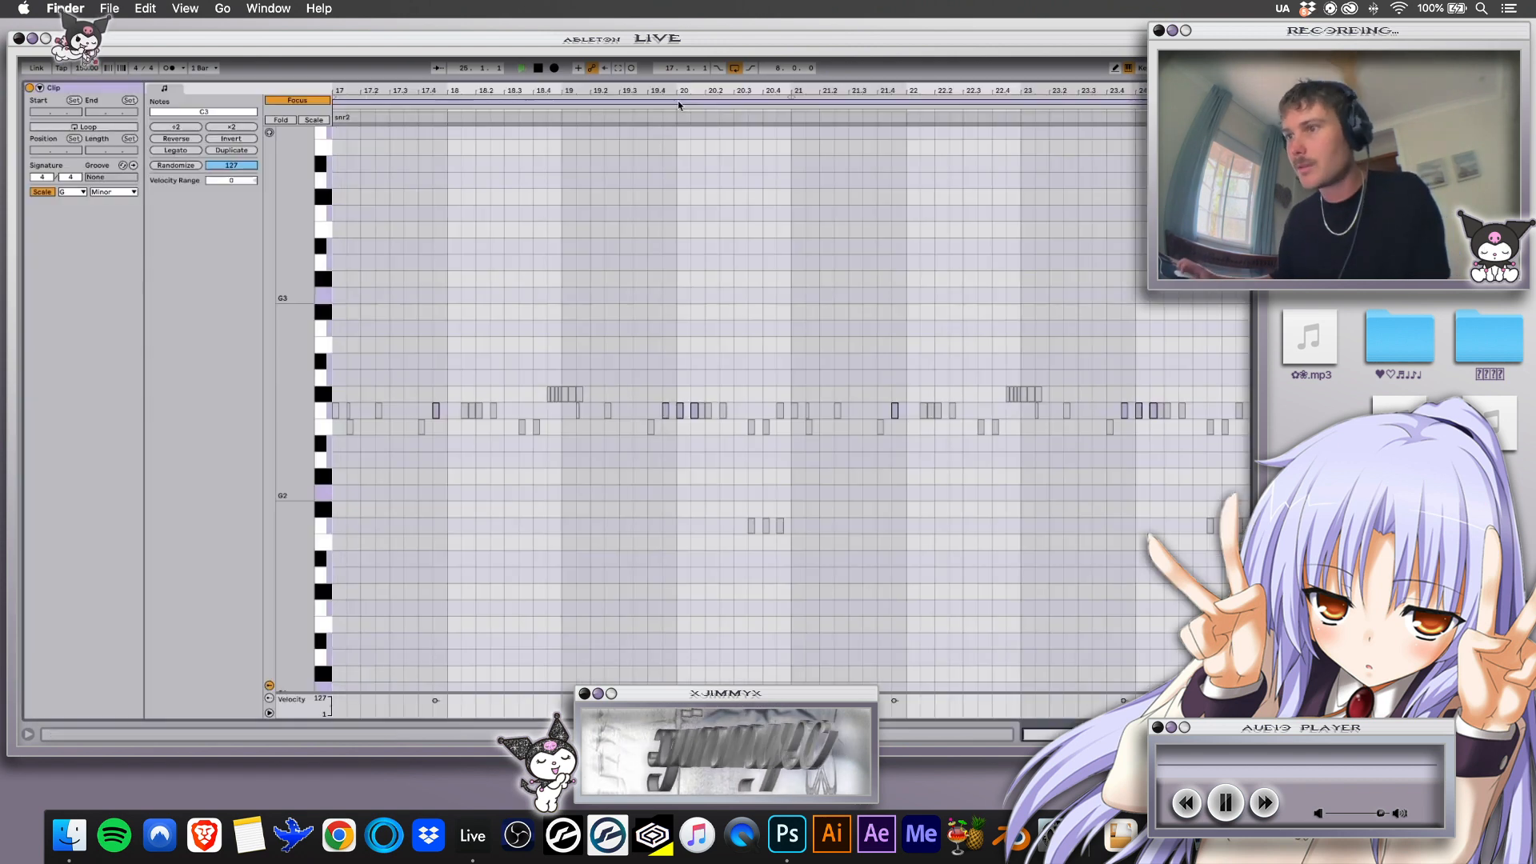
pyautogui.press('space')
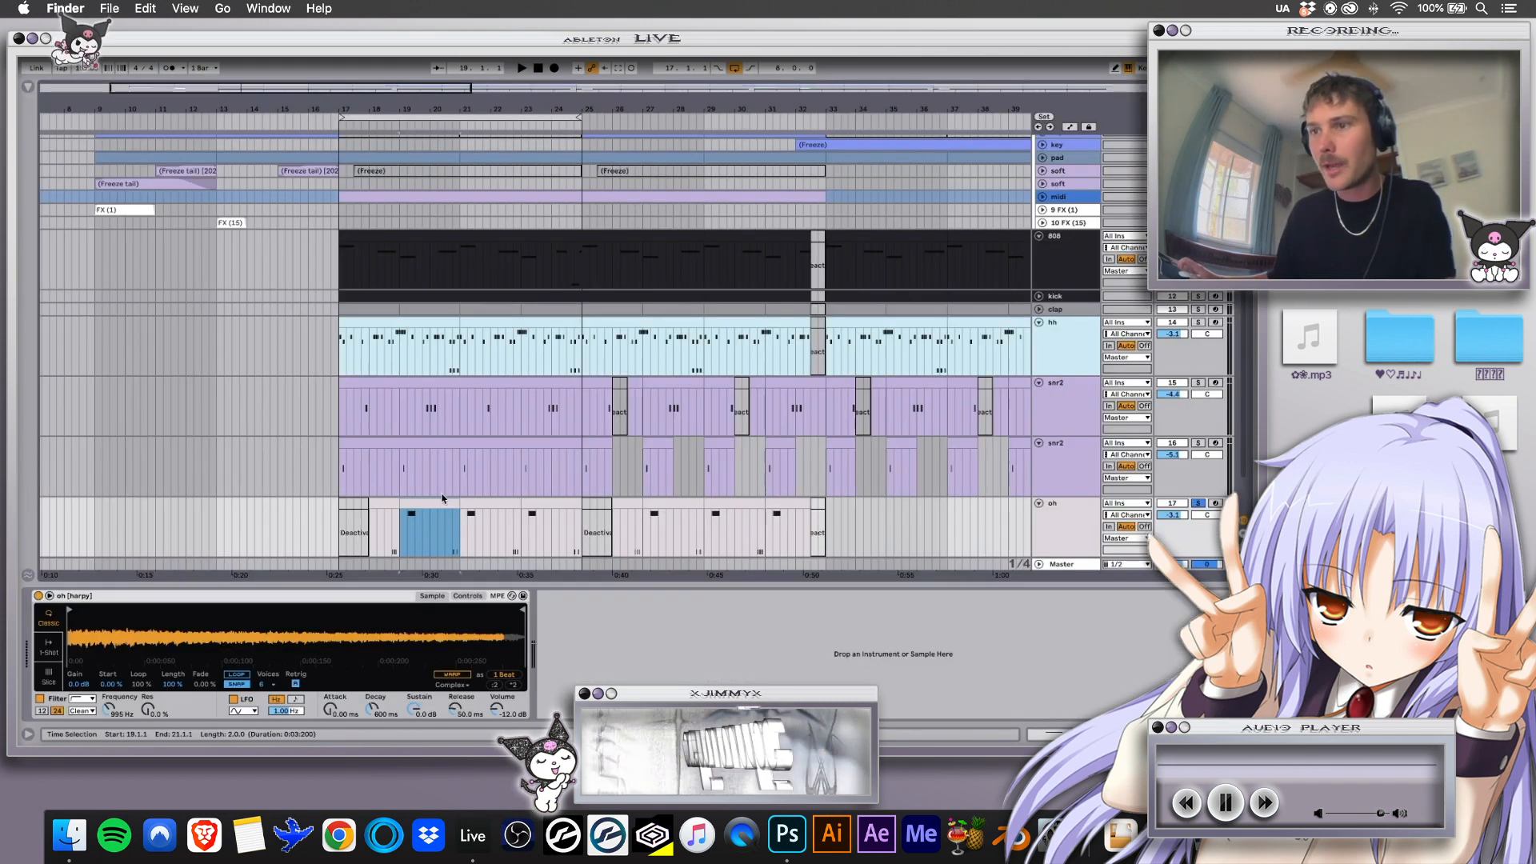
# Select the hh, lower snr2 and upper oh sections in bars 21 and 22 and audition the percussion together
pyautogui.scroll(-2, 448, 496)
pyautogui.click(480, 459)
pyautogui.keyDown('super'); pyautogui.click(518, 419); pyautogui.keyUp('super')
pyautogui.keyDown('super'); pyautogui.click(517, 319); pyautogui.keyUp('super')
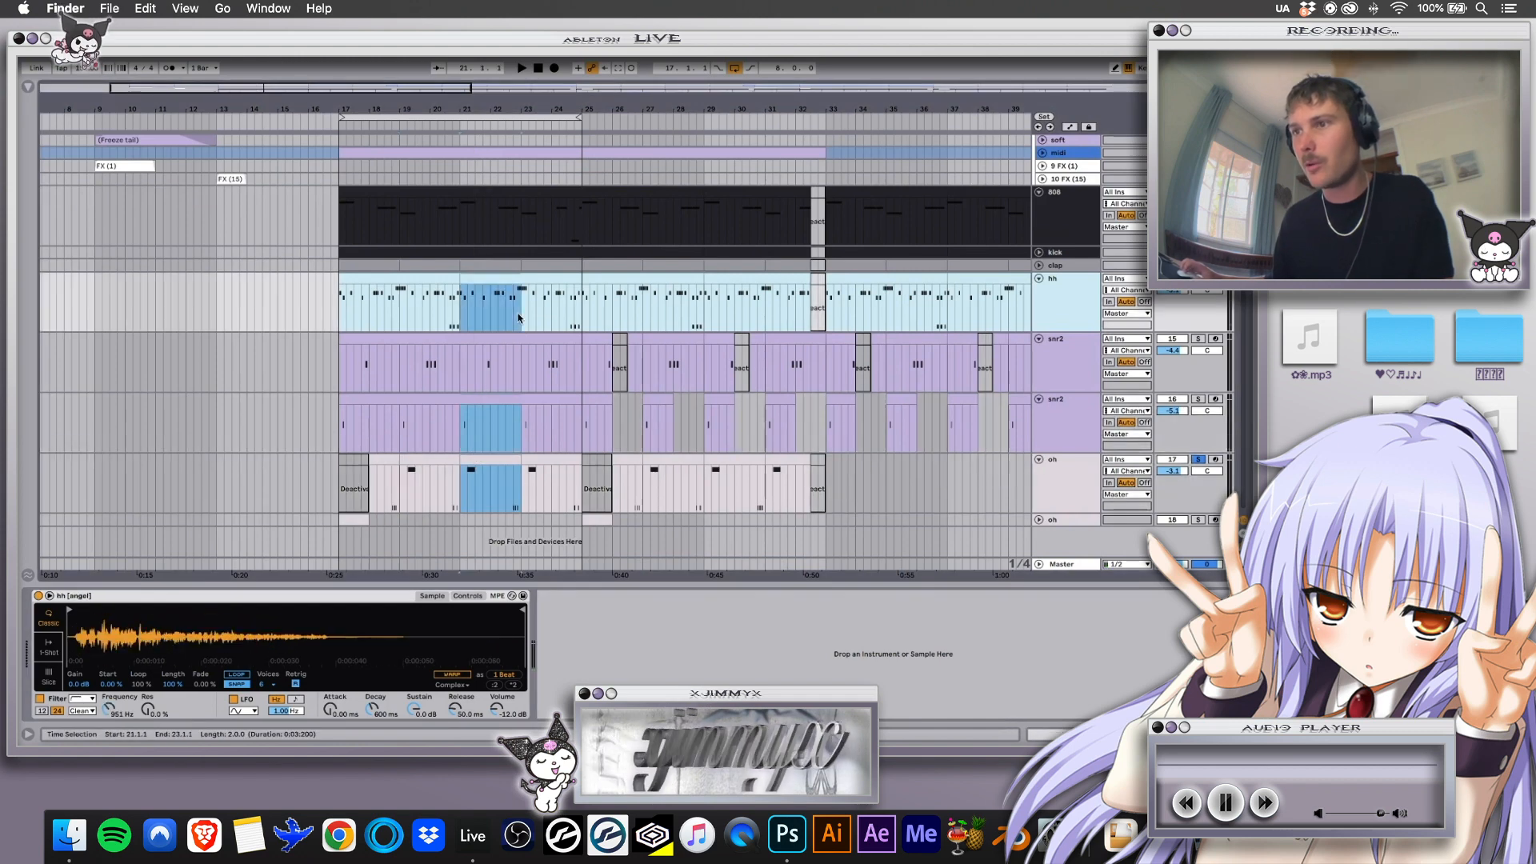
pyautogui.press('space')
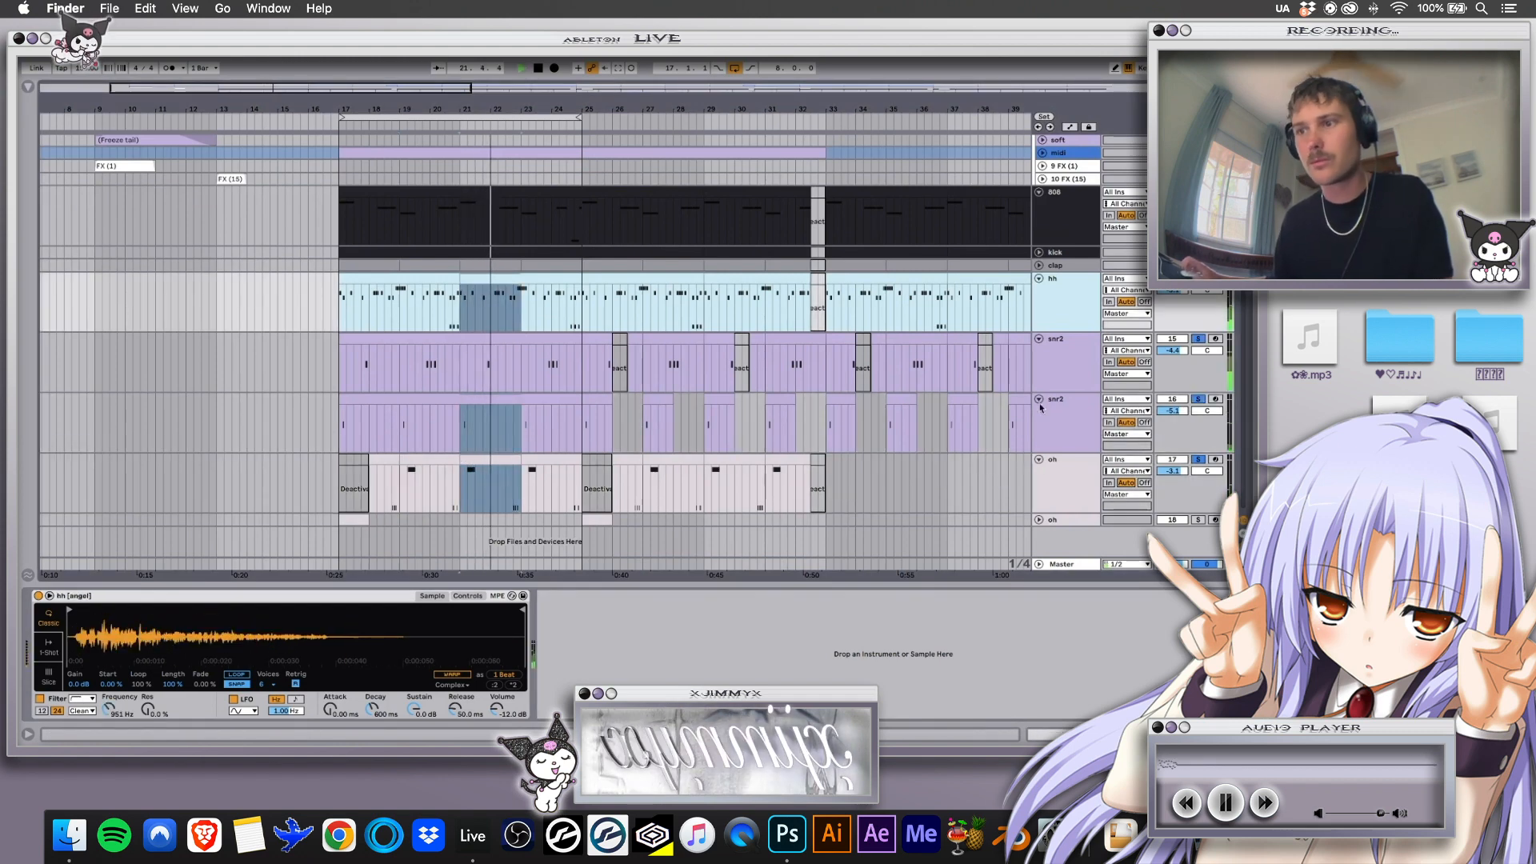
pyautogui.click(493, 464)
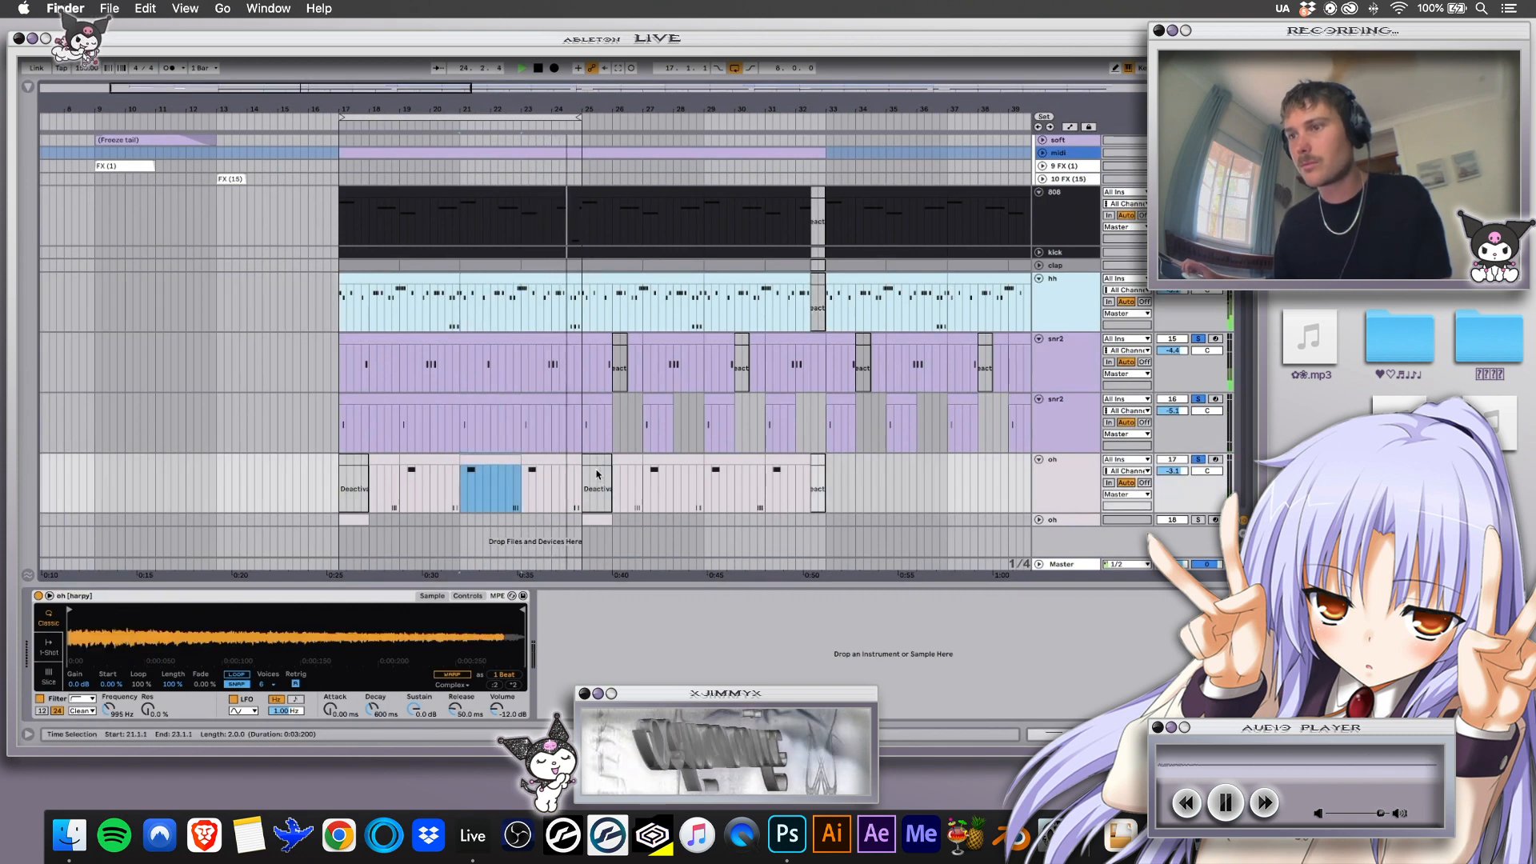
pyautogui.press('space')
# Unfold the lower oh track, examine its H-Delay settings on the single hit in bar 17, and play it
pyautogui.click(1042, 521)
pyautogui.click(1039, 520)
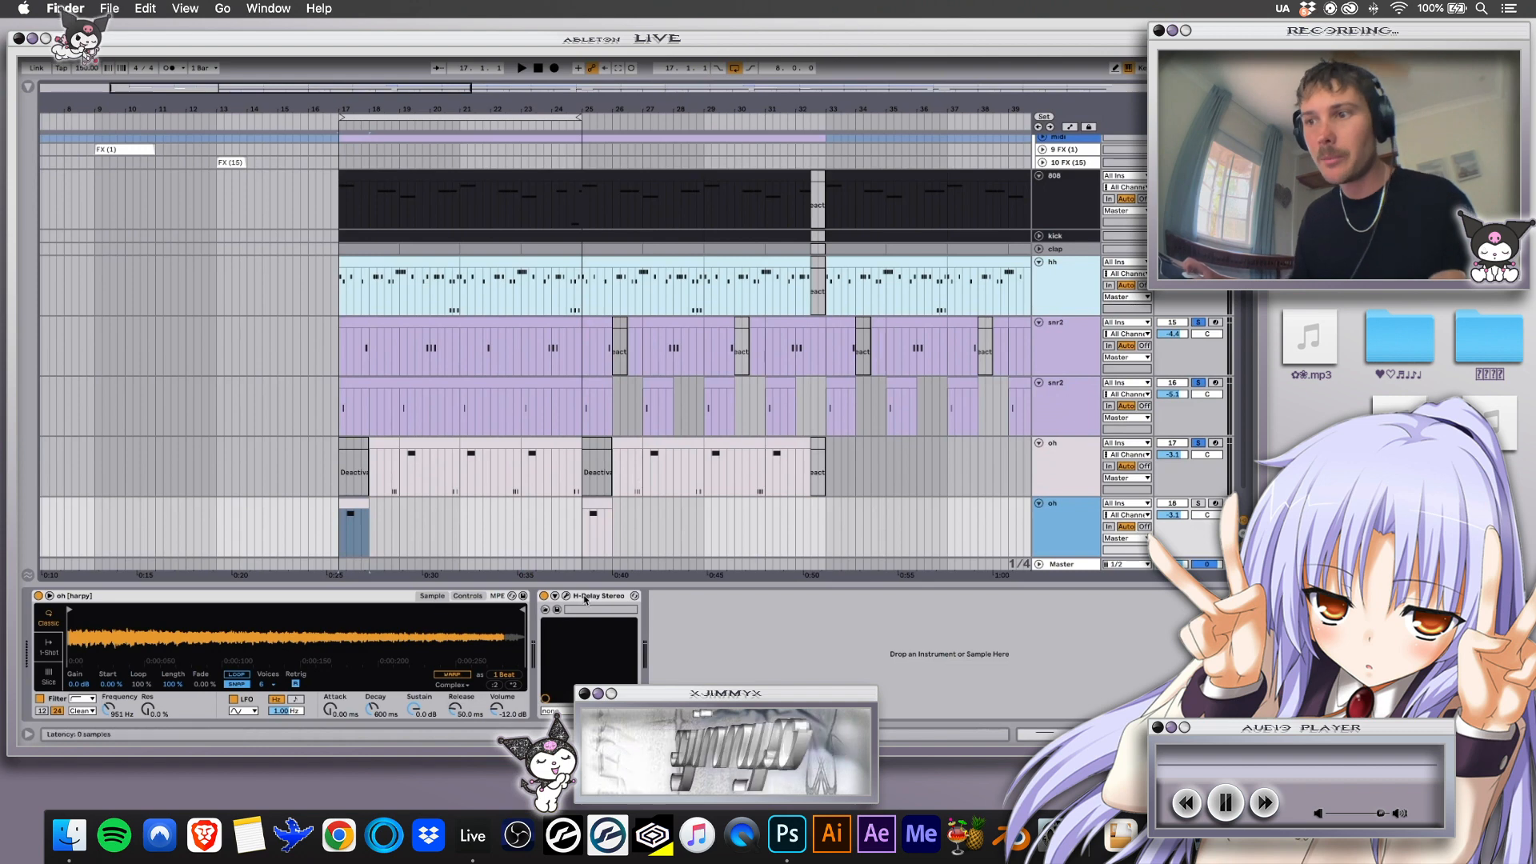
pyautogui.click(357, 527)
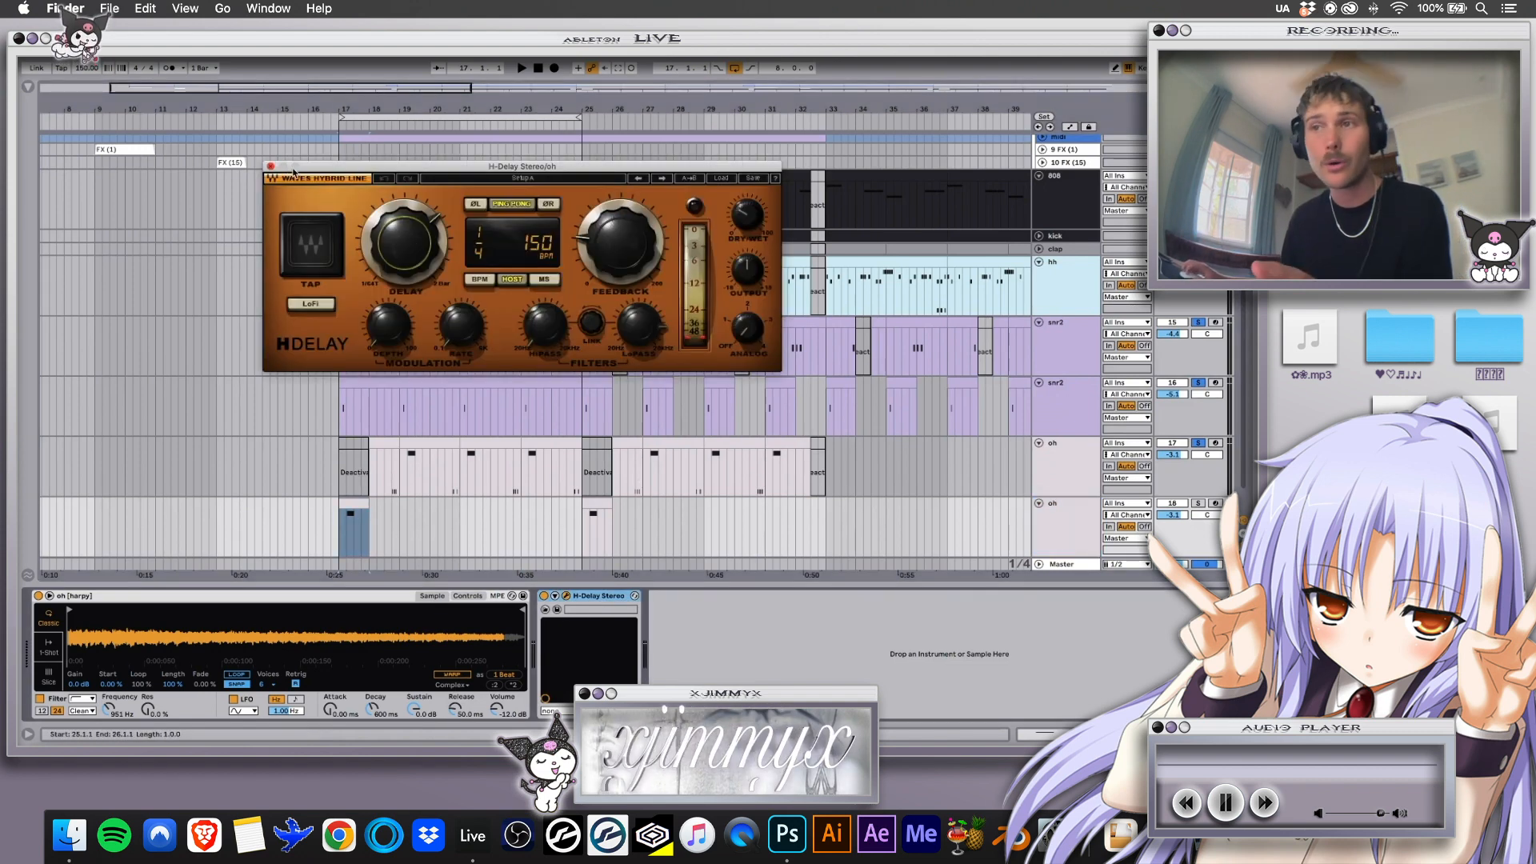
pyautogui.click(269, 167)
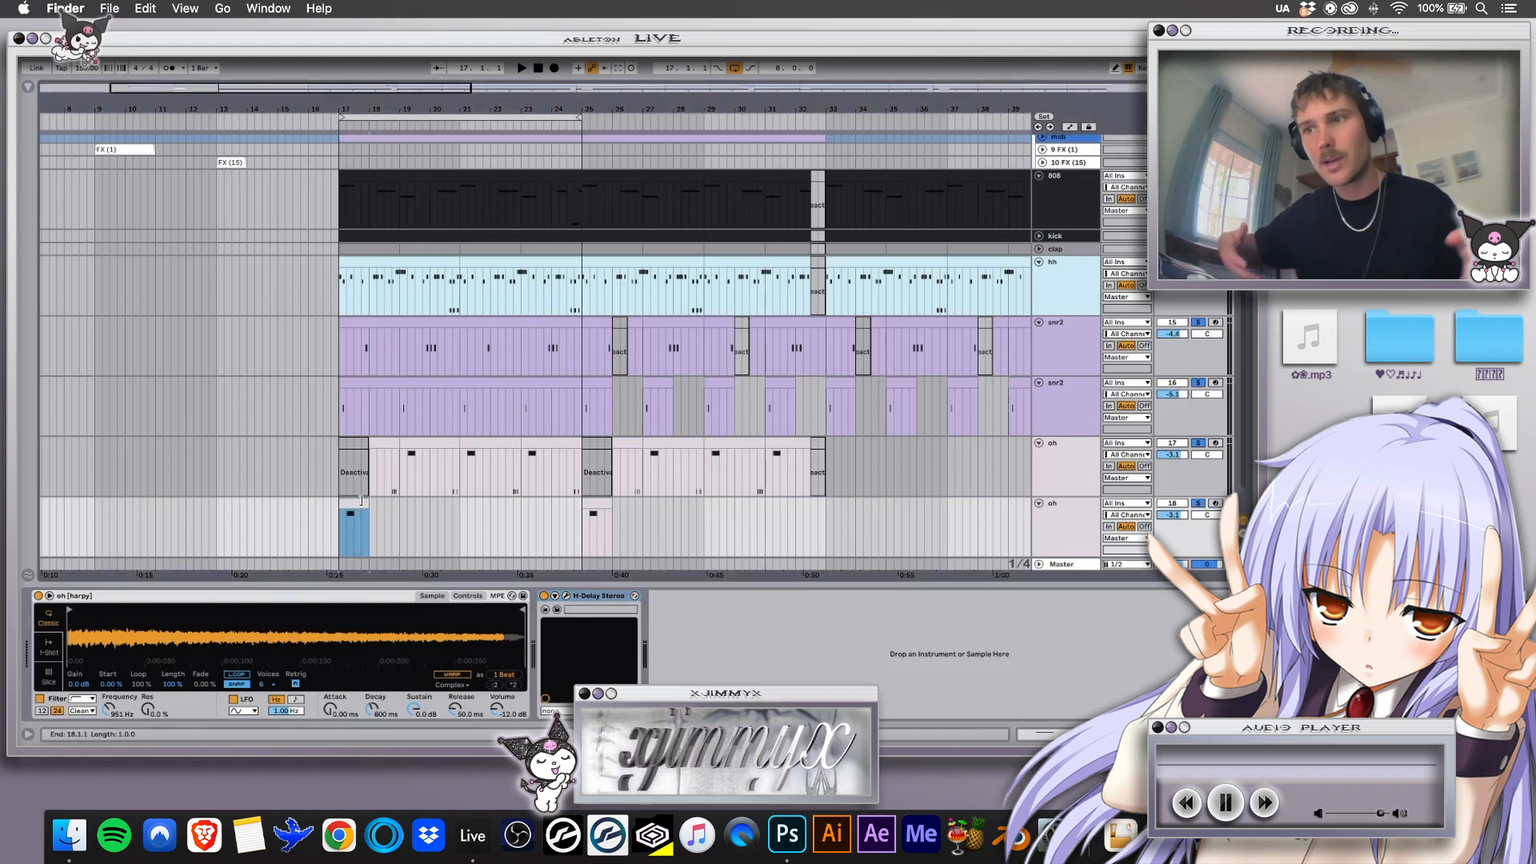
pyautogui.press('space')
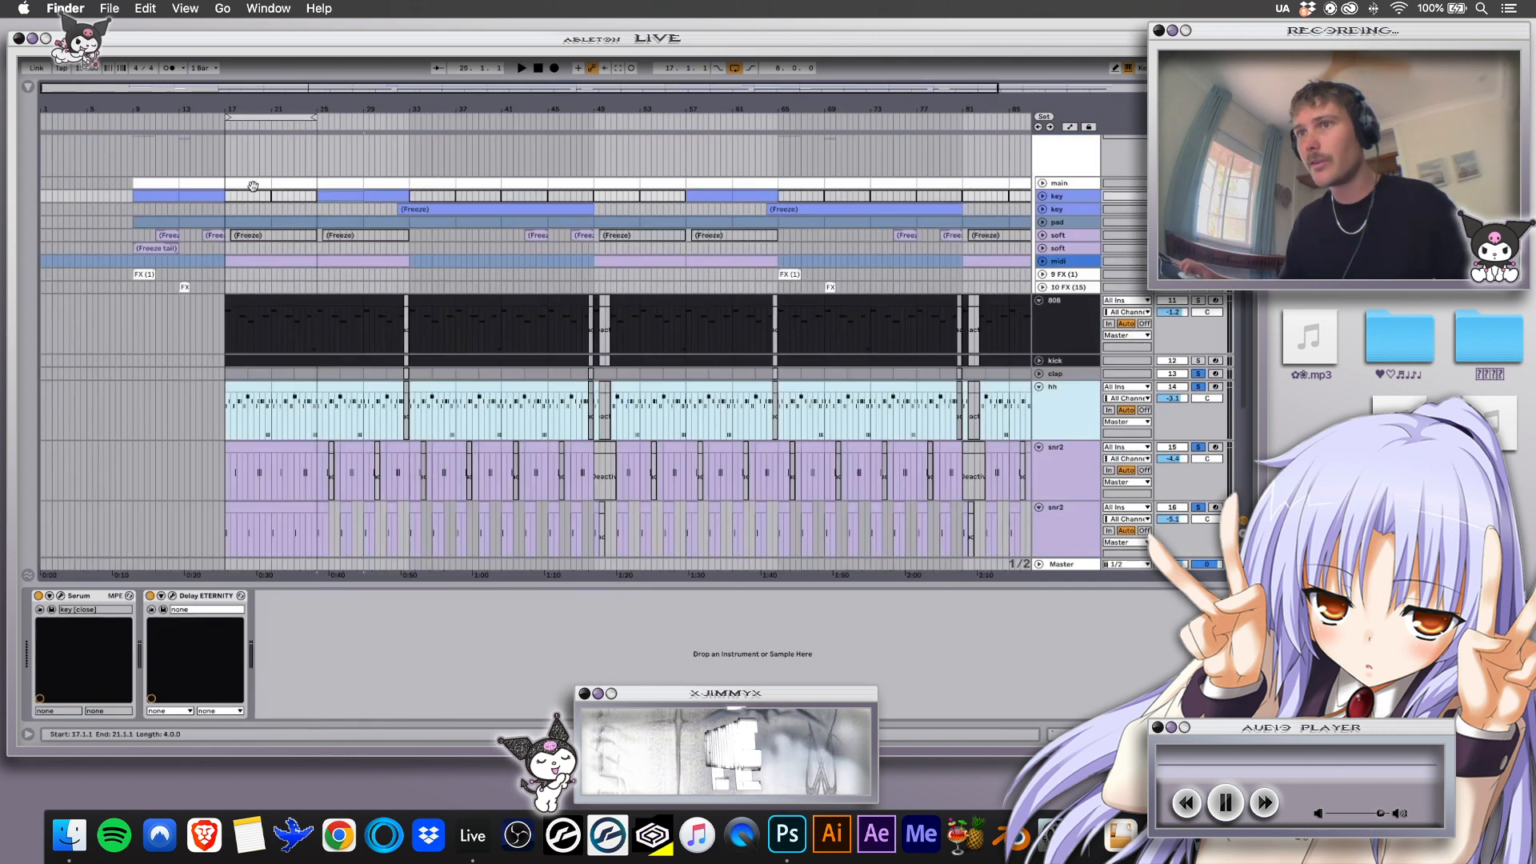
# Clear the drum track solos and play the full arrangement from bar 17
pyautogui.click(253, 185)
pyautogui.scroll(2, 639, 345)
pyautogui.click(1197, 201)
pyautogui.press('space')
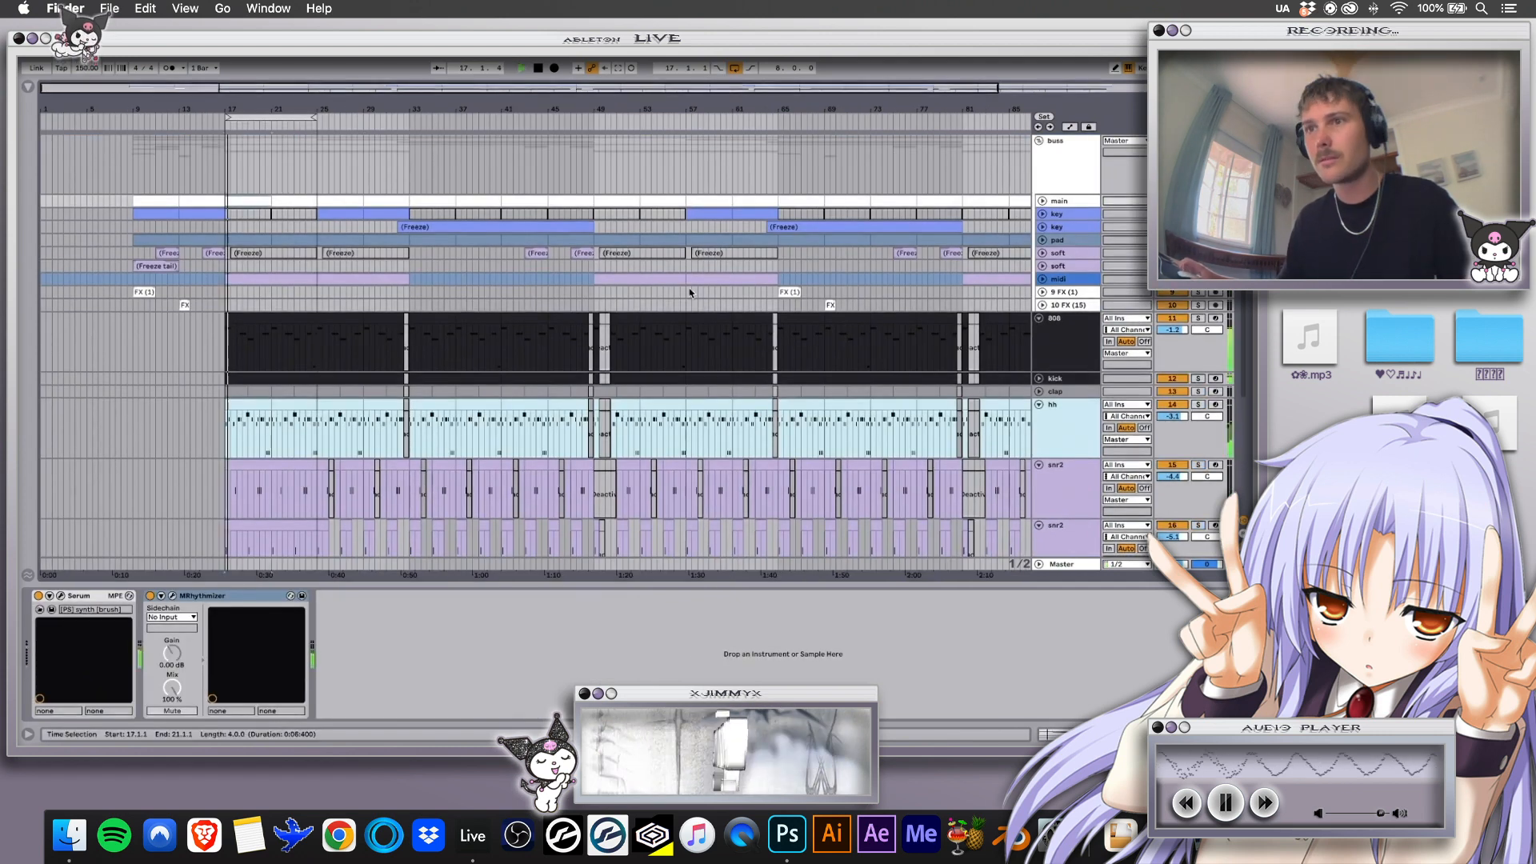
# Unfold both key tracks to show how their clips are arranged around bars 25 to 33
pyautogui.click(353, 212)
pyautogui.press('u')
pyautogui.click(379, 214)
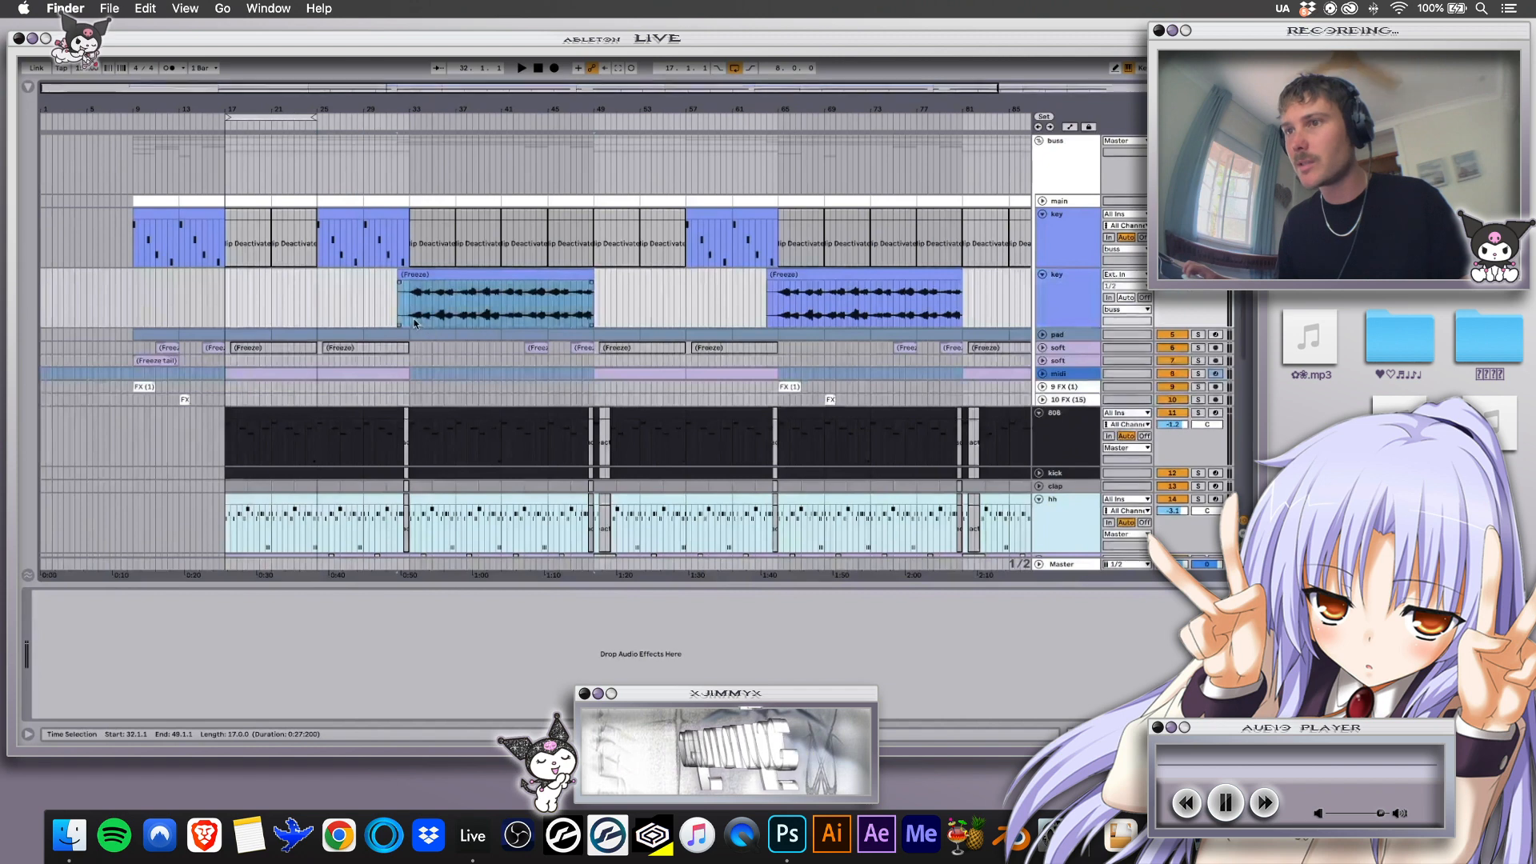
# Select the lower key track's frozen audio from bar 33 to 49 and set the loop to that range
pyautogui.click(413, 322)
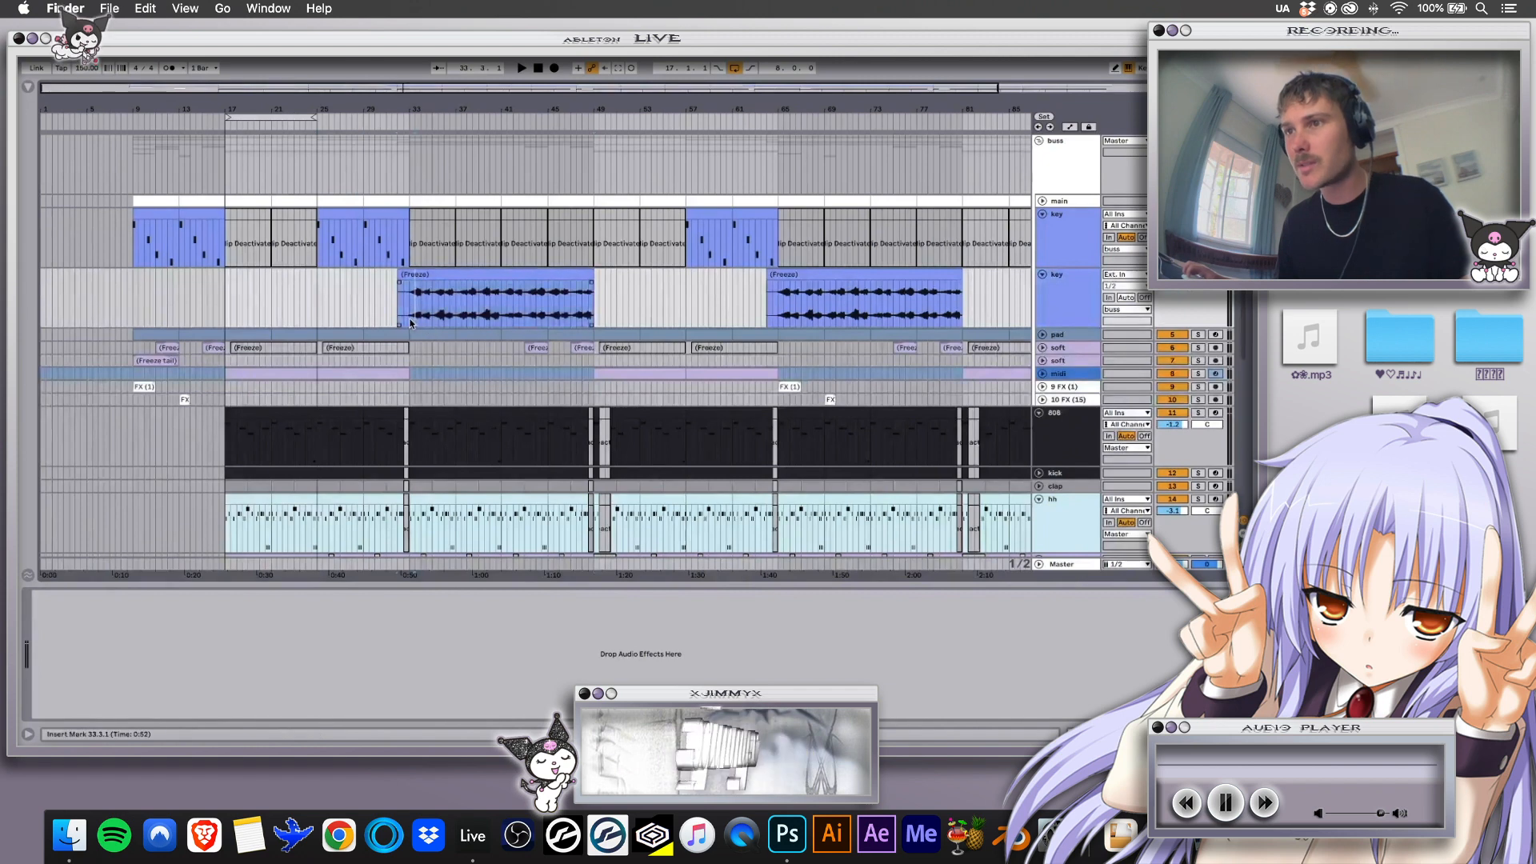
pyautogui.moveTo(410, 323); pyautogui.dragTo(592, 308)
pyautogui.press('super+l')
pyautogui.click(346, 212)
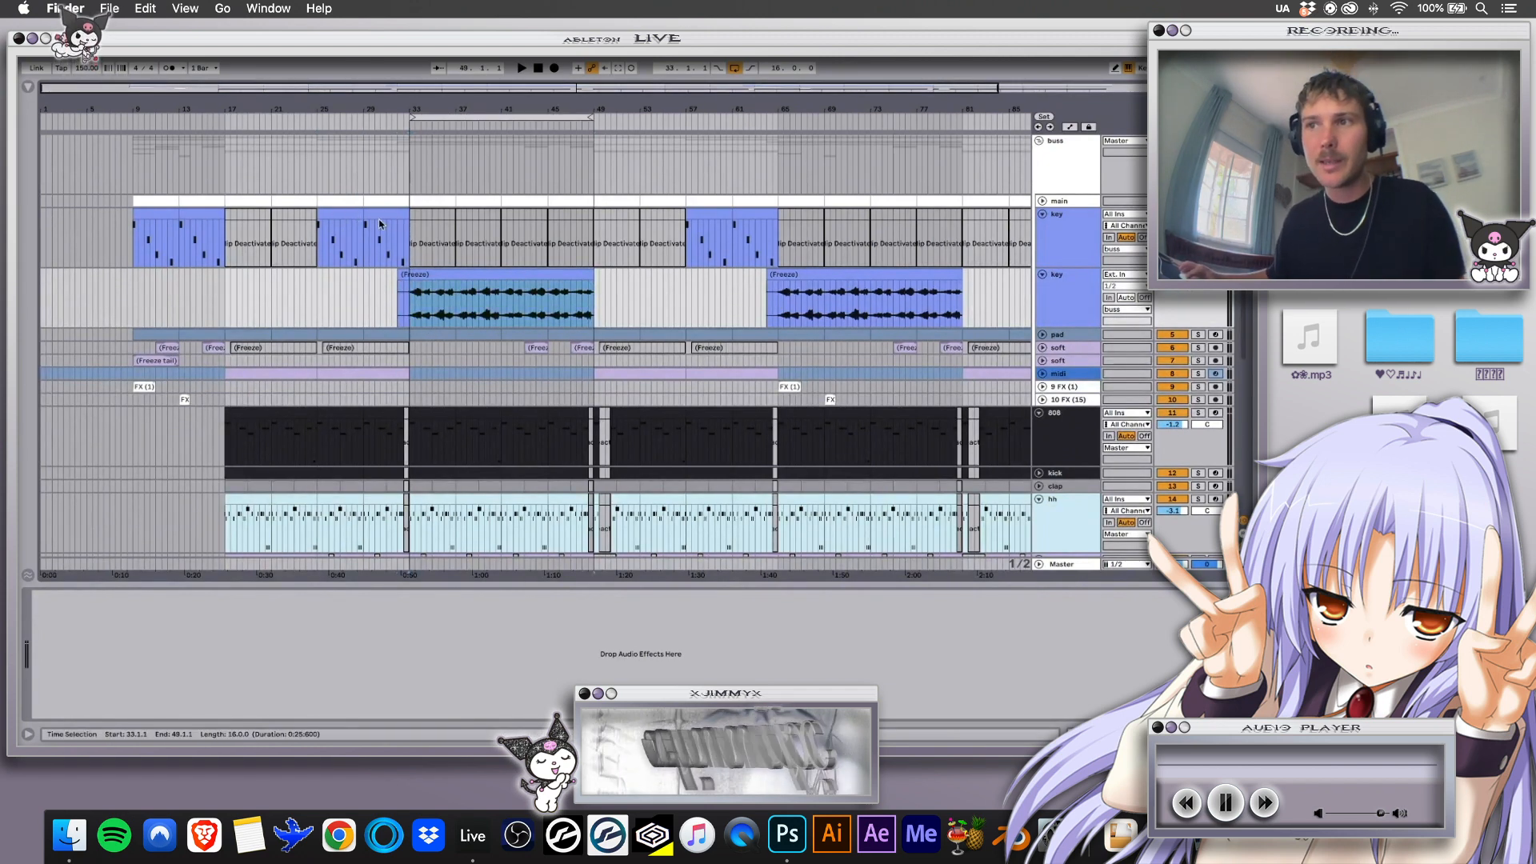
pyautogui.click(433, 275)
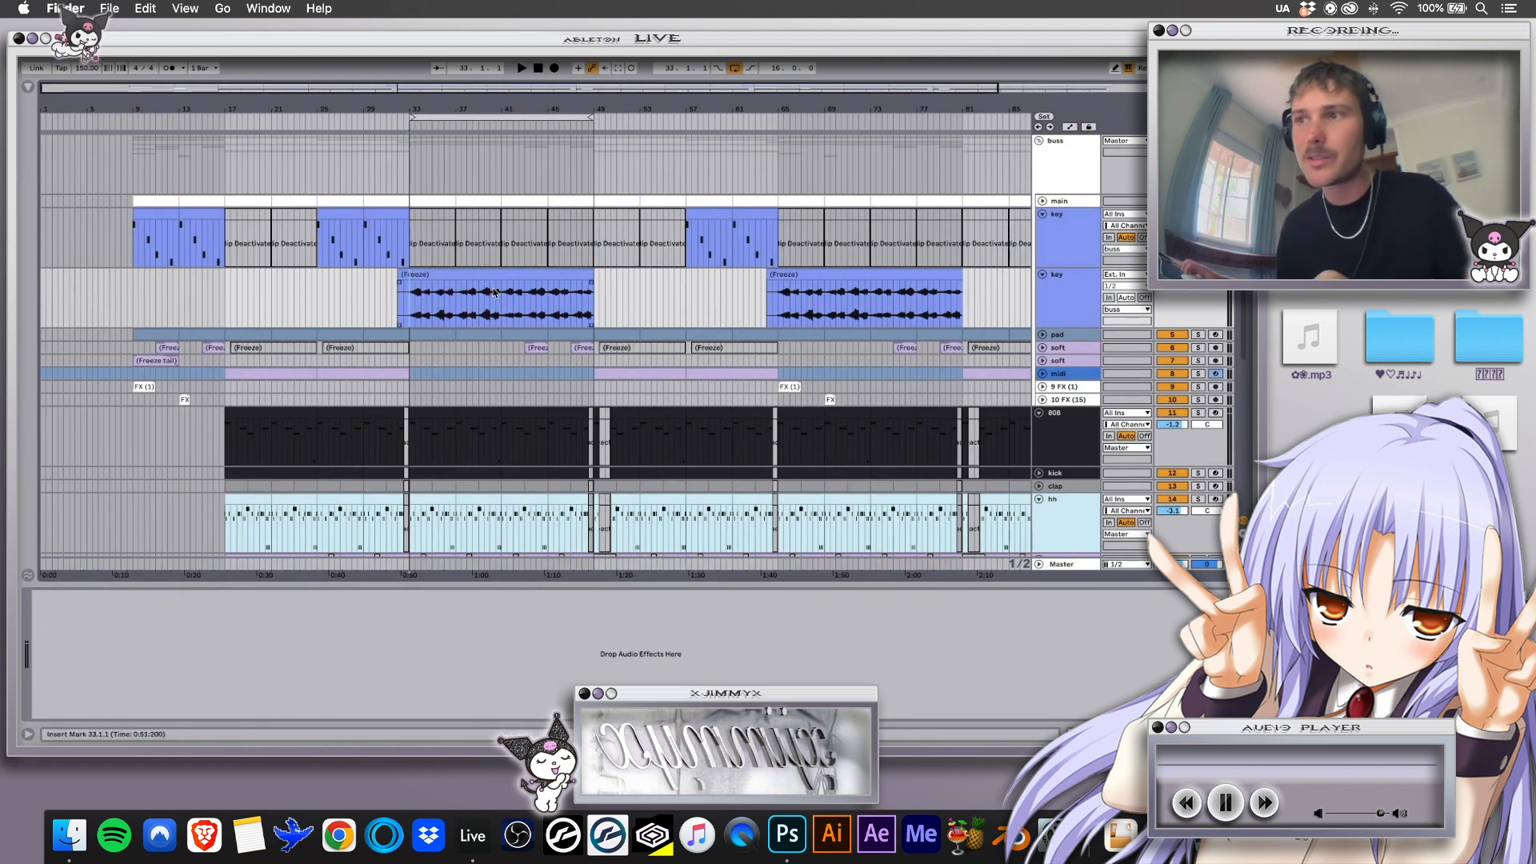
# Play the looped section from bar 33
pyautogui.press('space')
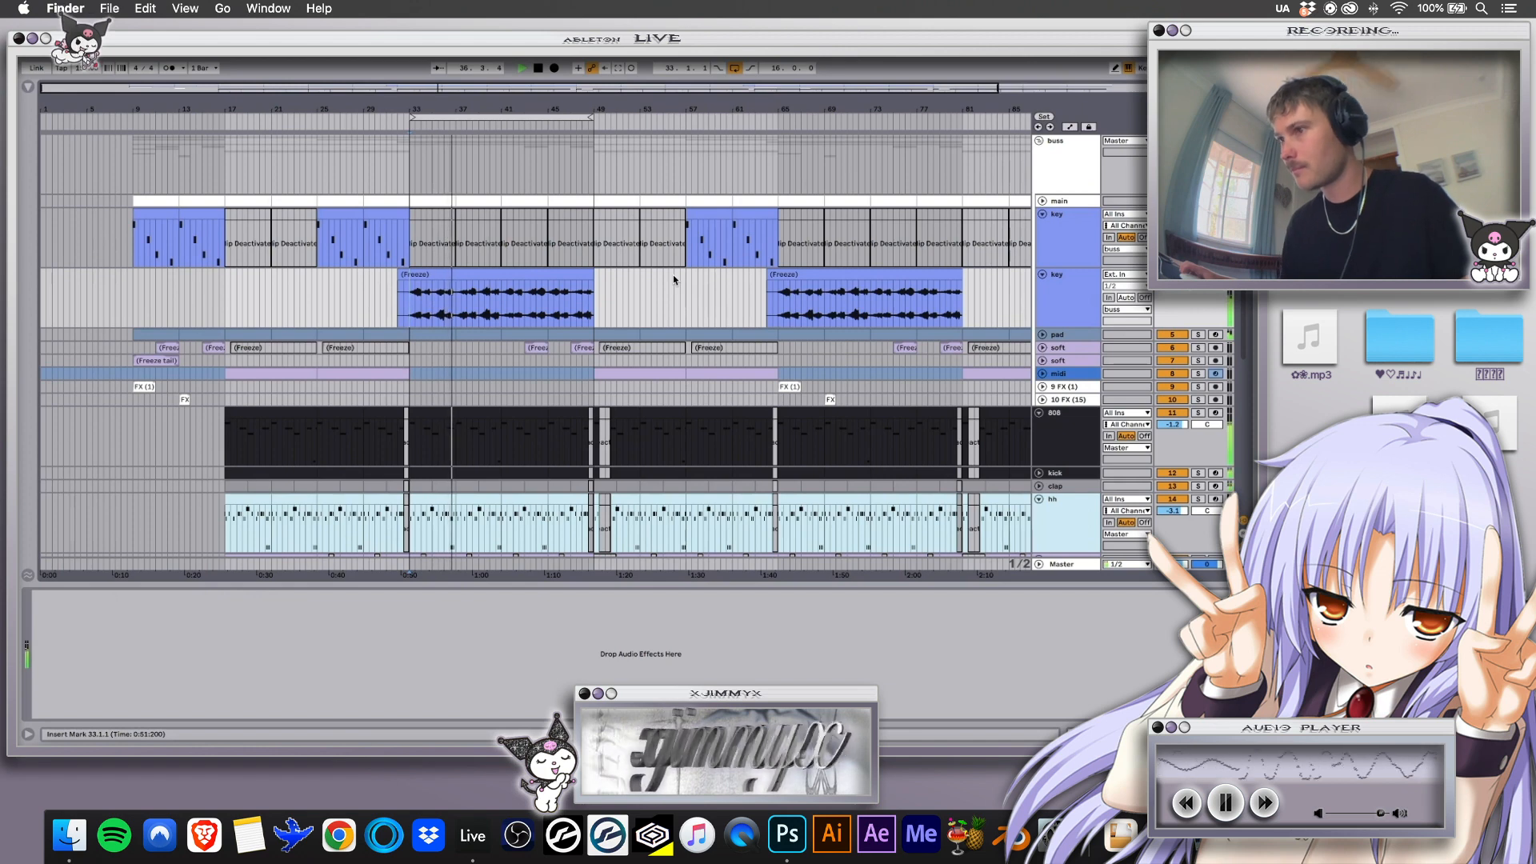
# Examine the devices on the buss, 808, clap, hh, snare and oh tracks one after another
pyautogui.click(1058, 148)
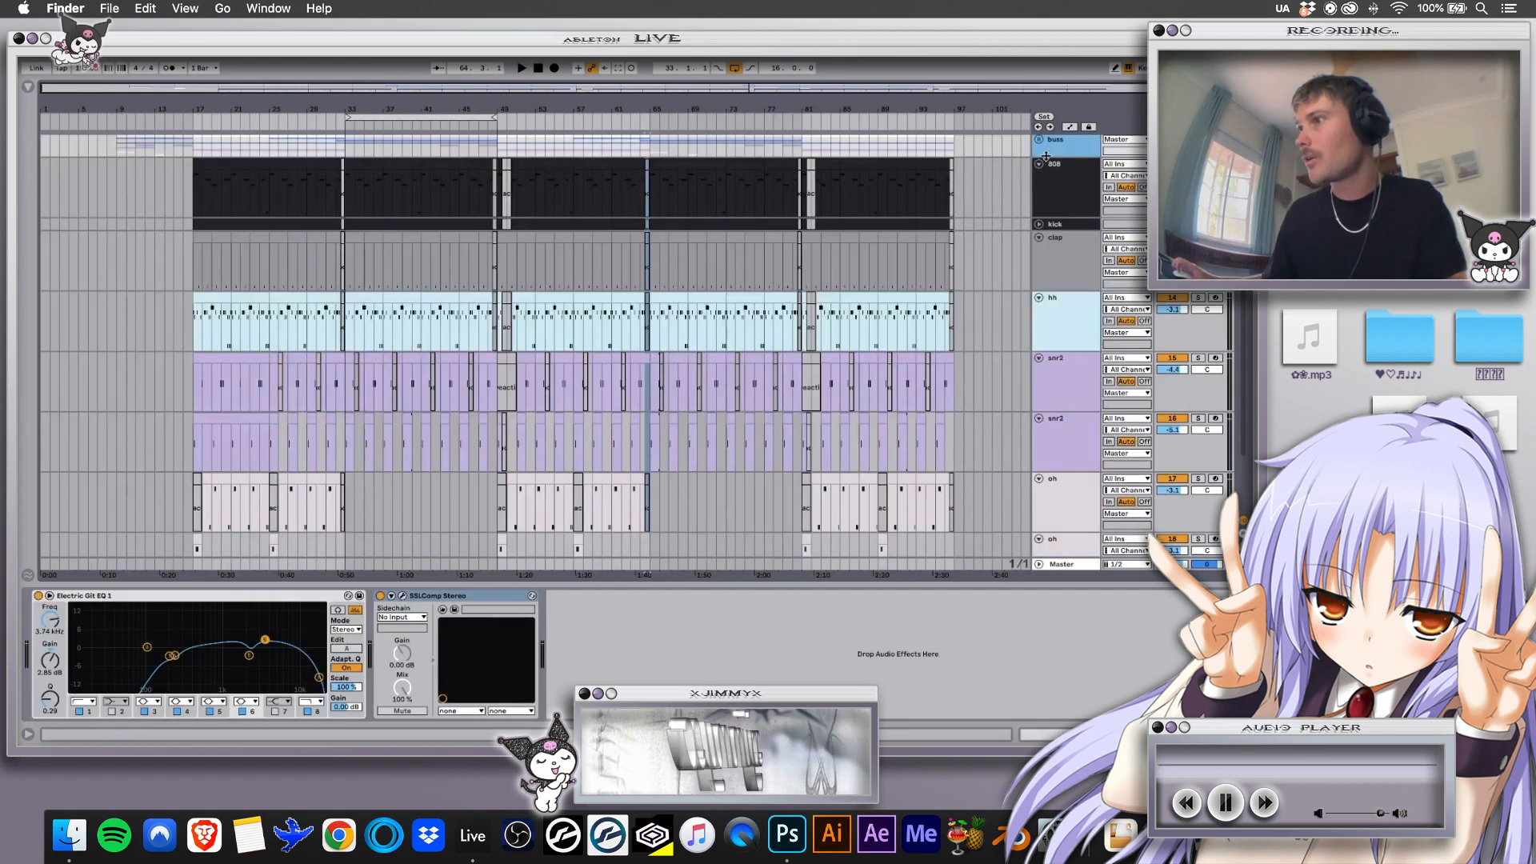
pyautogui.click(1056, 184)
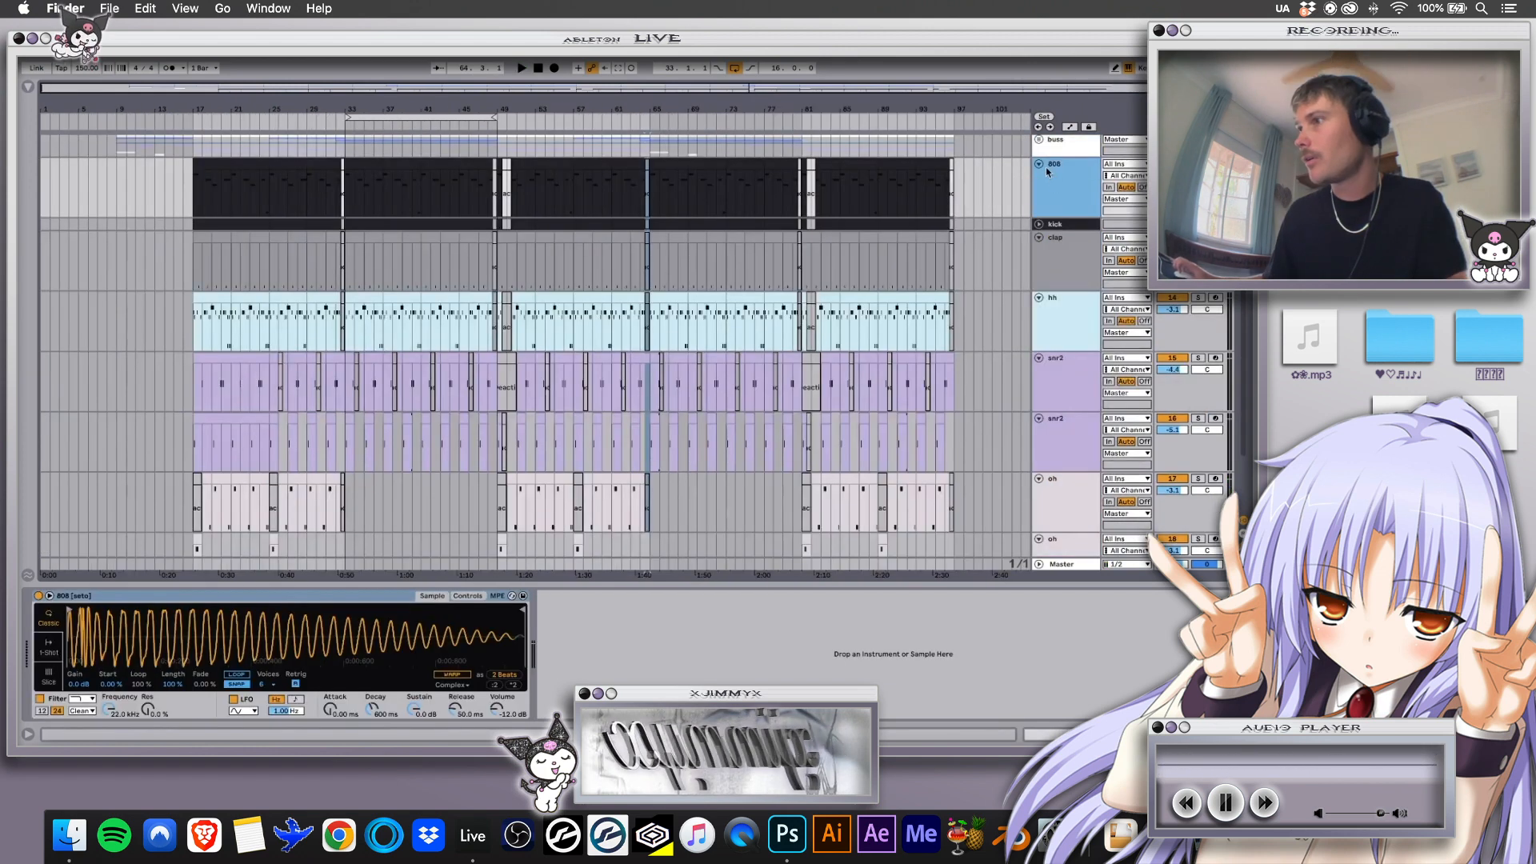
pyautogui.click(1056, 256)
pyautogui.click(1052, 320)
pyautogui.click(1056, 380)
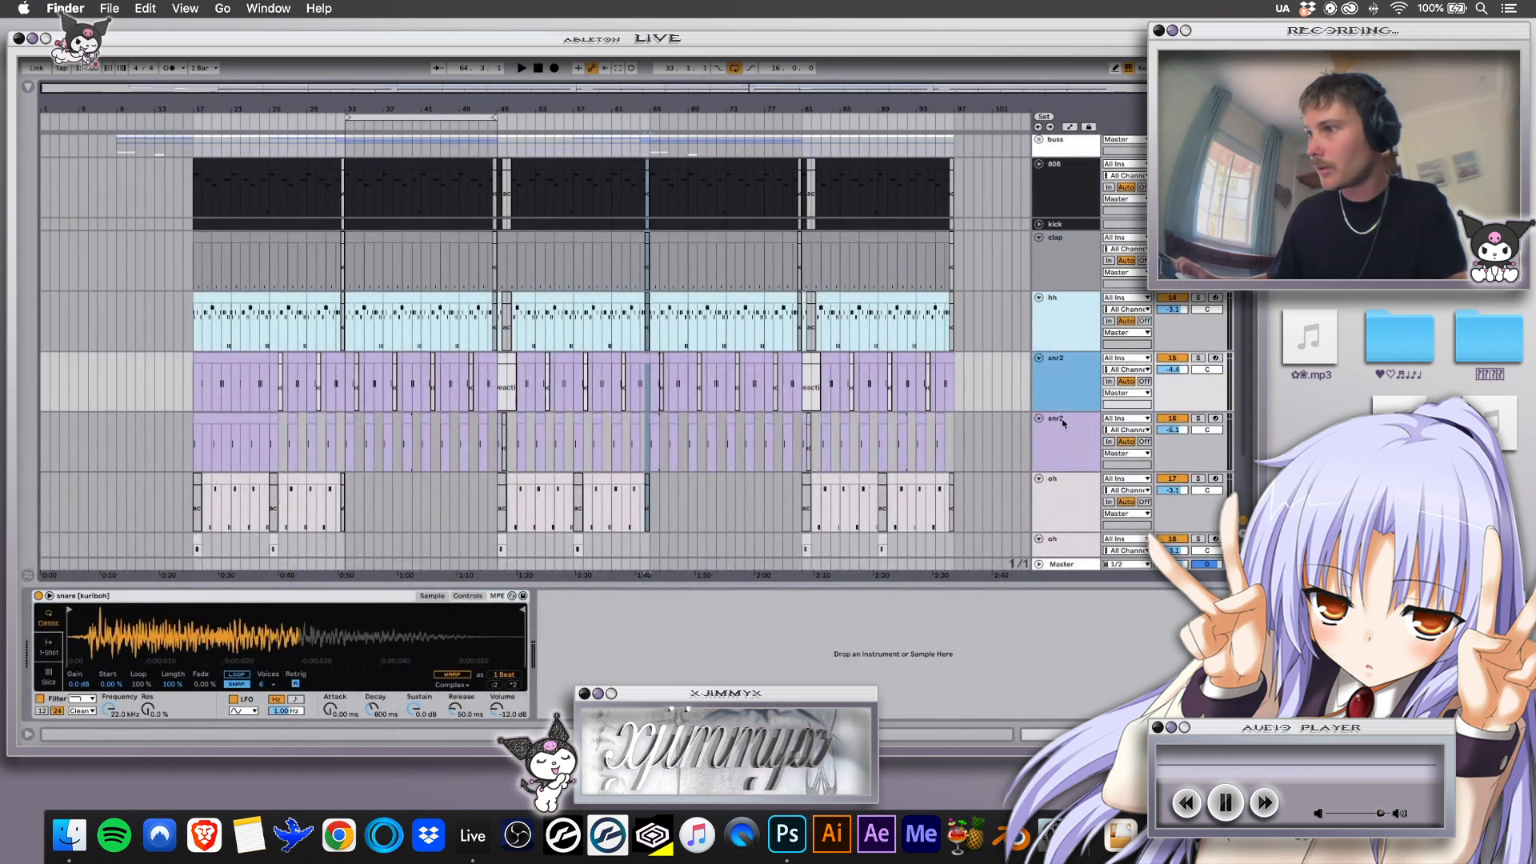
pyautogui.click(1063, 419)
pyautogui.click(1059, 483)
pyautogui.scroll(-2, 1060, 485)
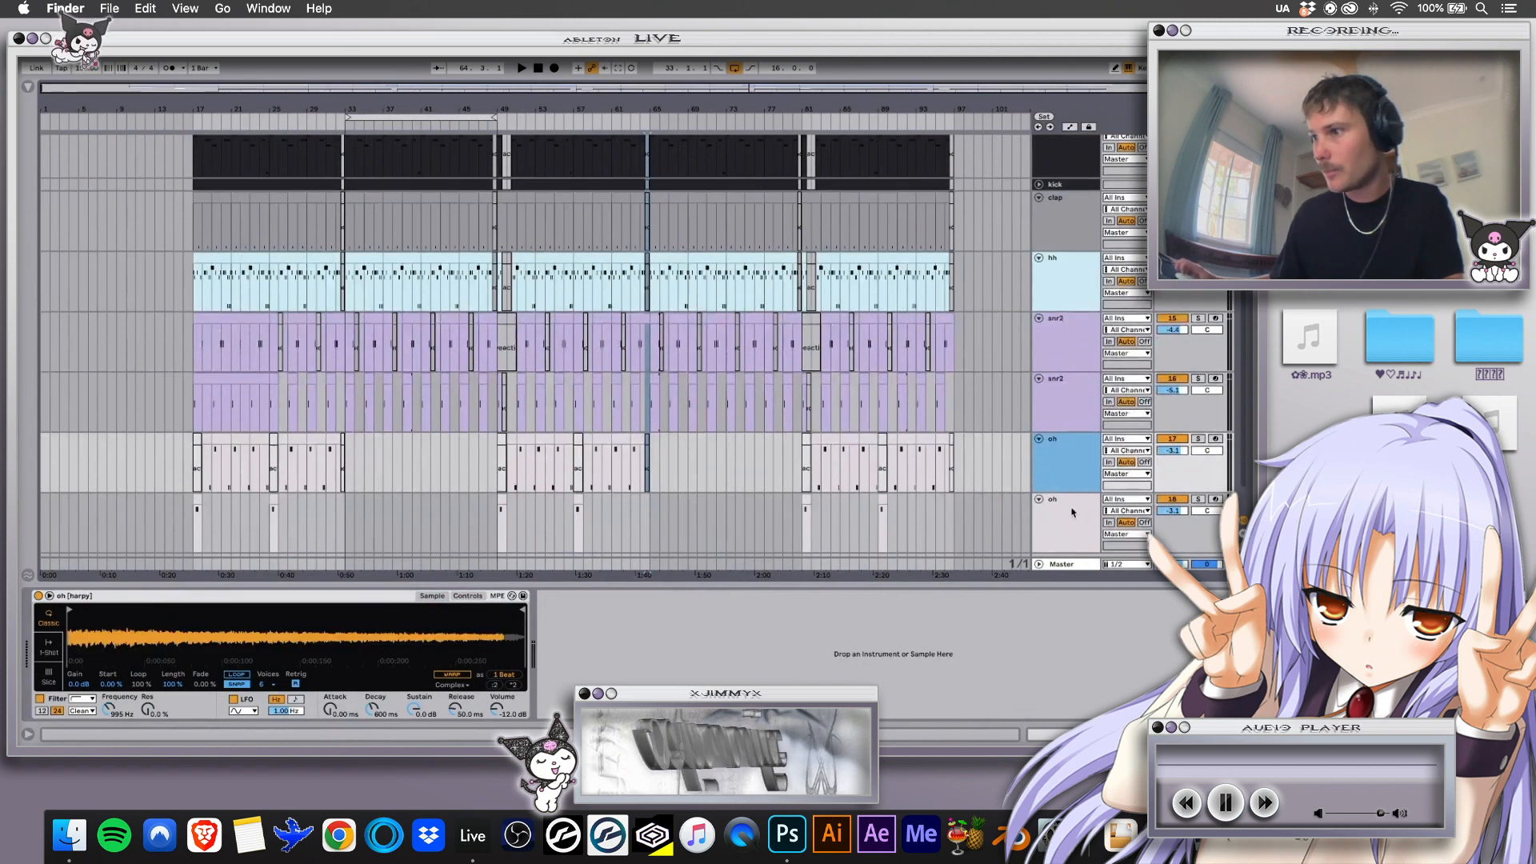
pyautogui.click(1072, 510)
pyautogui.scroll(-1, 1073, 510)
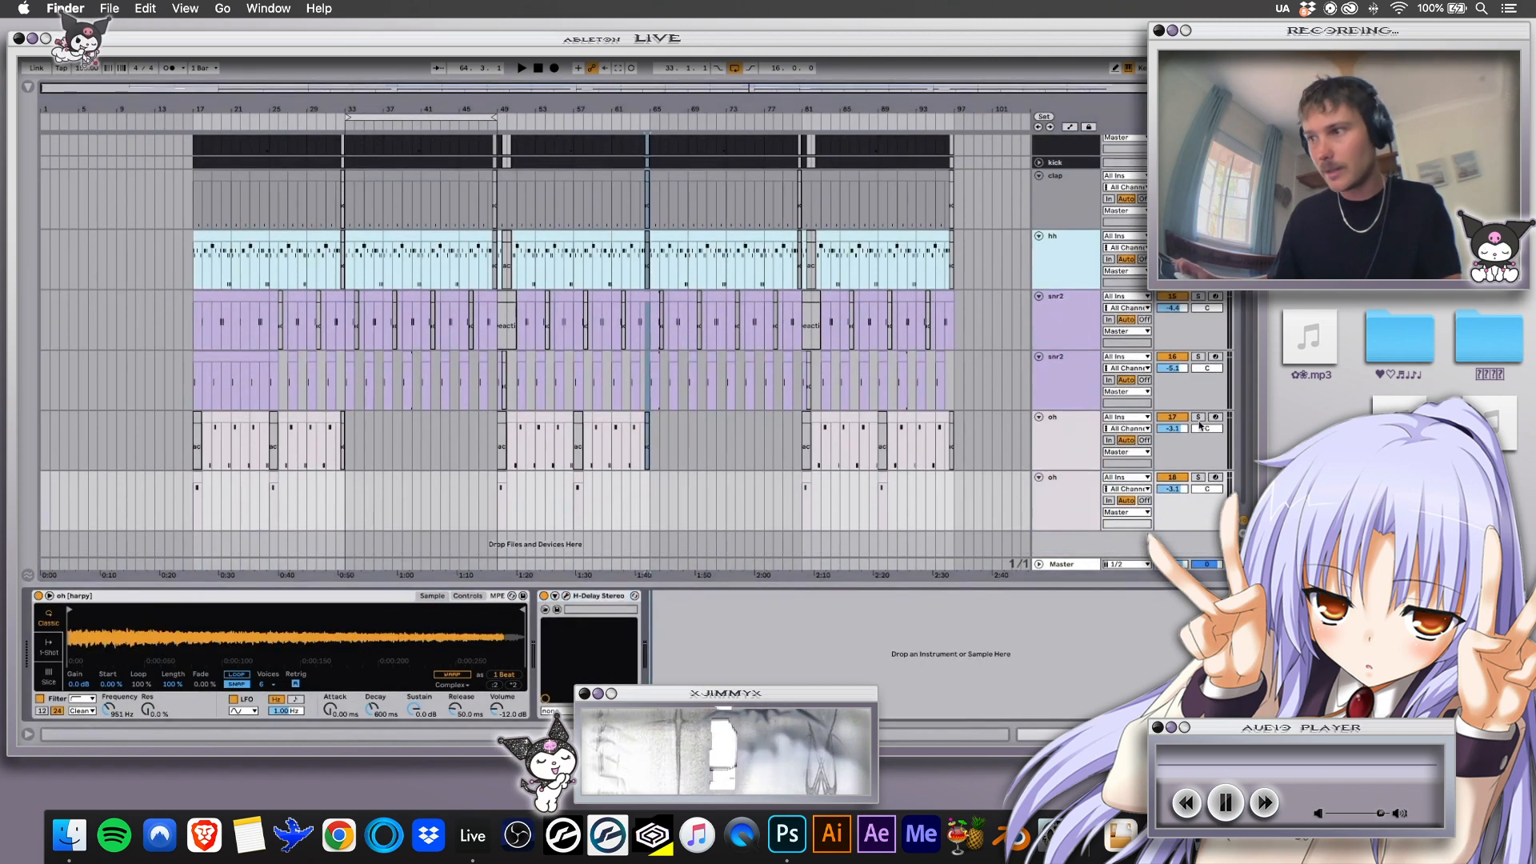
# Show the Master track's effects with the T-RackS Classic Clipper window open and reposition that window over the arrangement
pyautogui.click(1133, 563)
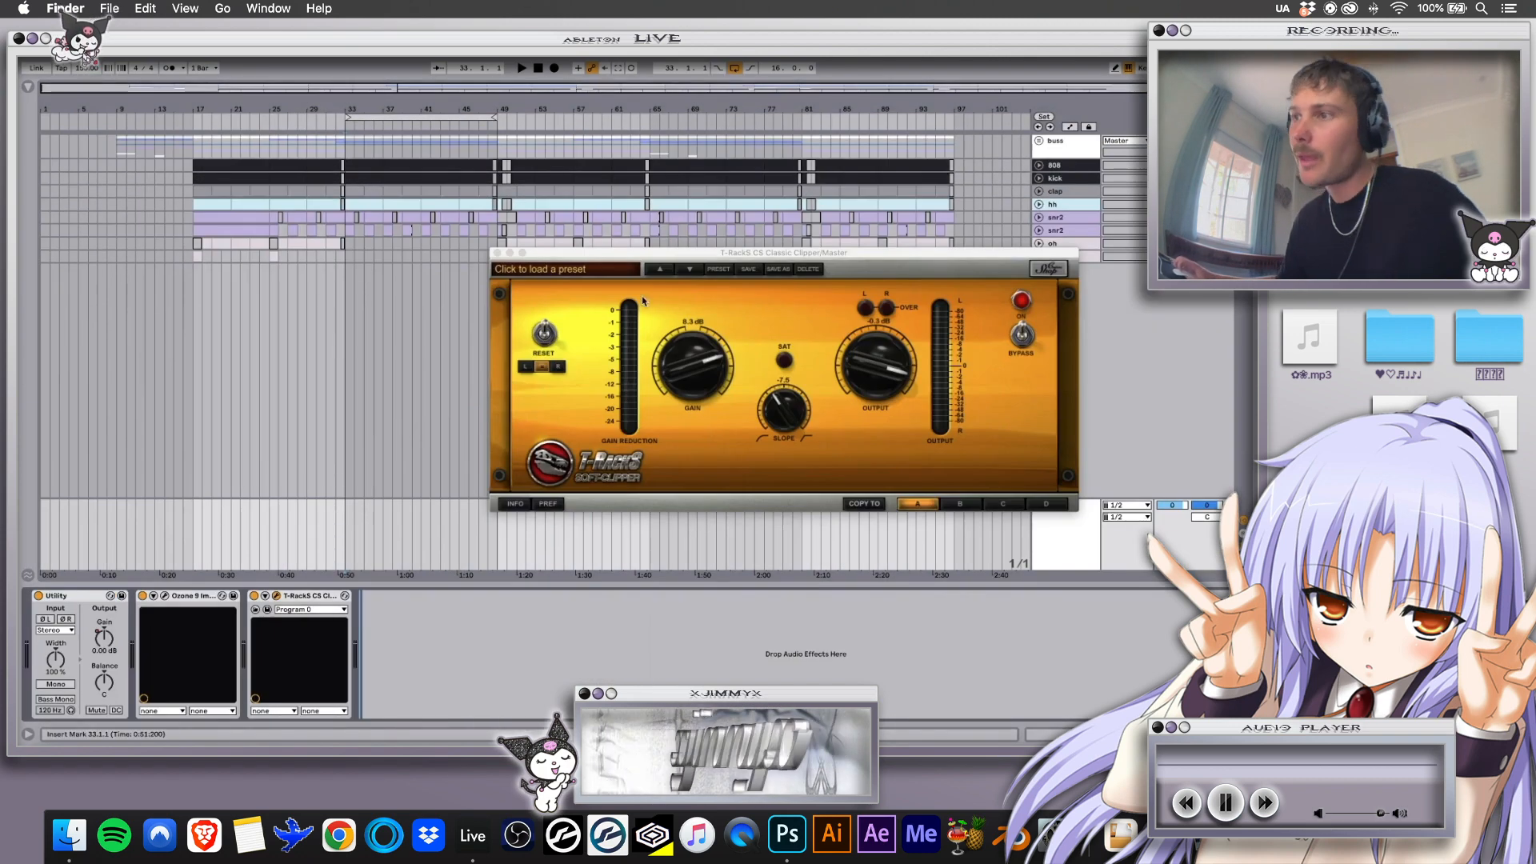
pyautogui.moveTo(685, 263); pyautogui.dragTo(700, 209)
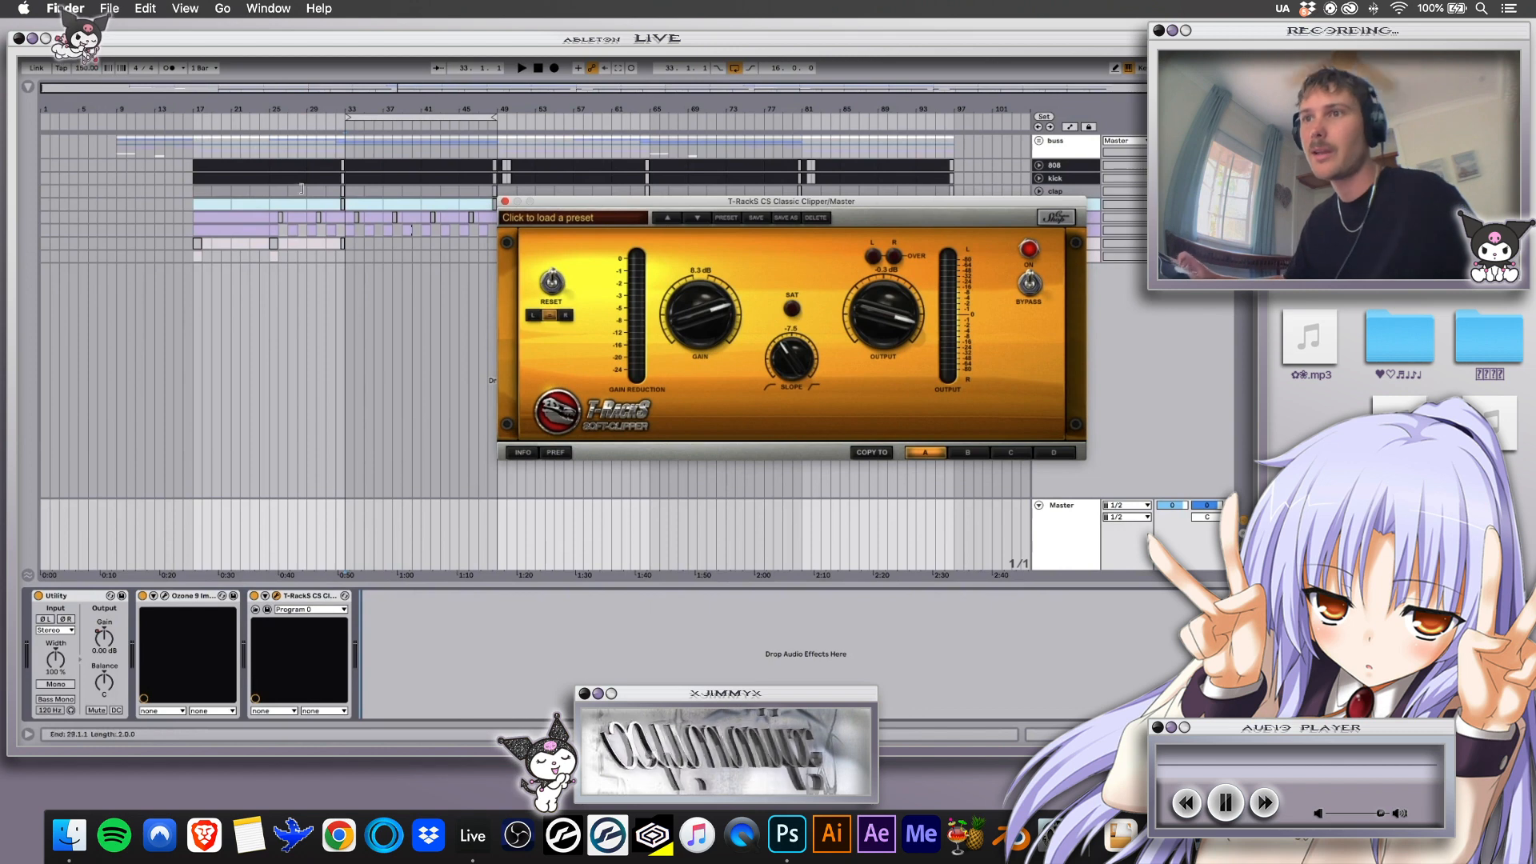
# Loop bars 17 to 25 and play them while watching the T-RackS clipper on the Master track
pyautogui.click(215, 174)
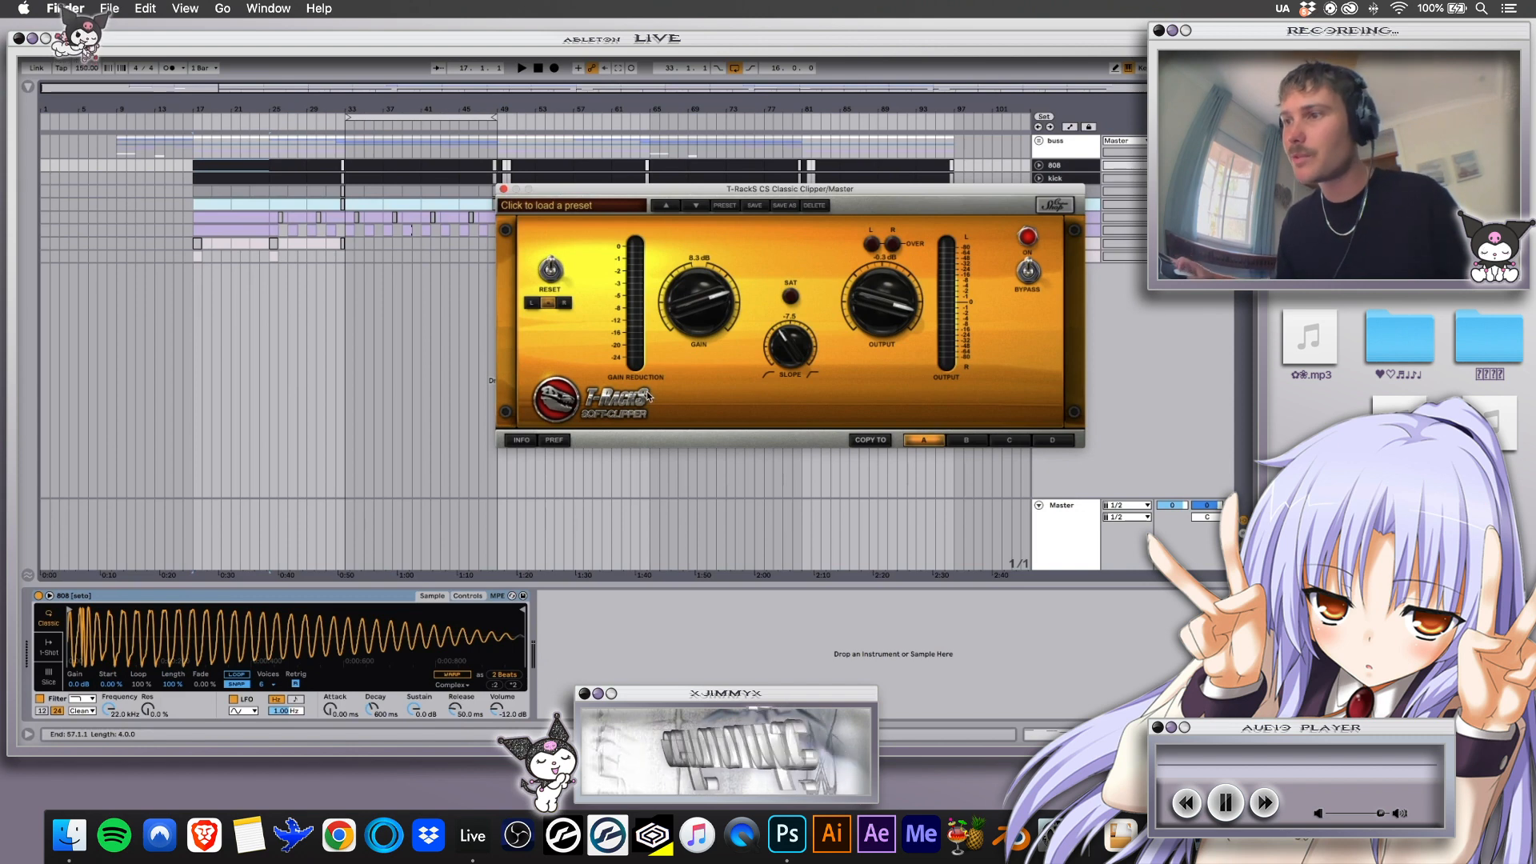
pyautogui.press('super+l')
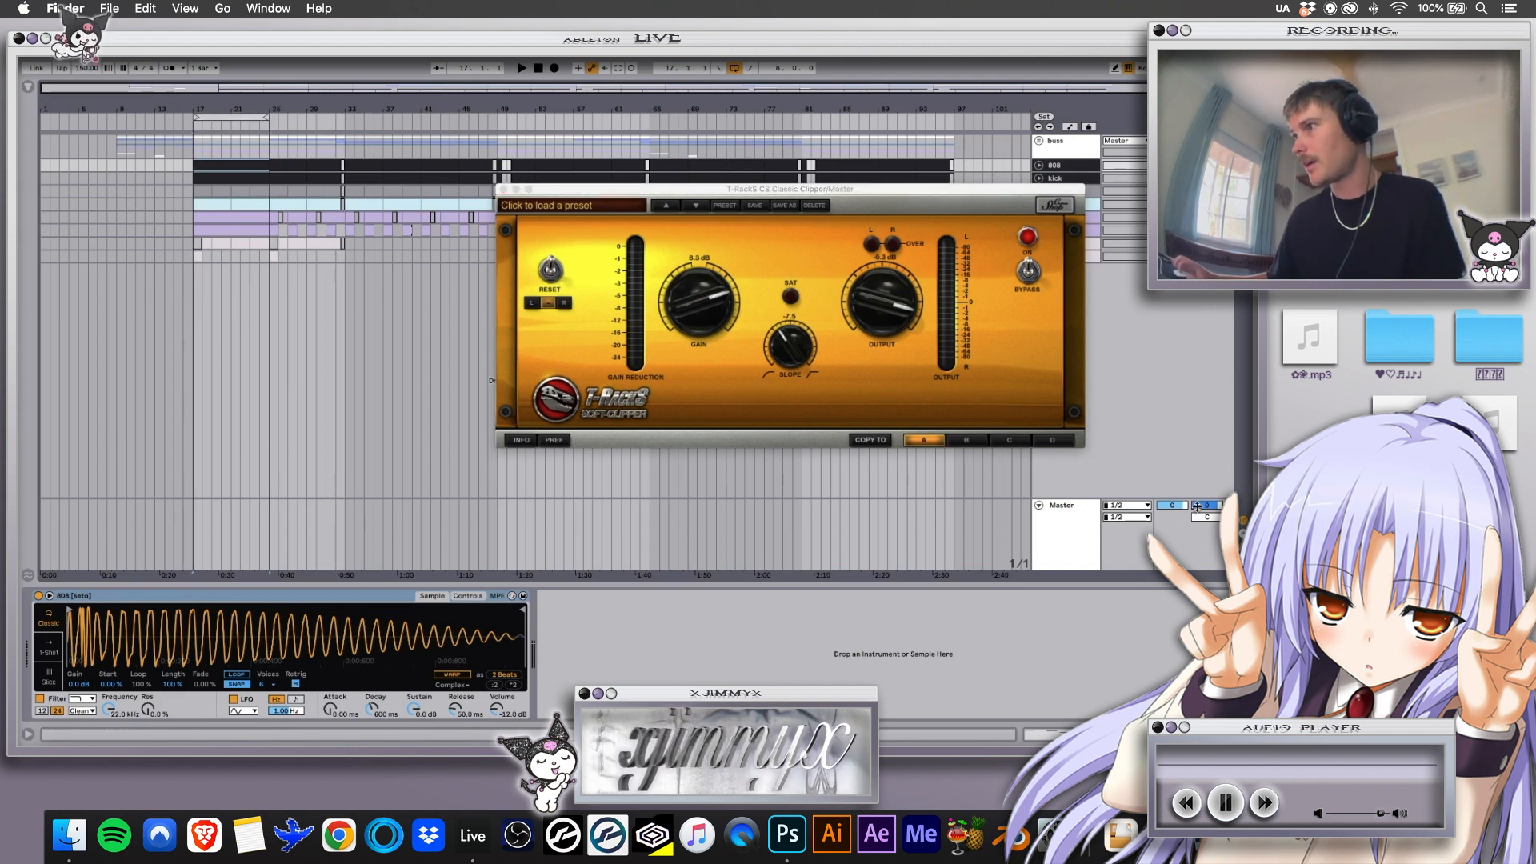
pyautogui.click(1094, 528)
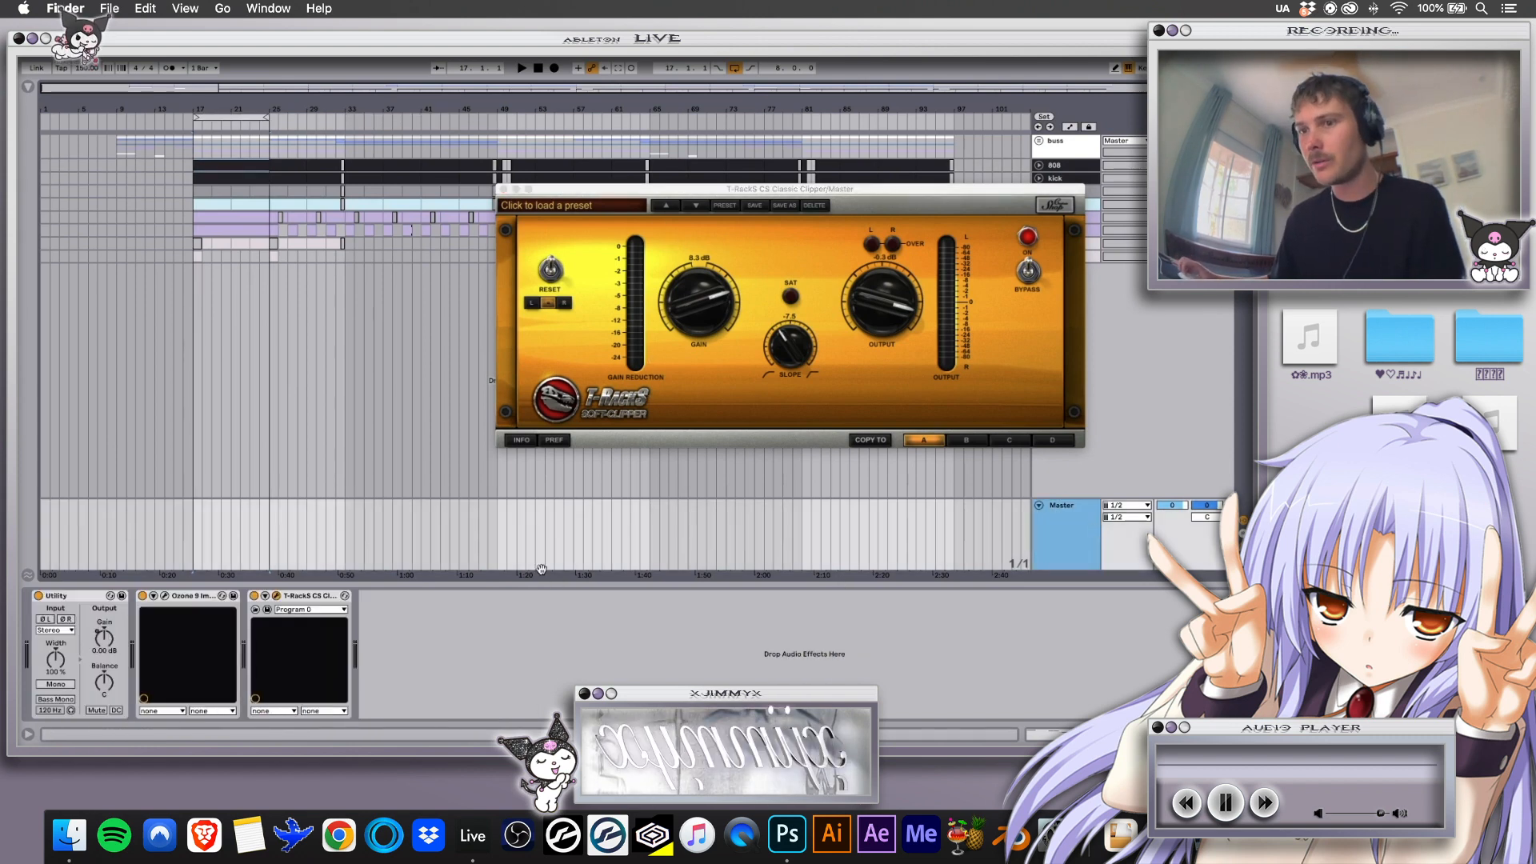
pyautogui.press('space')
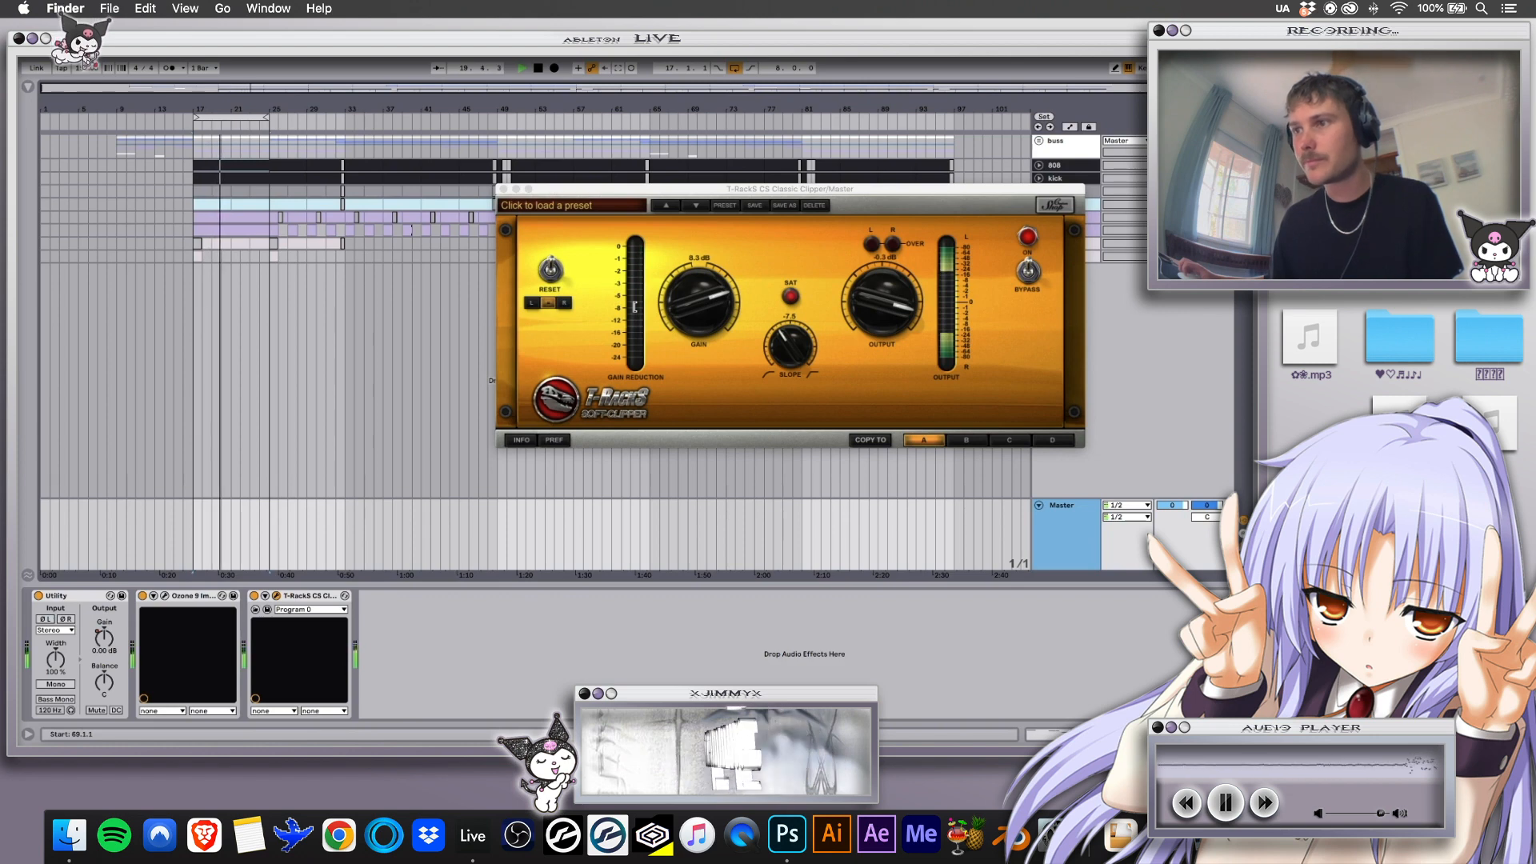
pyautogui.press('space')
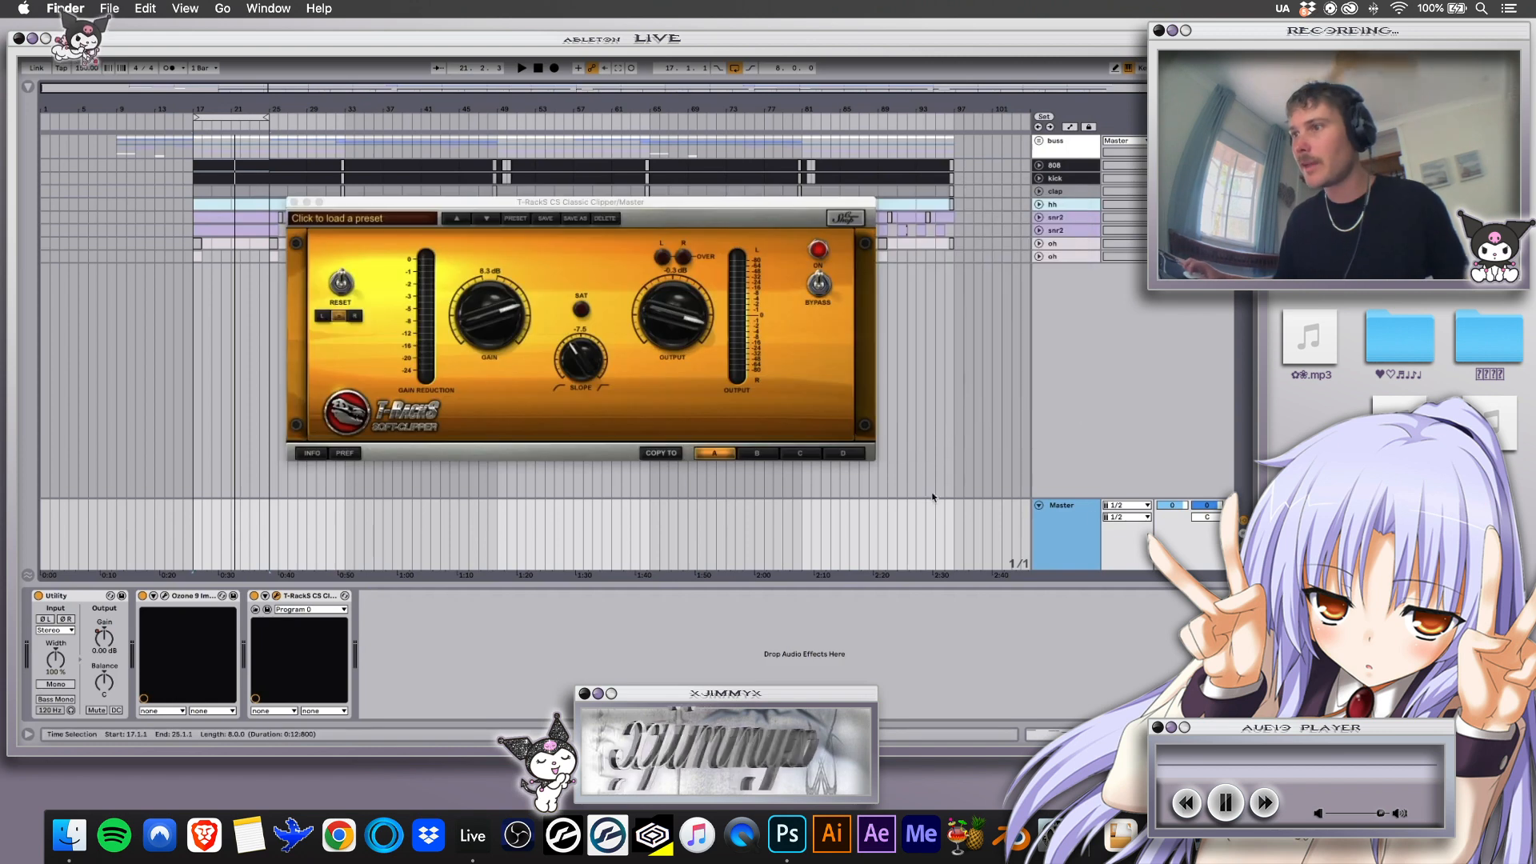
# Examine the track volumes in the Session View mixer with the clipper window closed, and return to the arrangement
pyautogui.hotkey('shift', 'Tab')
pyautogui.hotkey('shift', 'Tab')
pyautogui.press('Tab')
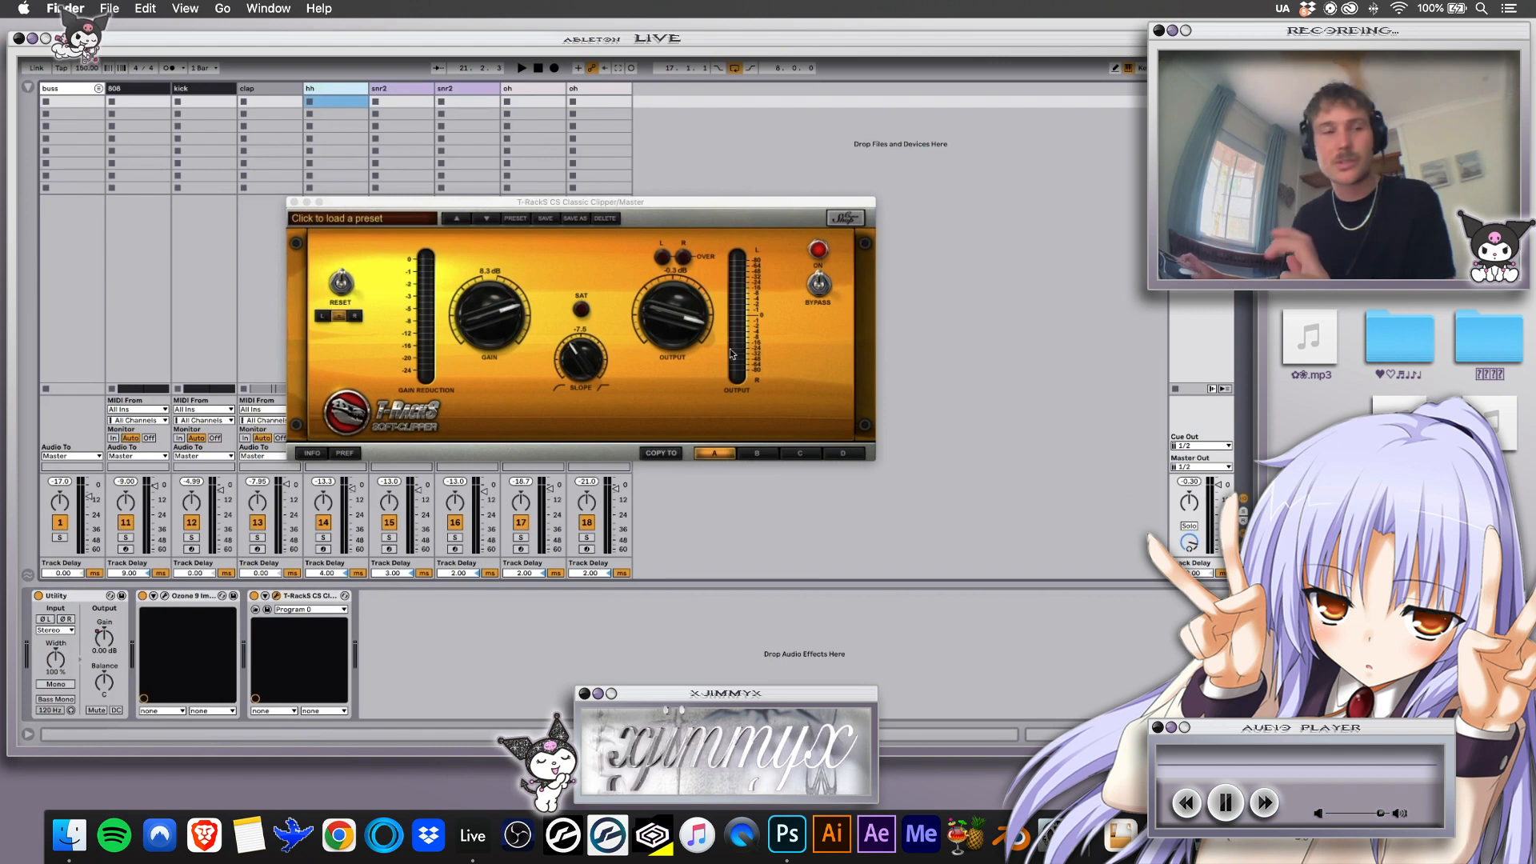
pyautogui.click(276, 595)
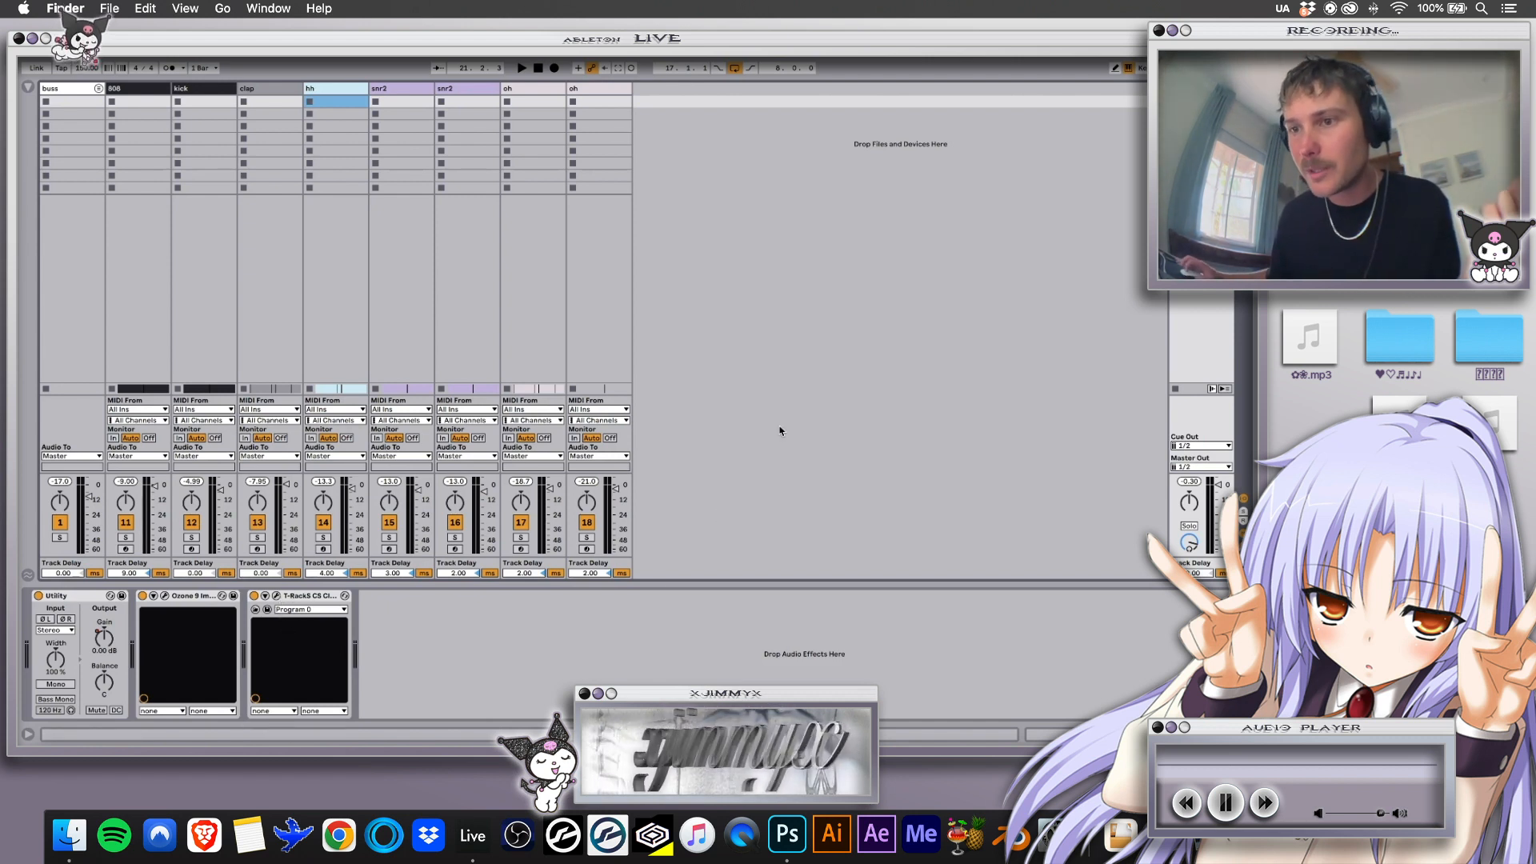
pyautogui.press('Tab')
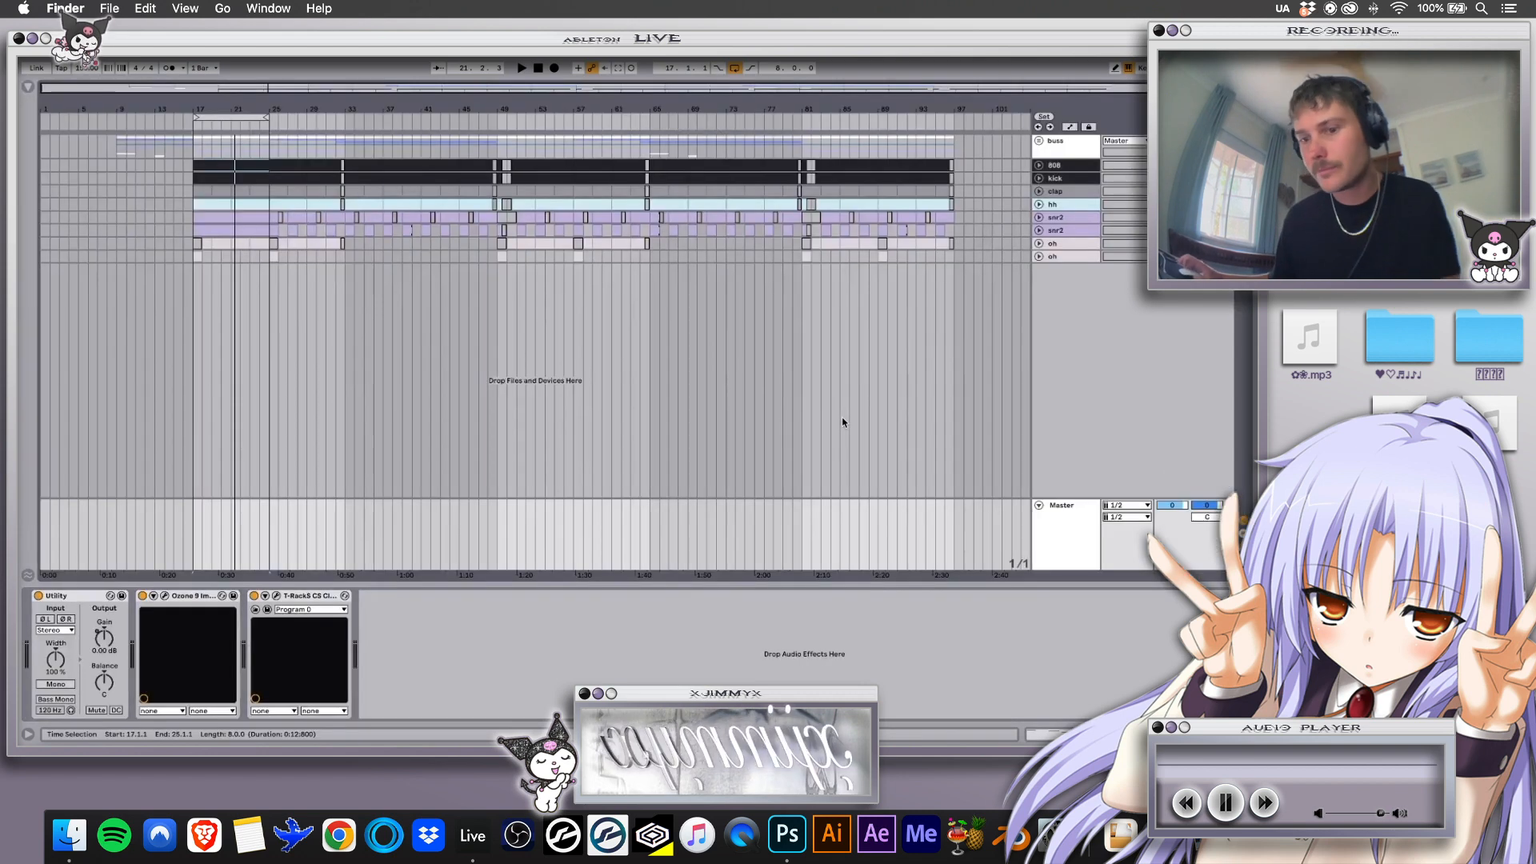
# Extend the loop's end to bar 49, play from bar 10, and show the buss track's effects
pyautogui.click(121, 154)
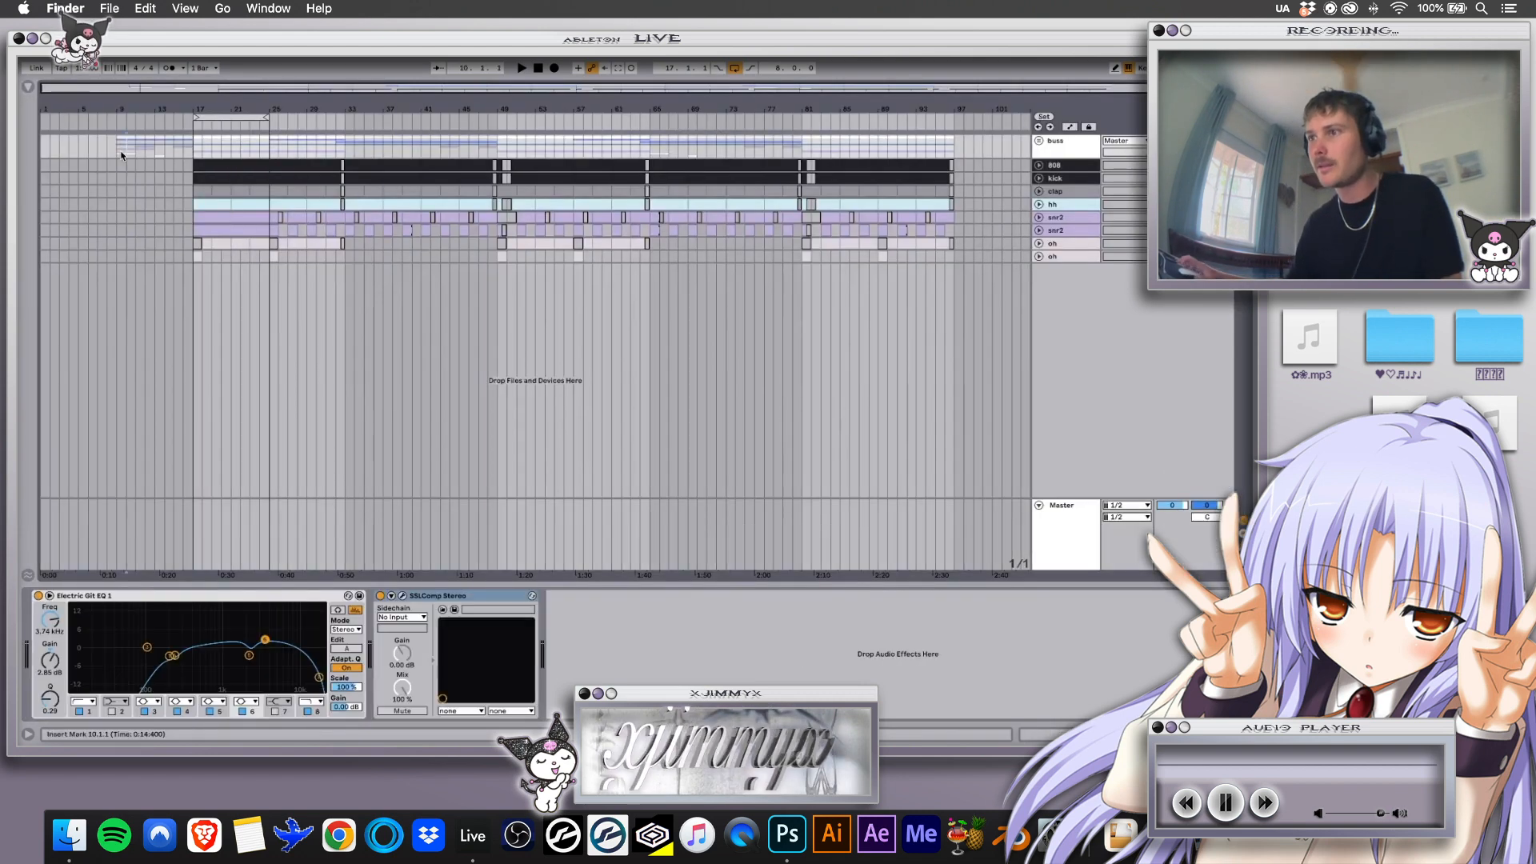
pyautogui.moveTo(264, 117); pyautogui.dragTo(496, 118)
pyautogui.press('space')
pyautogui.click(1065, 142)
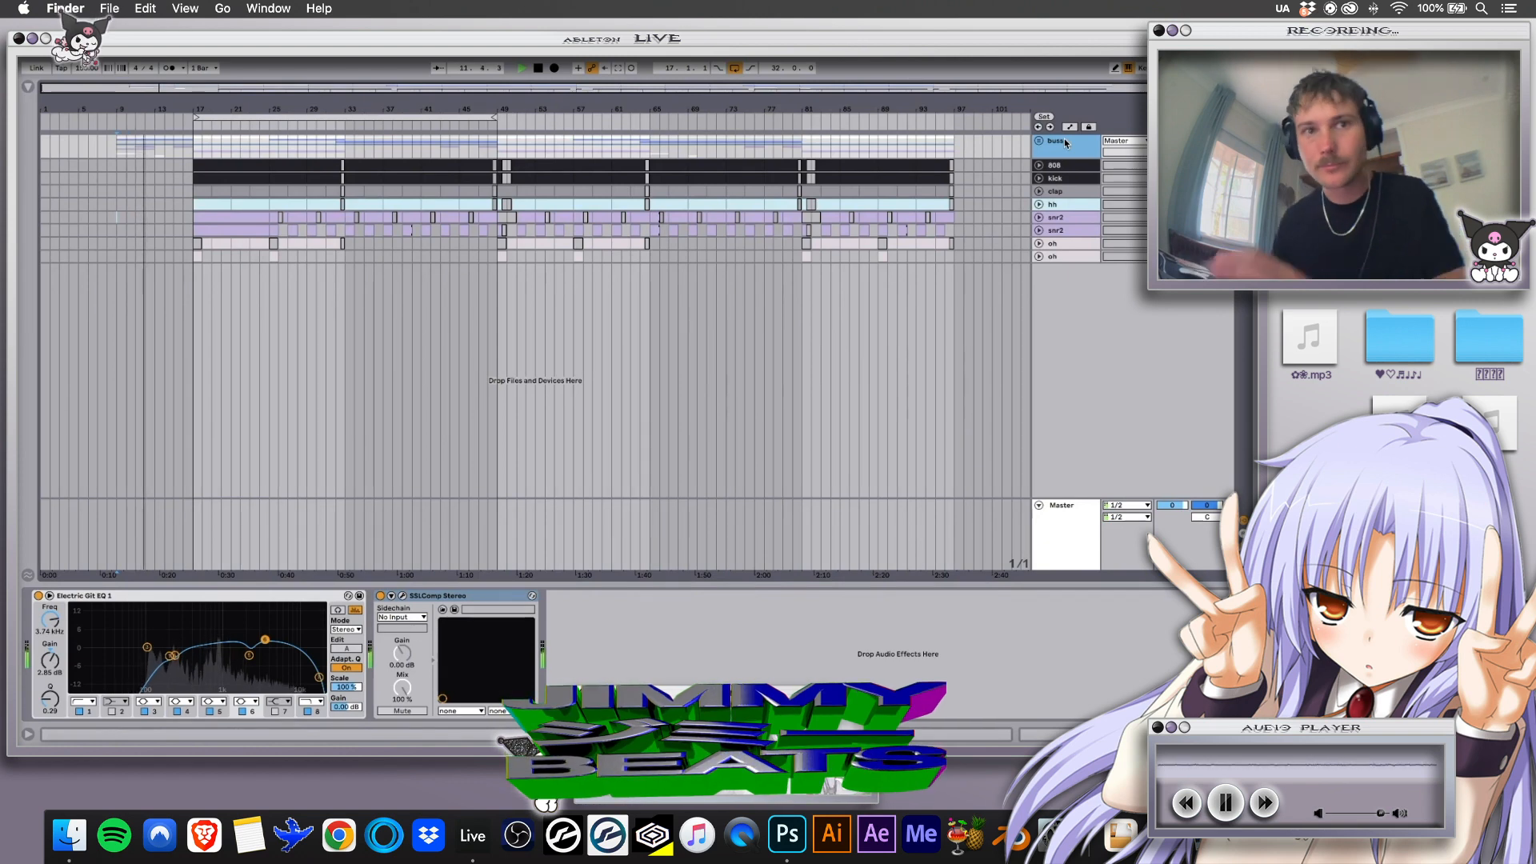
# Reopen the T-RackS clipper from the Master track during playback and move its window clear of the clips
pyautogui.click(1021, 553)
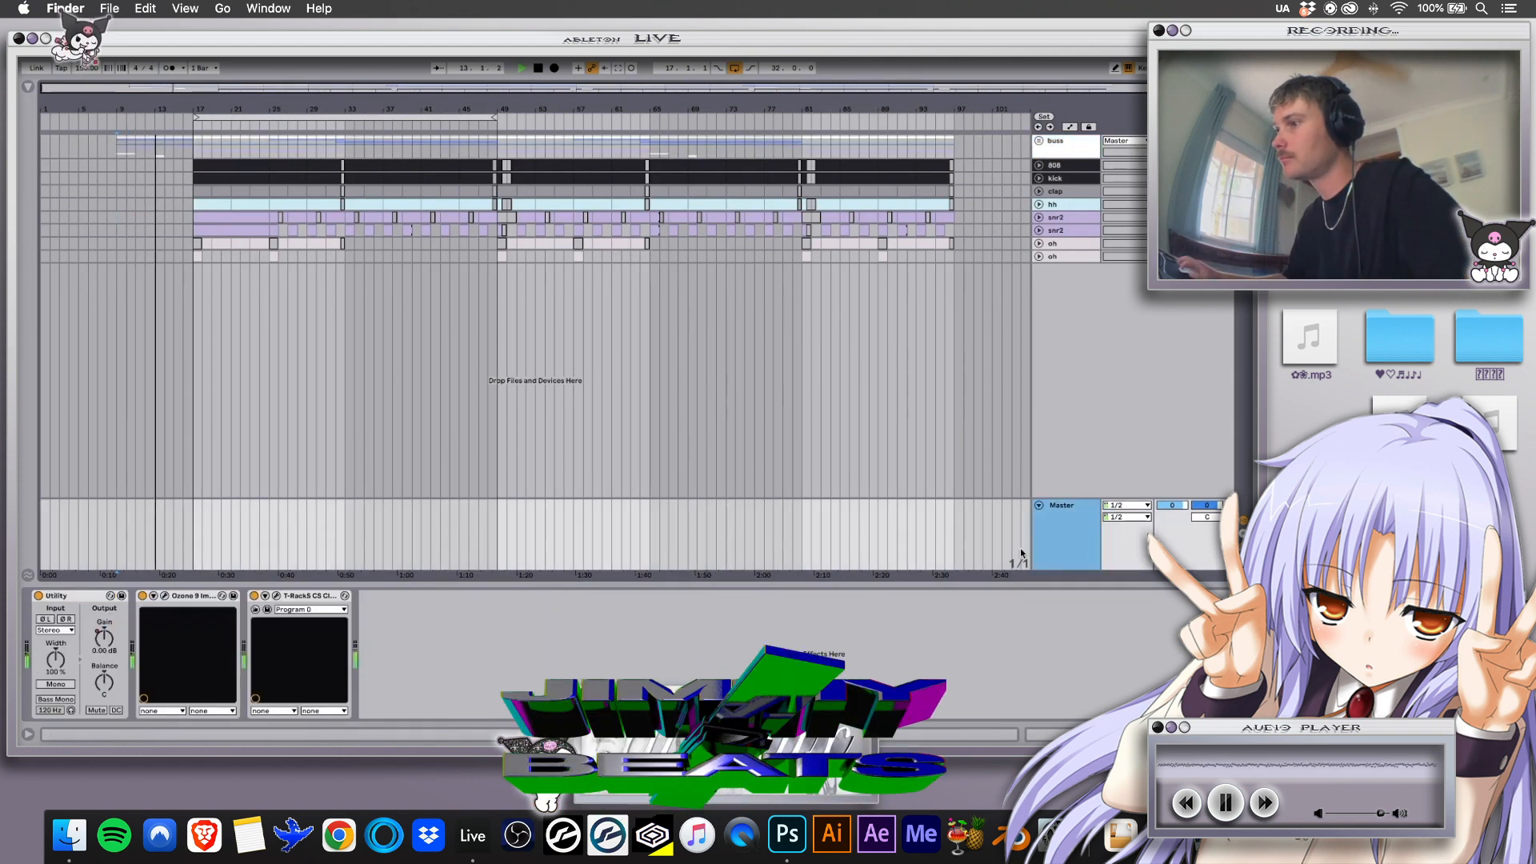
pyautogui.click(405, 653)
pyautogui.click(276, 596)
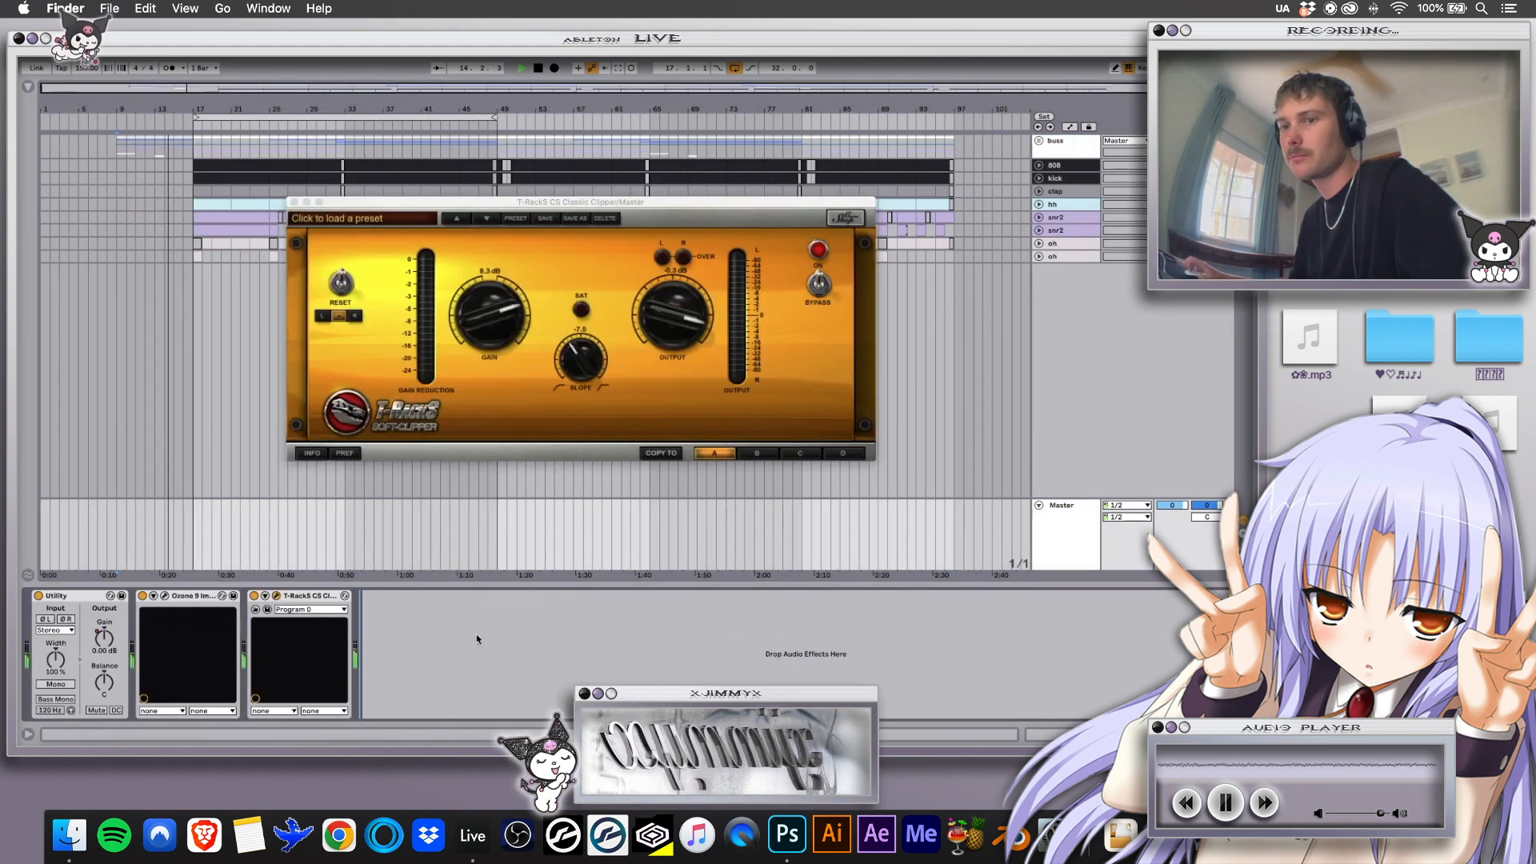
pyautogui.moveTo(620, 202); pyautogui.dragTo(835, 282)
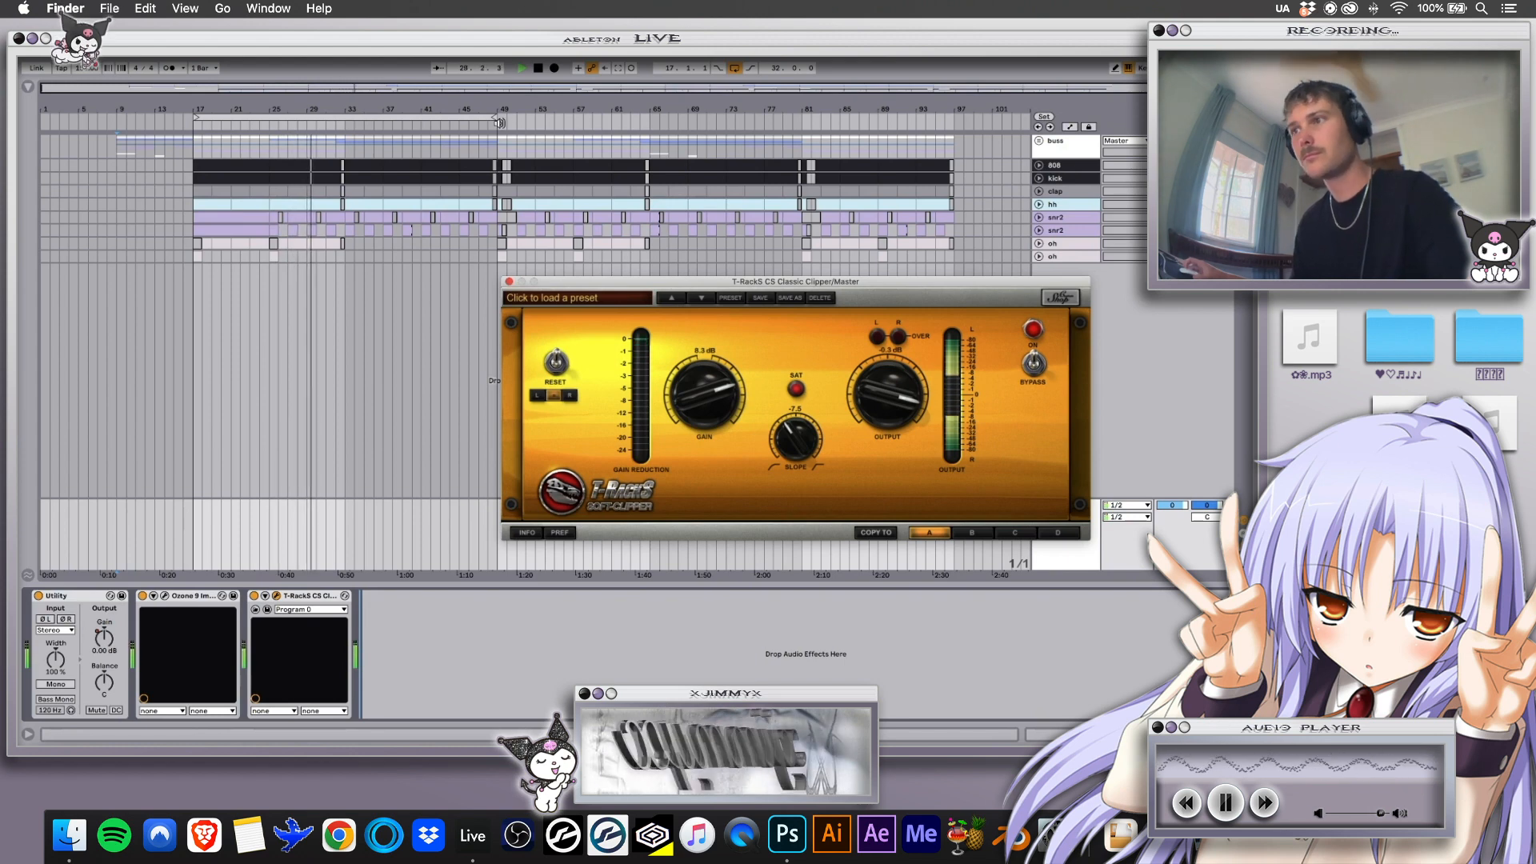
# Extend the end of the loop to bar 65
pyautogui.moveTo(497, 122); pyautogui.dragTo(648, 118)
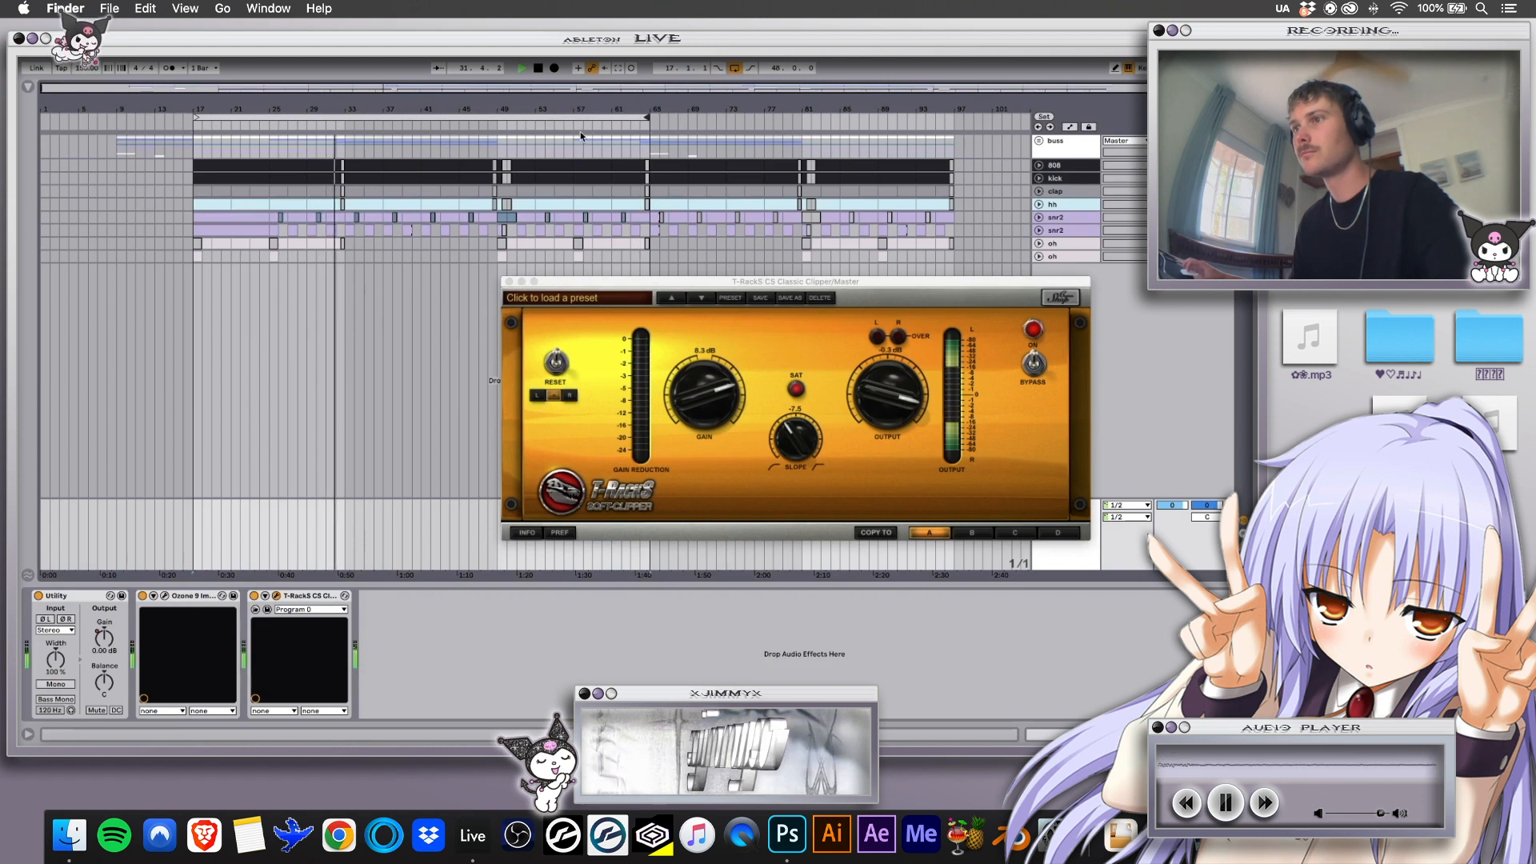